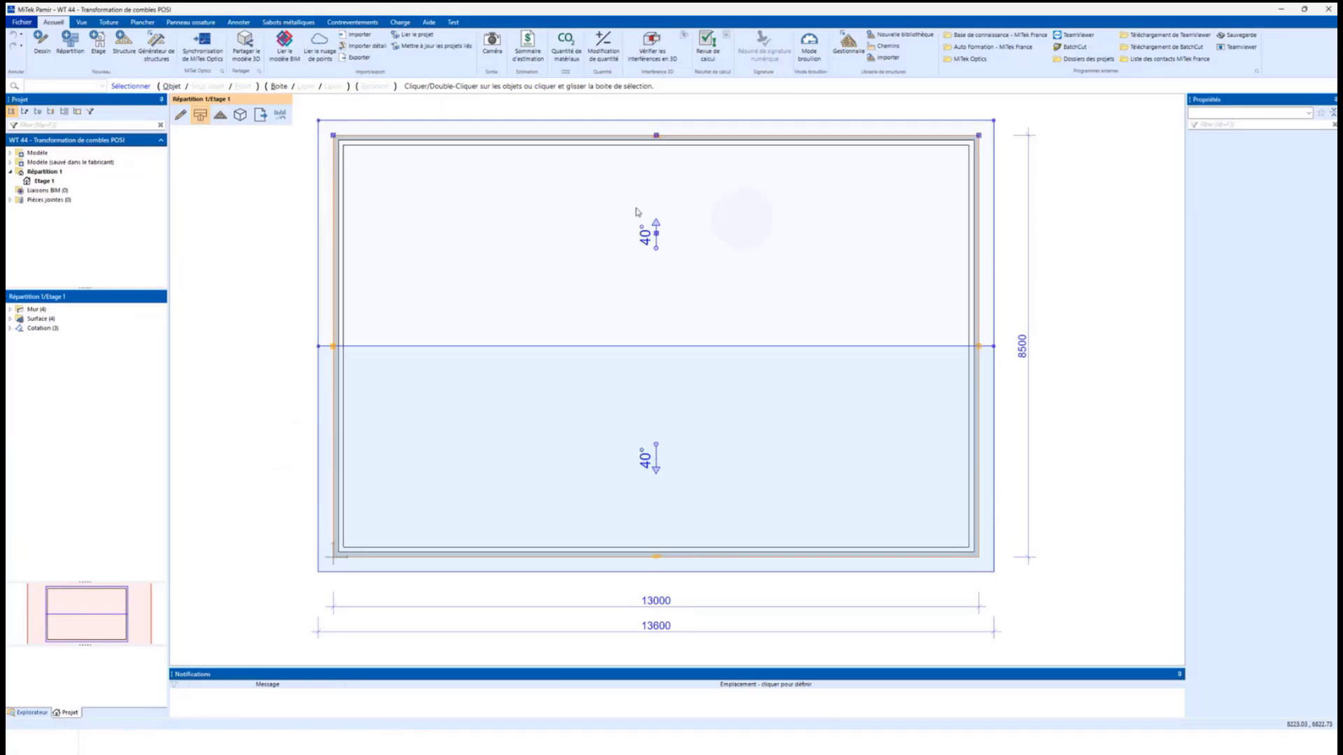
left_click(23, 22)
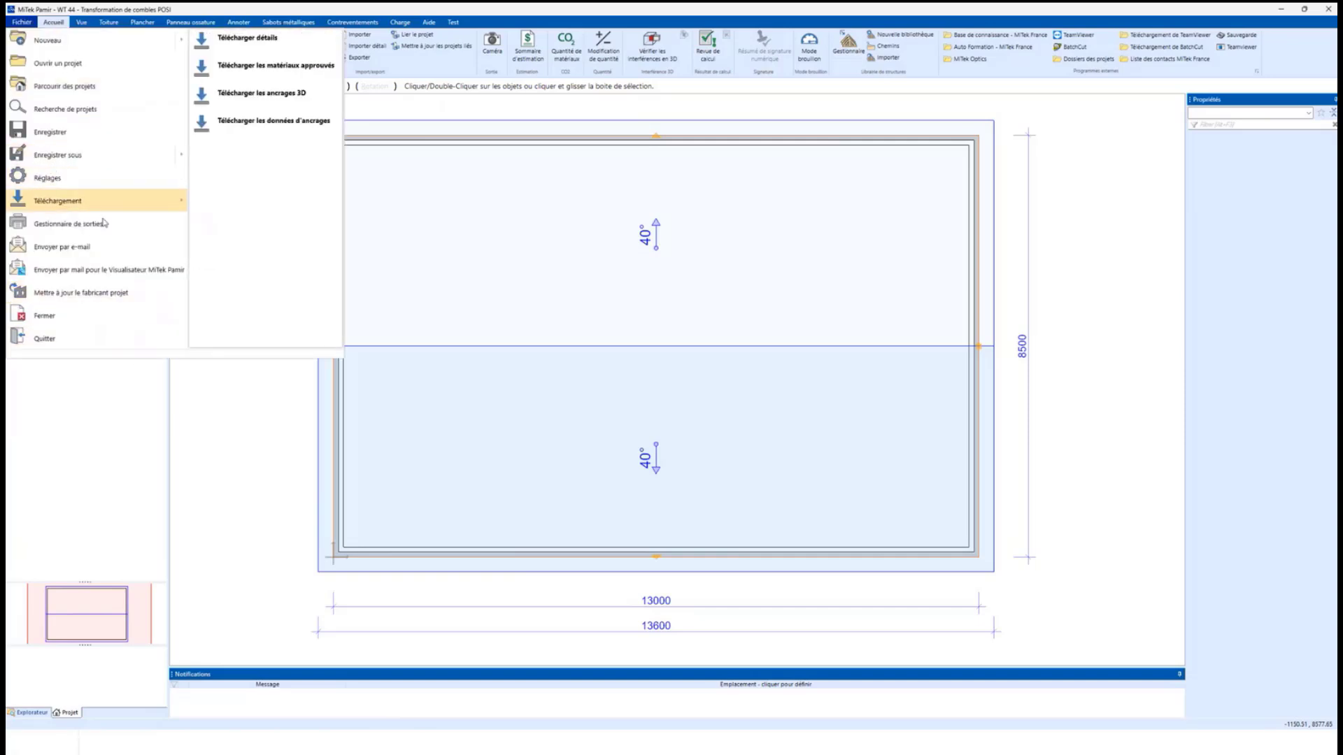
left_click(207, 464)
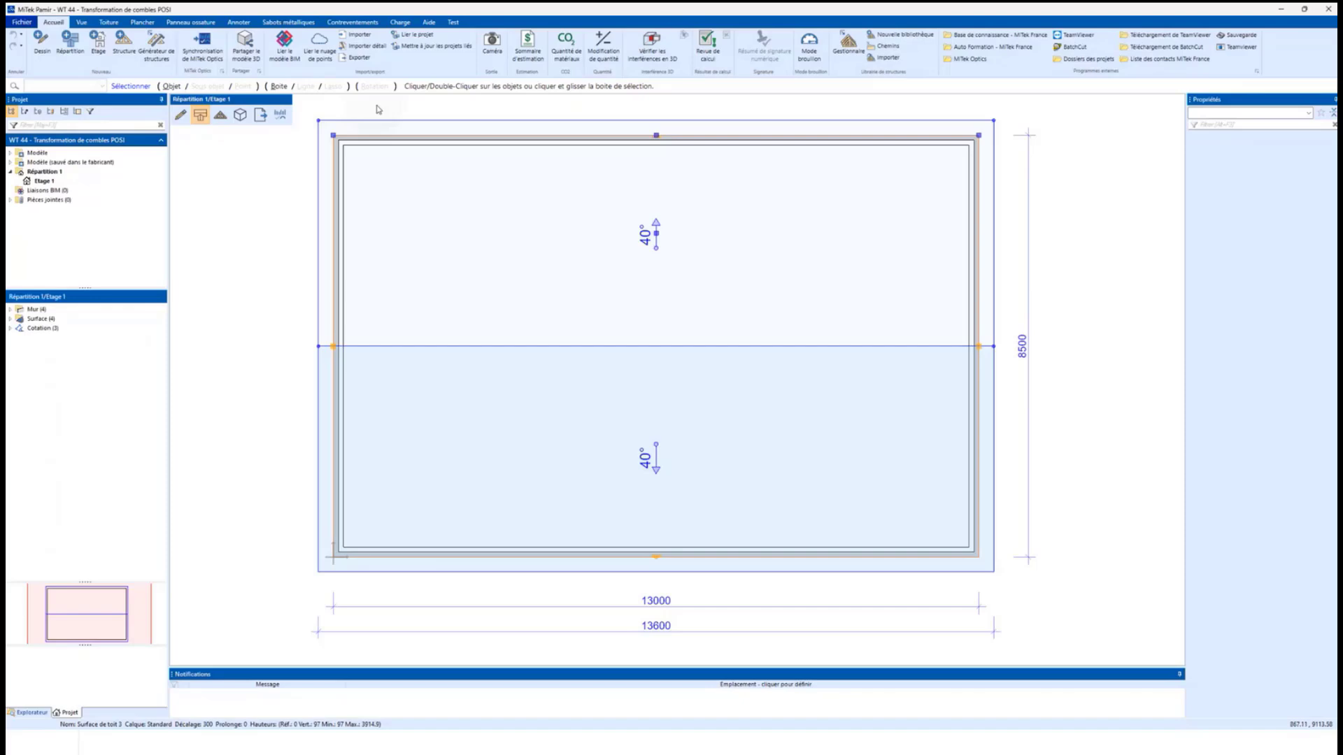
- Open a 3D view of Répartition 1 beside the floor plan and make the plan pane wider
left_click(242, 118)
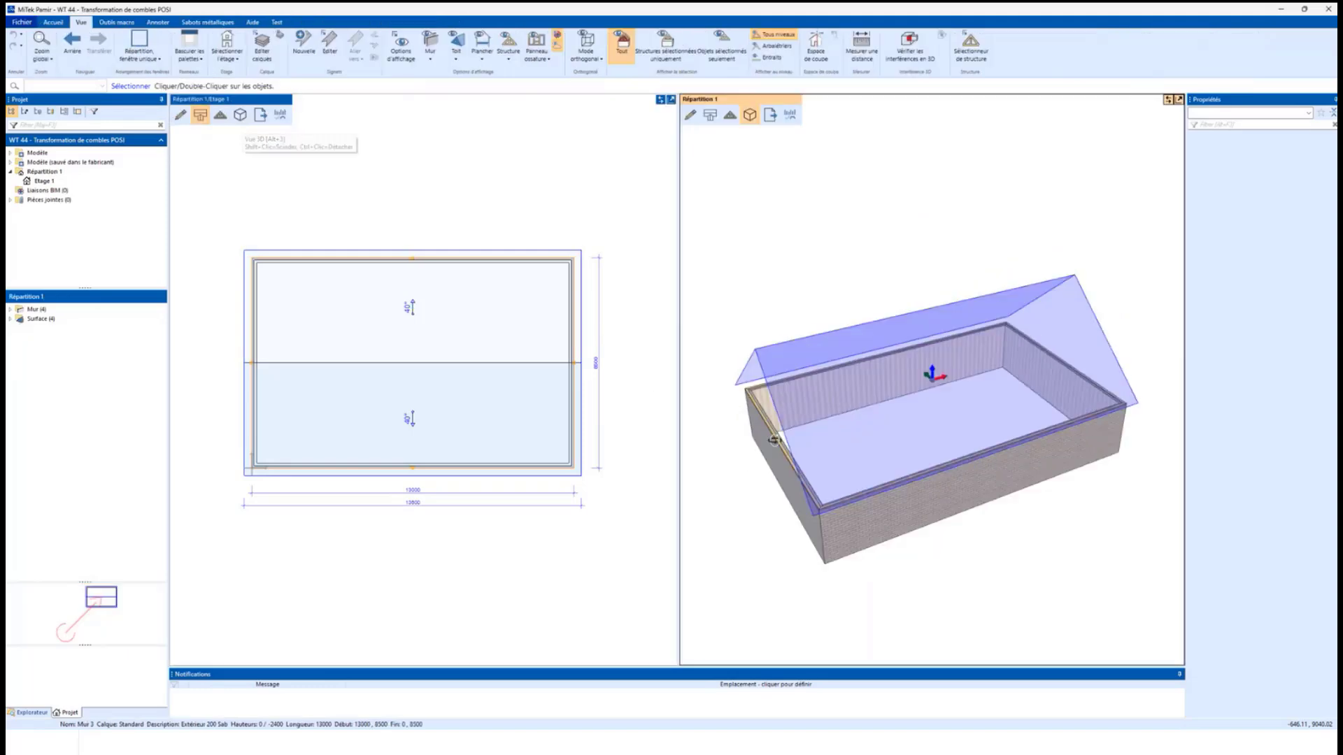
scroll(832, 448, "up", 5)
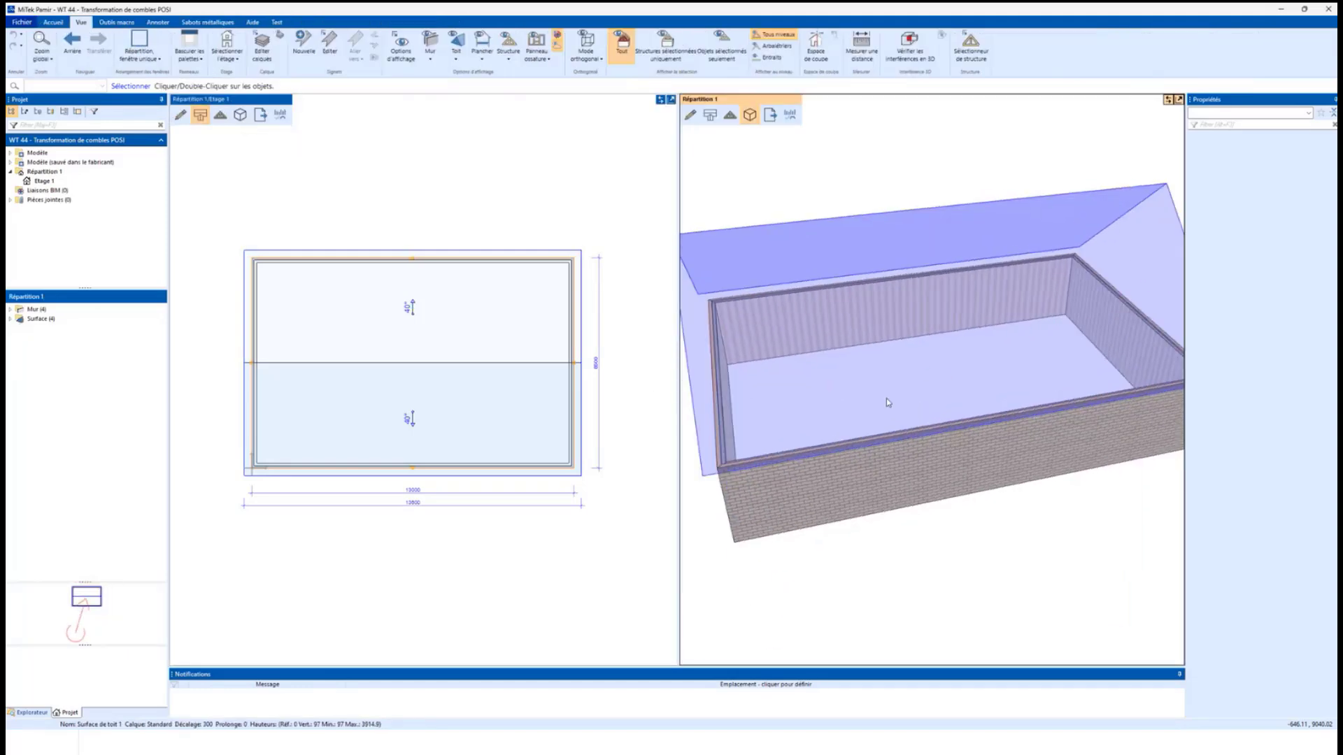
scroll(878, 396, "up", 4)
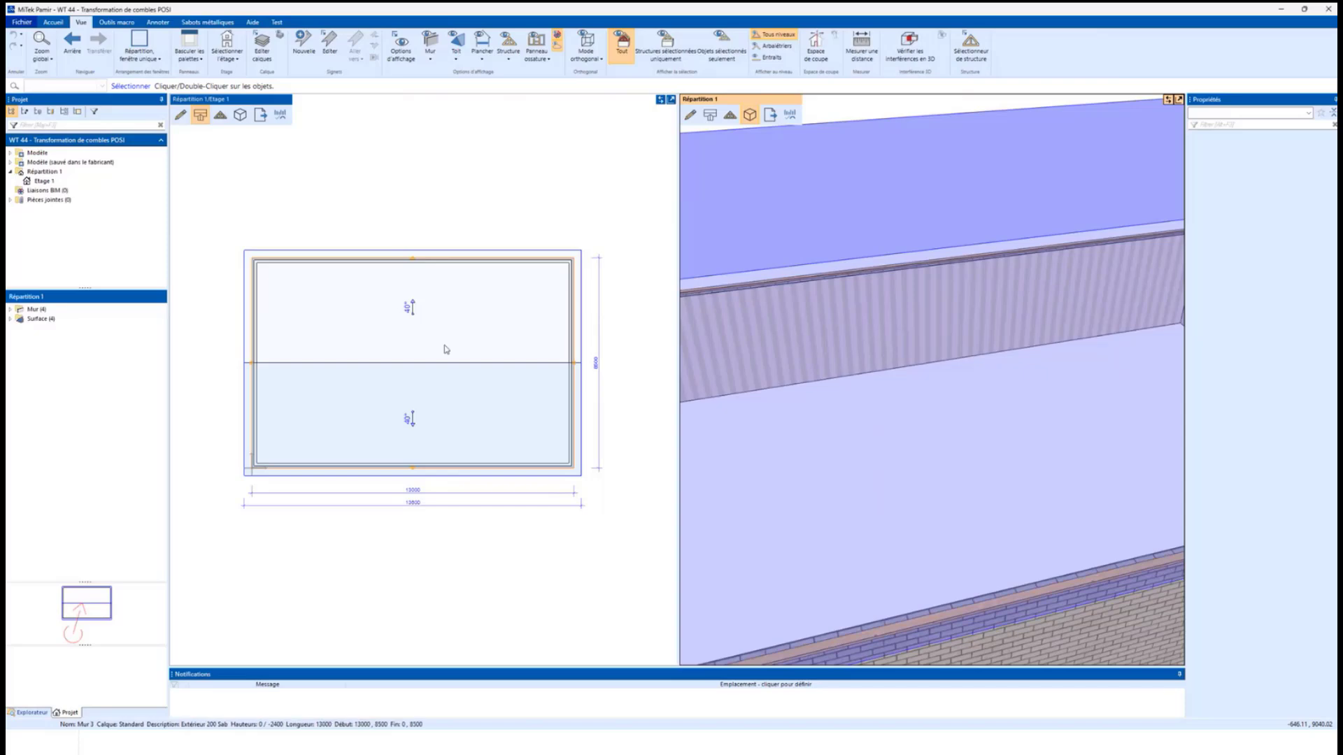
left_click_drag(677, 366, 938, 374)
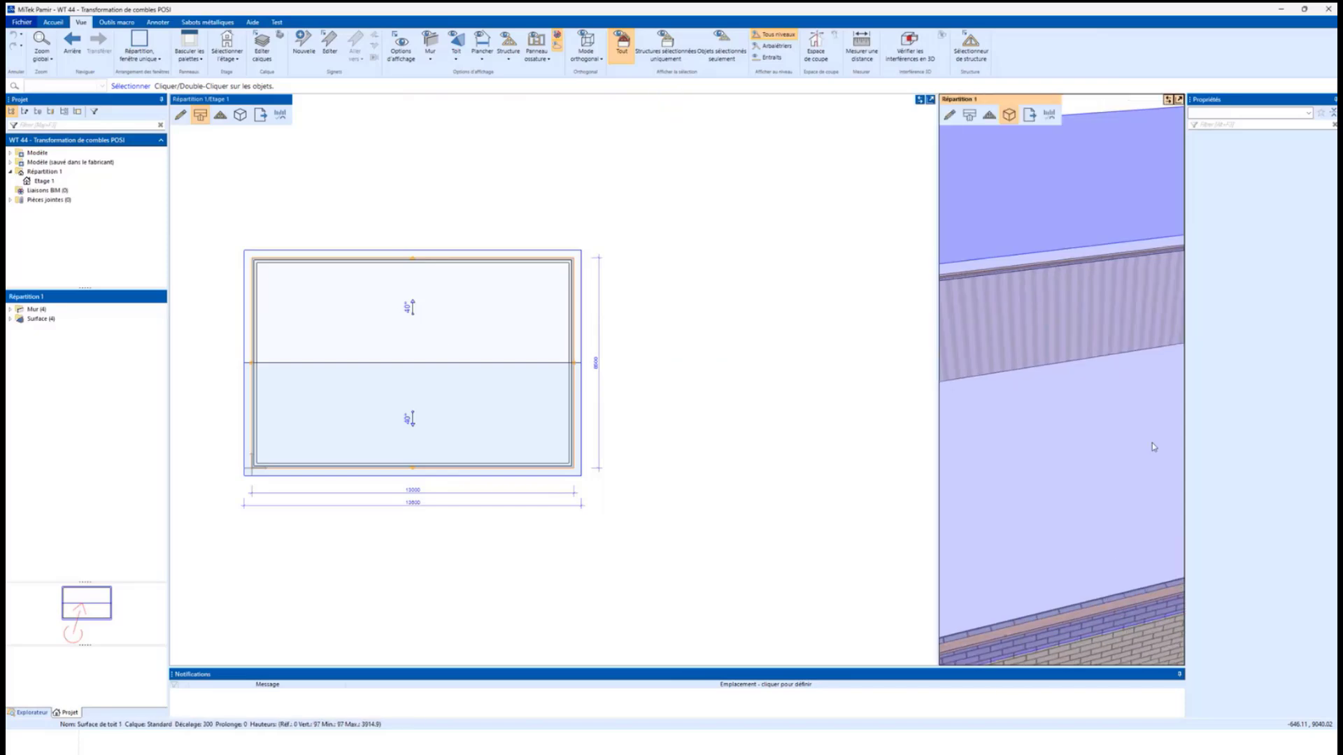
- Place a Poutre posi floor beam about 9100 mm long across the building's depth in the plan and open its profile
left_click(419, 348)
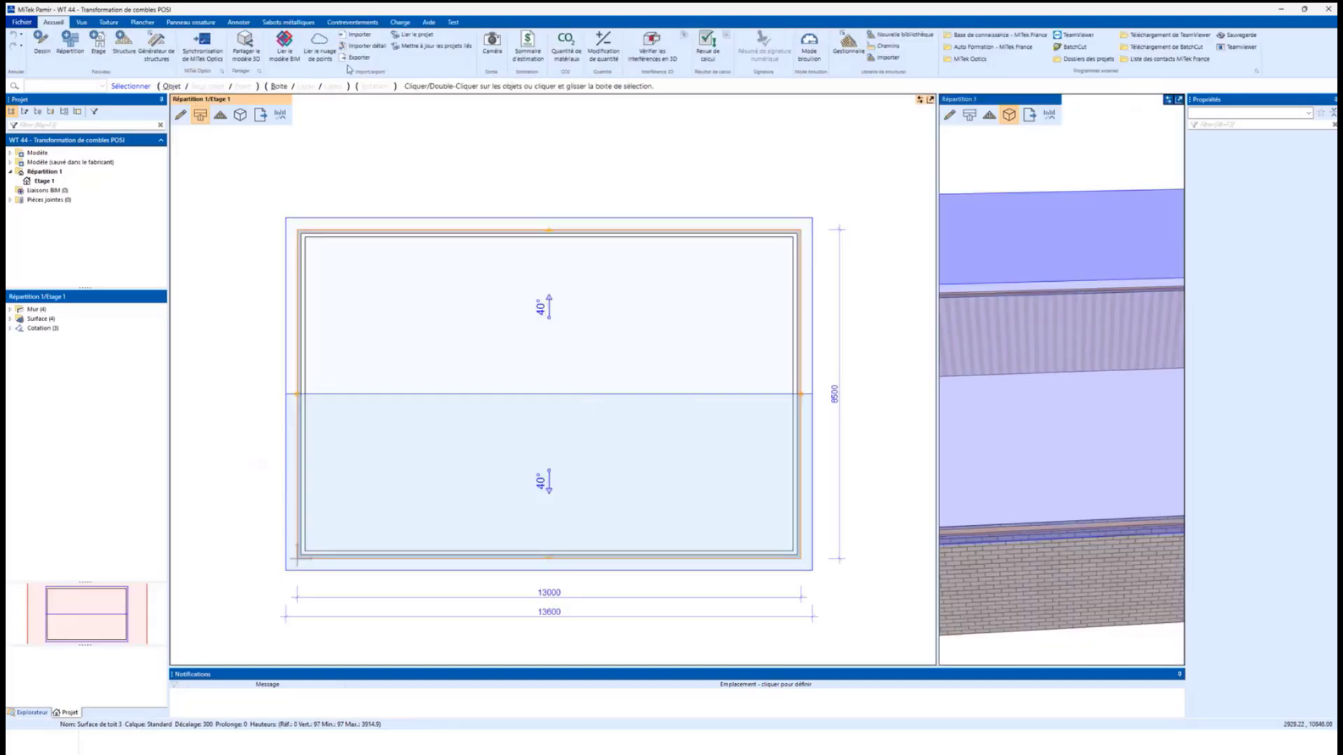
left_click(142, 21)
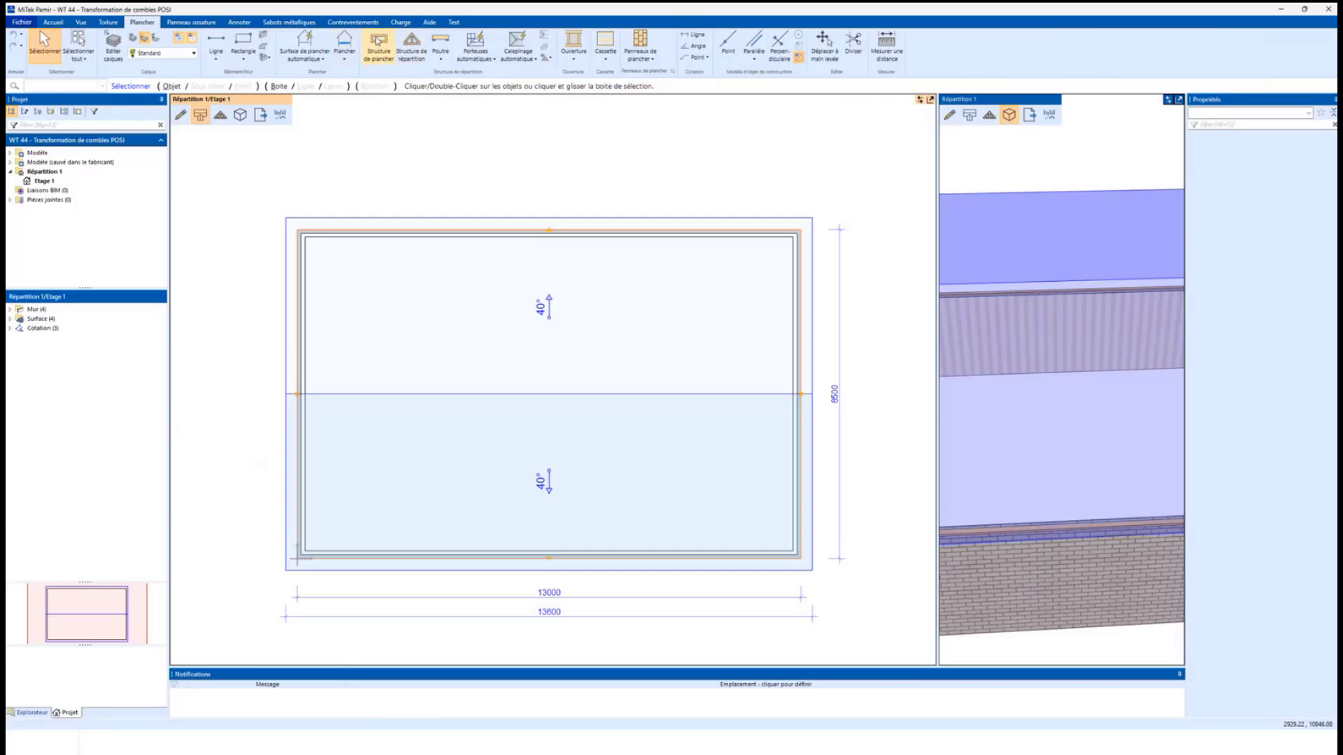
left_click(377, 41)
left_click(464, 354)
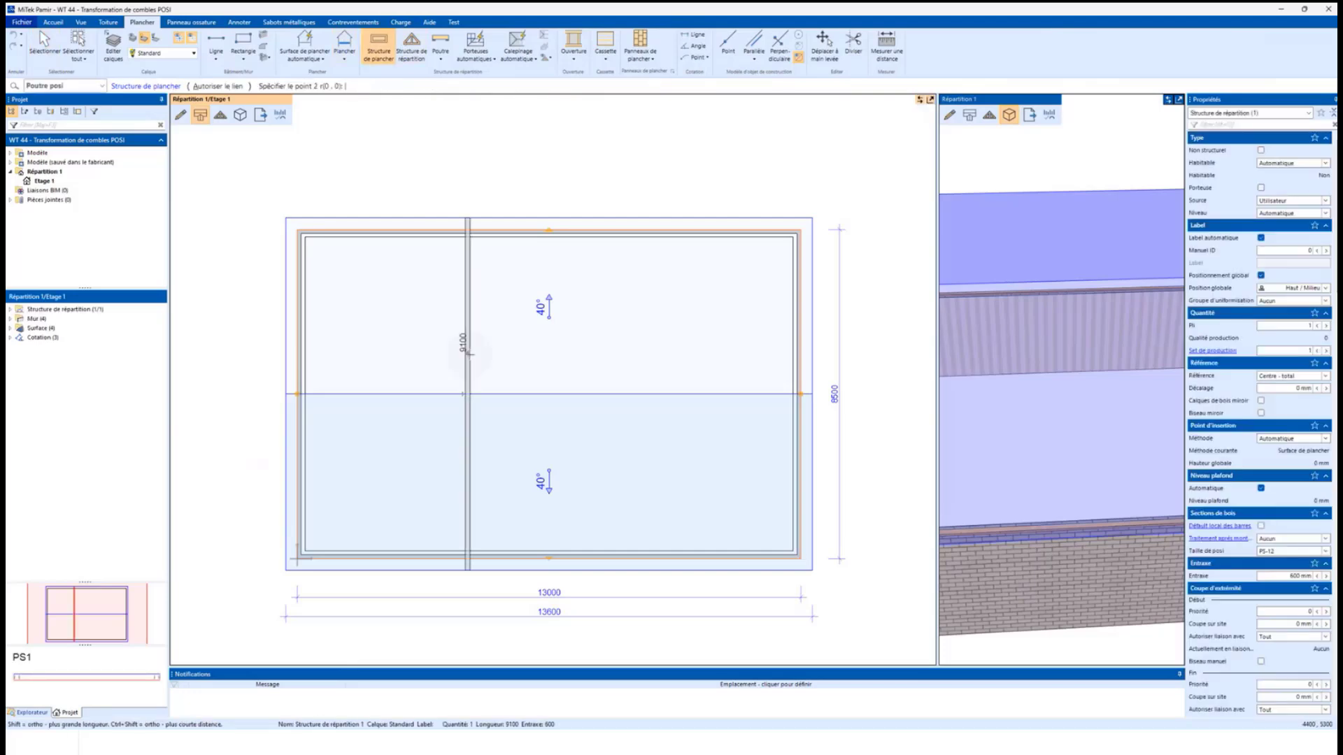
left_click(467, 354)
key("Escape")
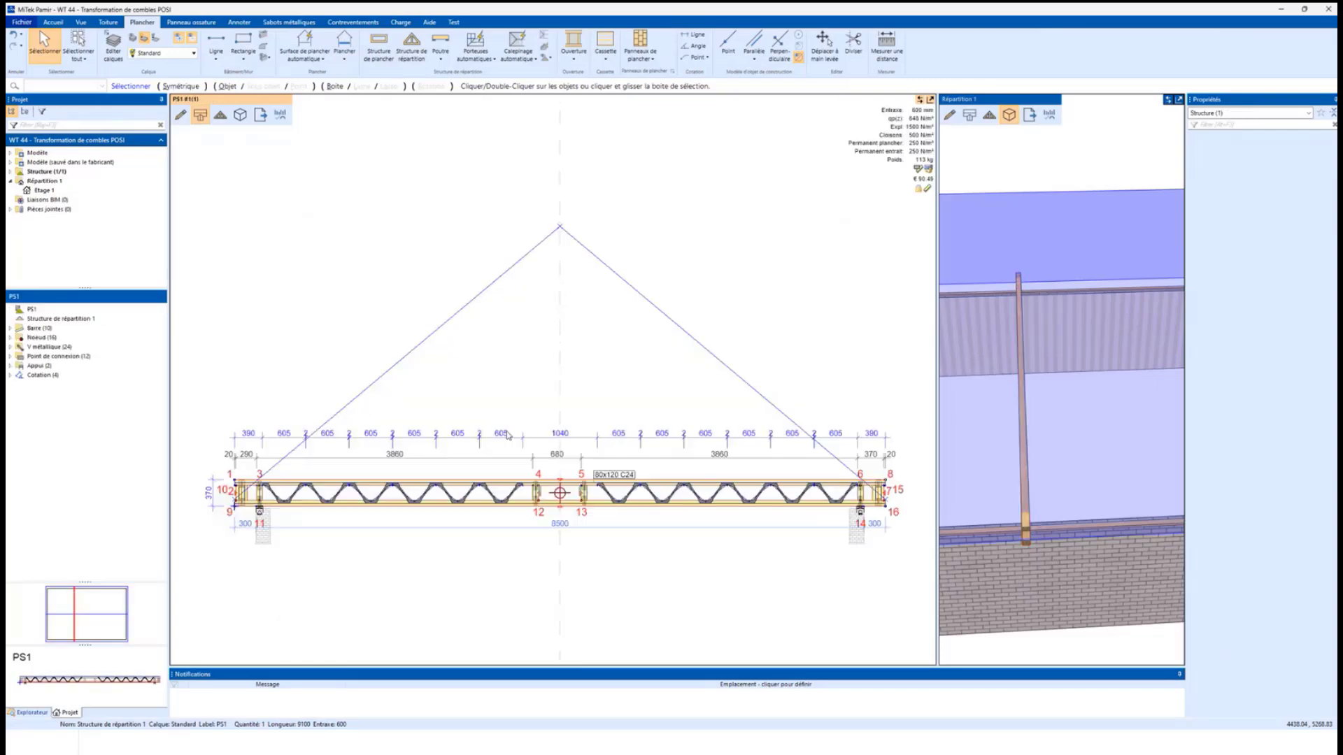
- Delete all the metal V webs and vertical posts from the posi beam, keeping only its two chords
scroll(1058, 494, "up", 2)
middle_click_drag(1064, 535, 1115, 482)
scroll(1067, 499, "up", 3)
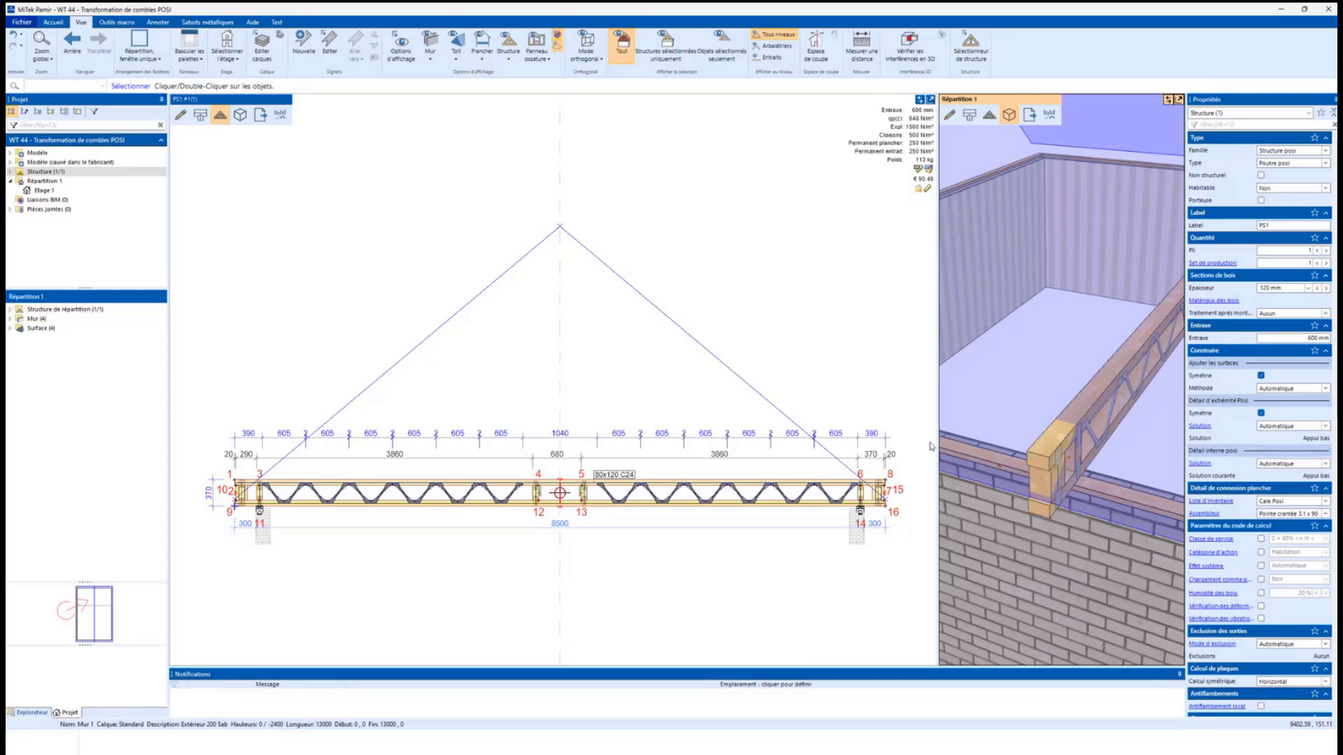
double_click(389, 261)
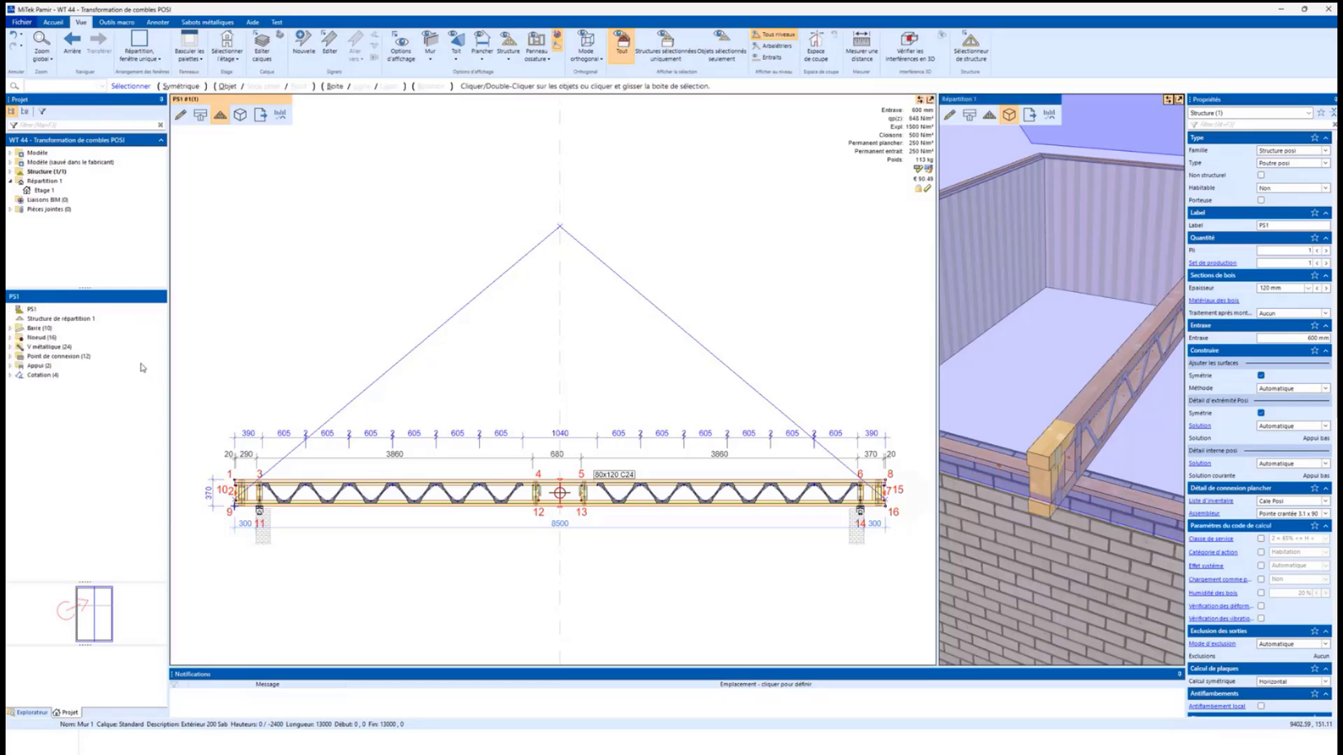
left_click(49, 347)
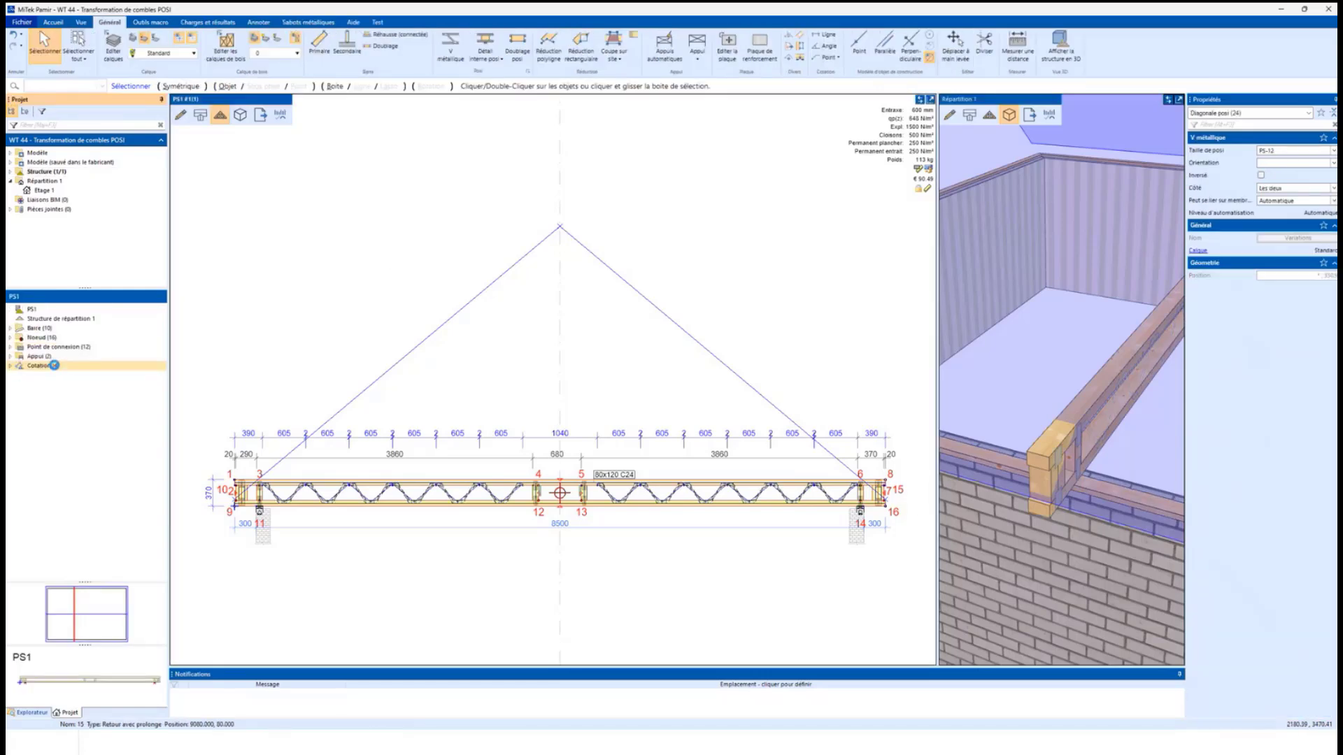
key("Delete")
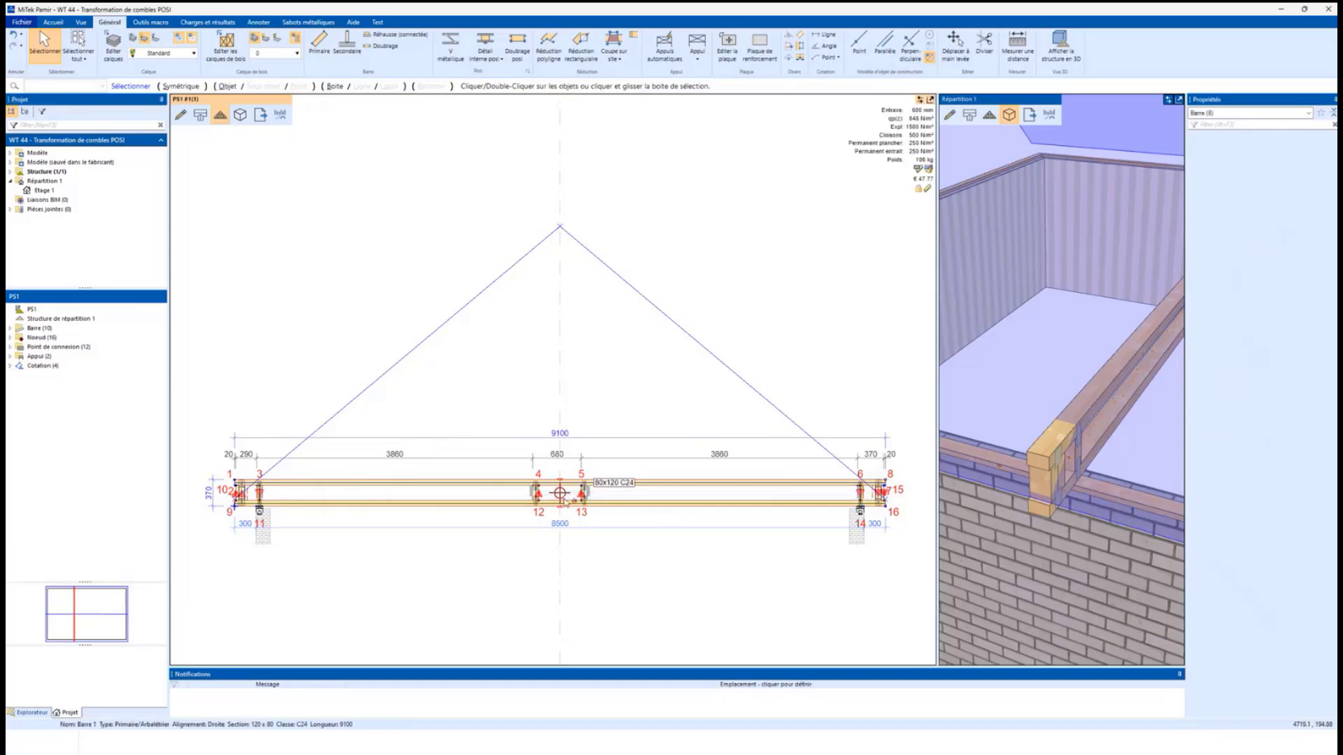
- Trim the ends of the beam's top chord symmetrically against the sloping roof line
scroll(888, 498, "up", 6)
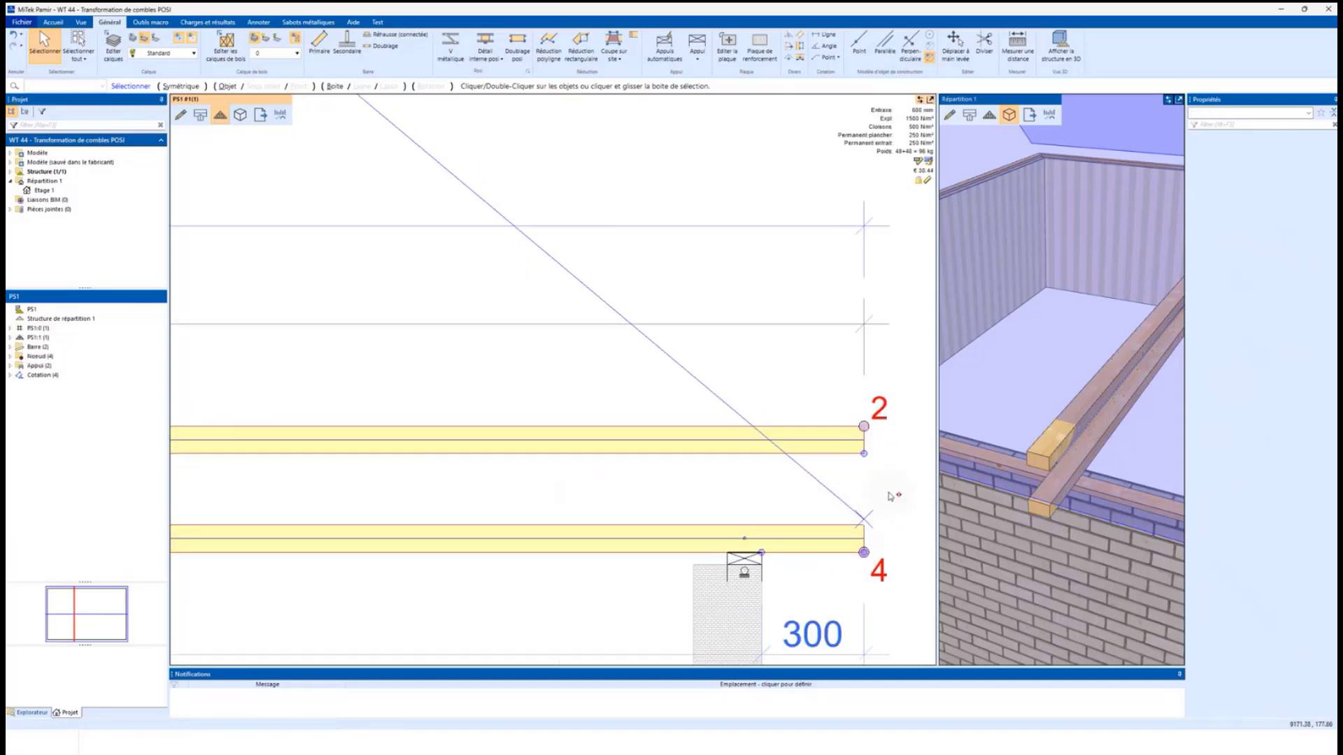
middle_click_drag(786, 463, 750, 451)
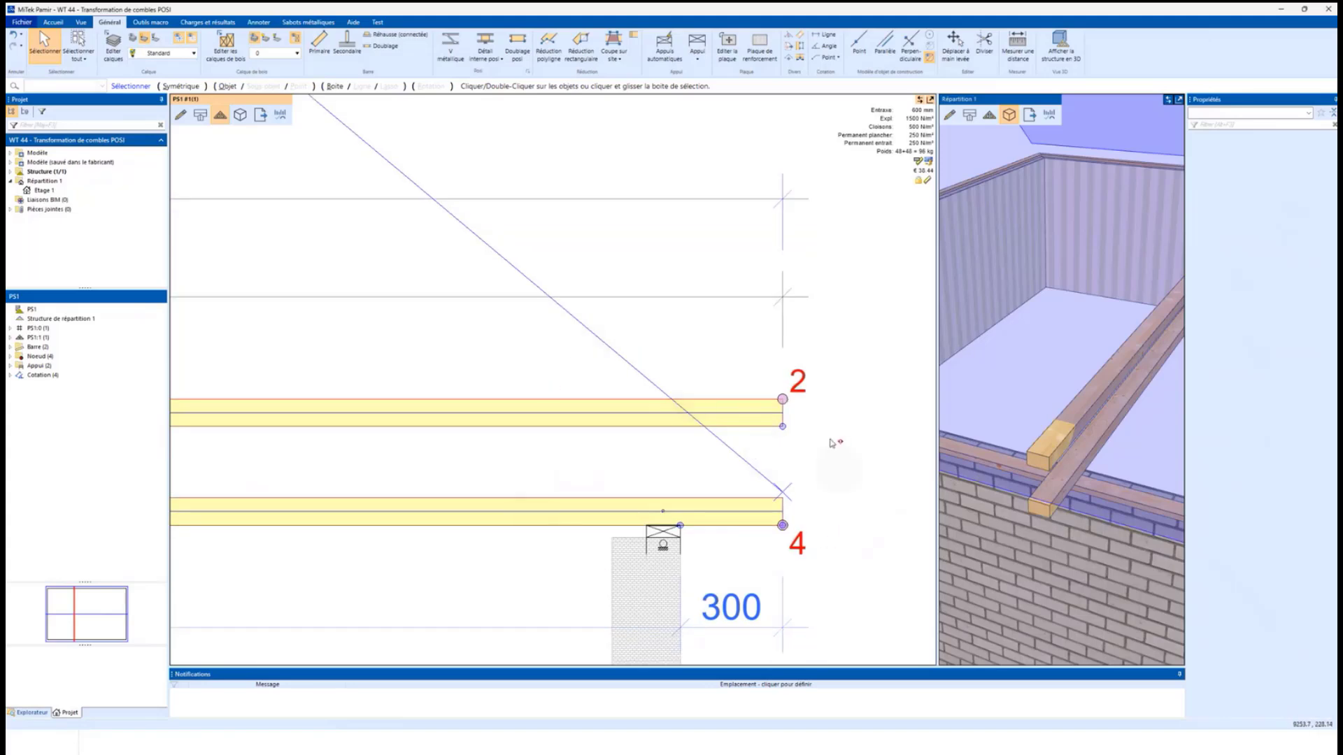
left_click(598, 425)
key("t")
left_click(621, 360)
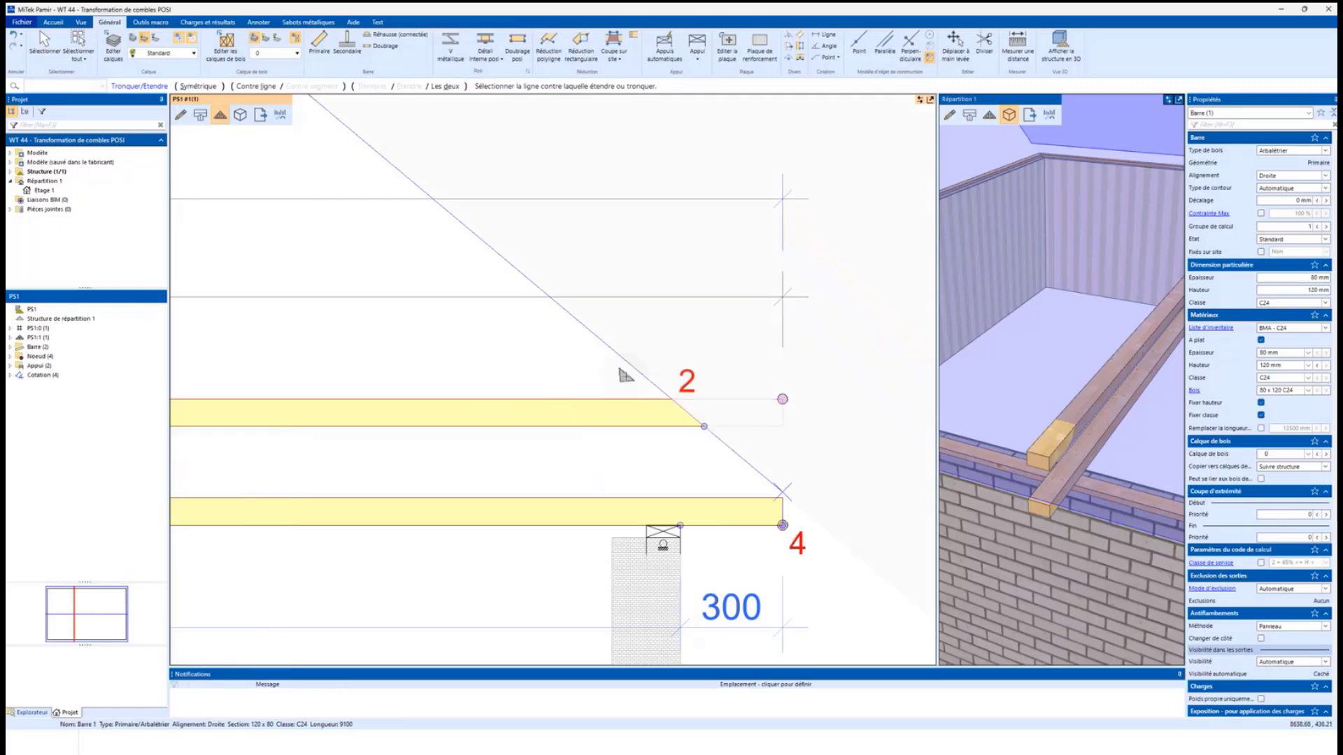
key("Escape")
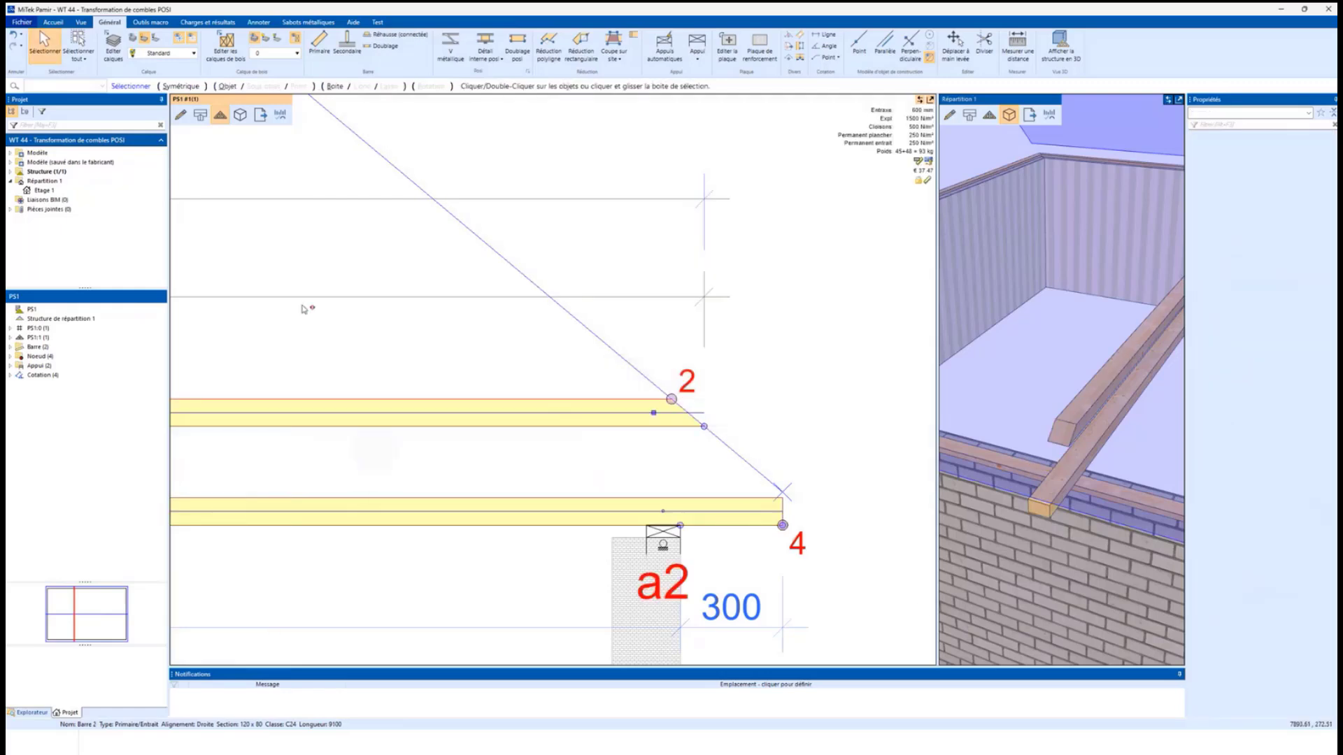
- Draw symmetrical primary members along the roof slope, from the top chord's ends down to the bottom chord's ends
left_click(315, 49)
left_click(672, 398)
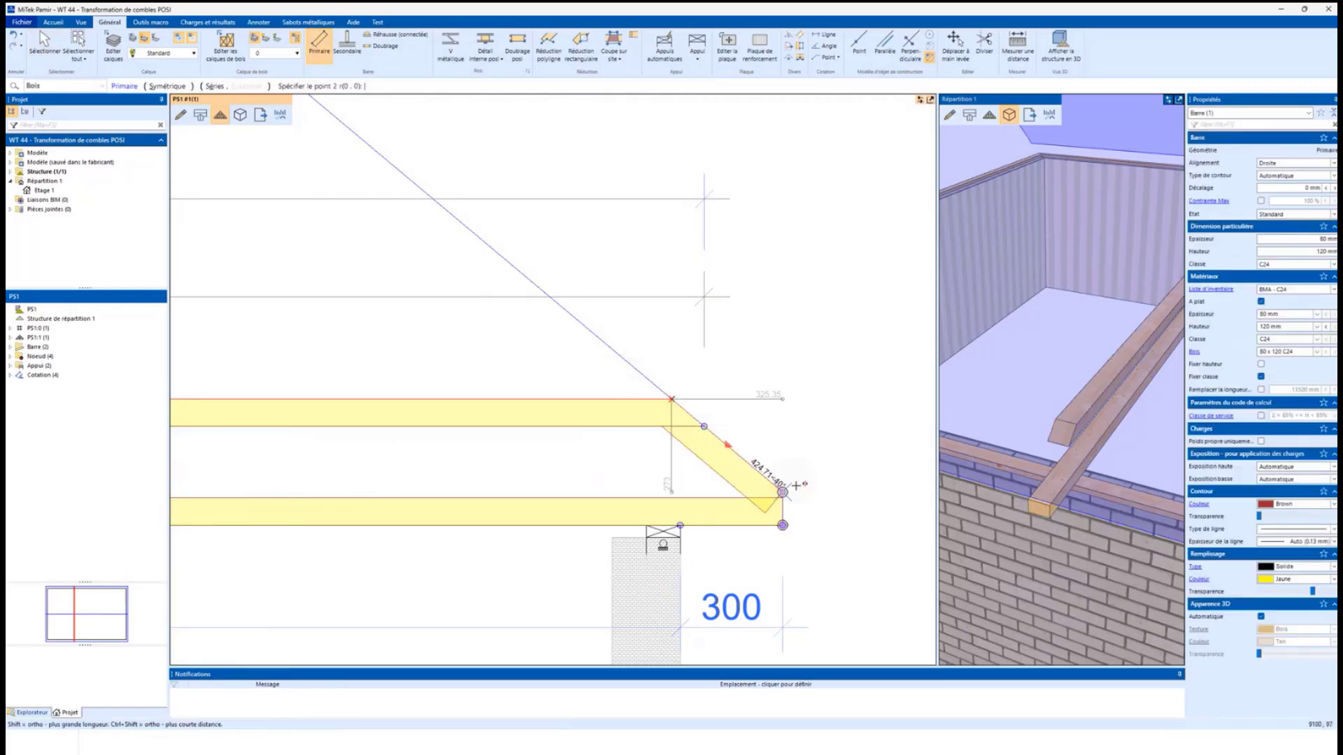
left_click(783, 494)
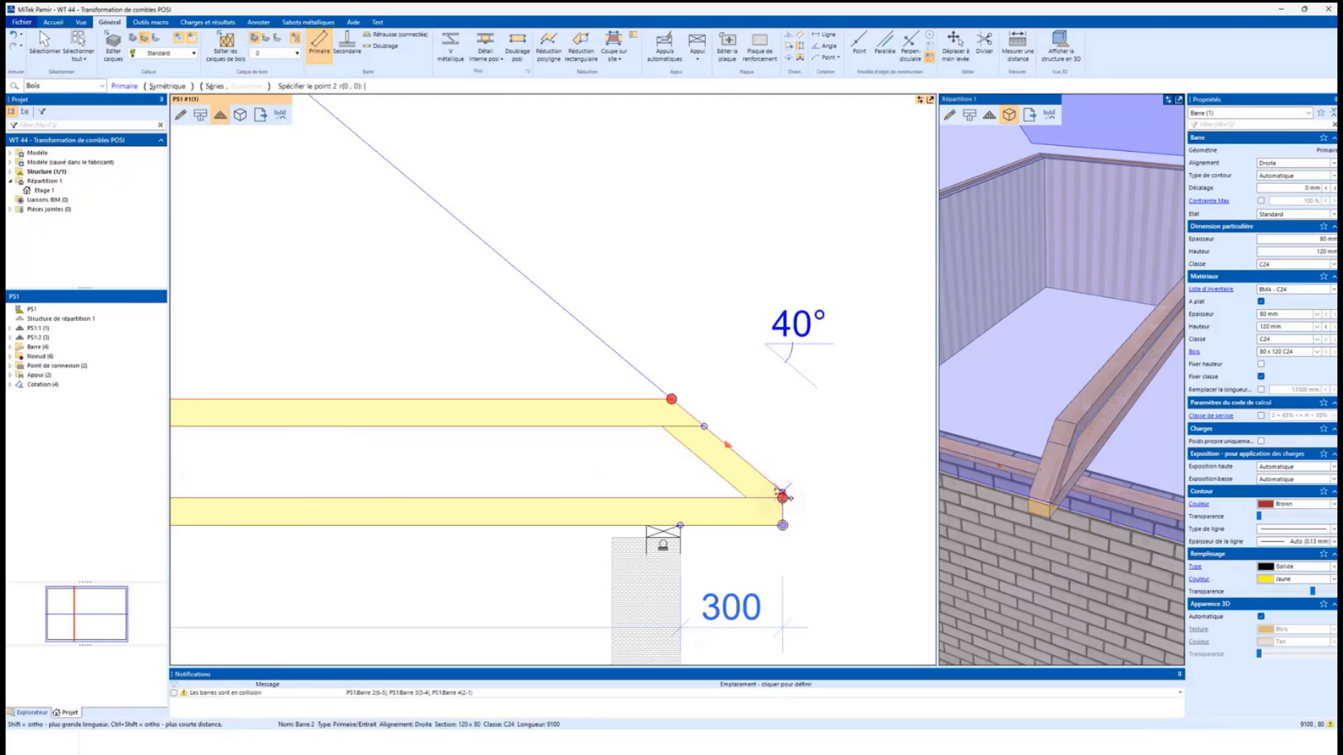
scroll(654, 376, "down", 3)
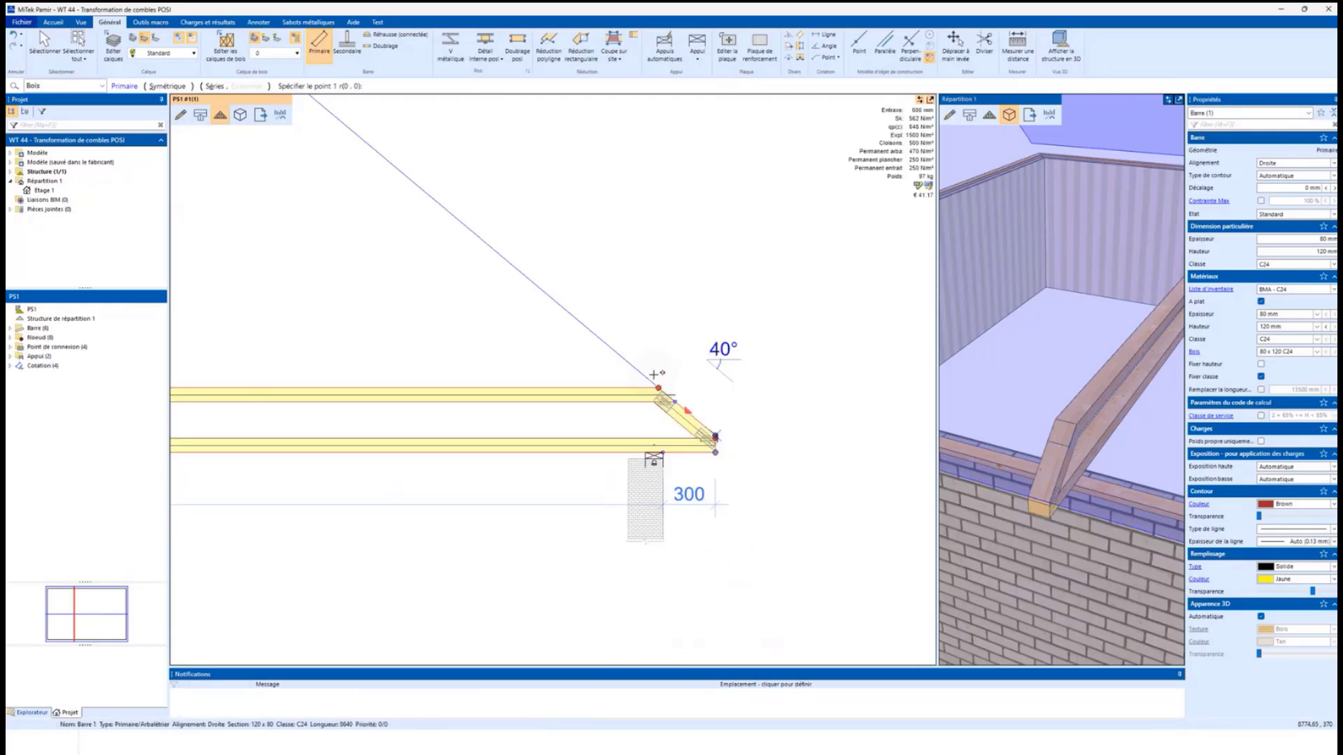
scroll(518, 378, "down", 2)
key("Escape")
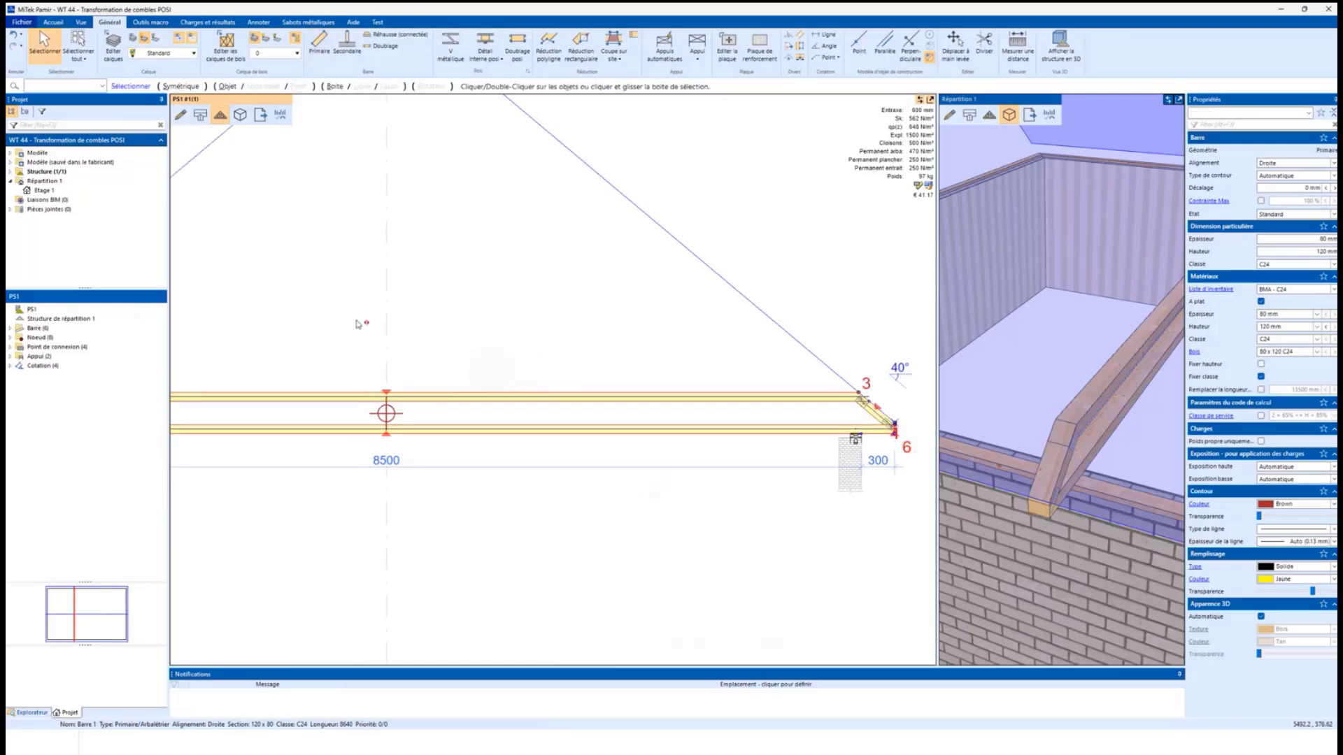
- Add symmetrical construction lines parallel to the beam's centre axis at offsets of 300 mm and 5600/2 mm
left_click(885, 43)
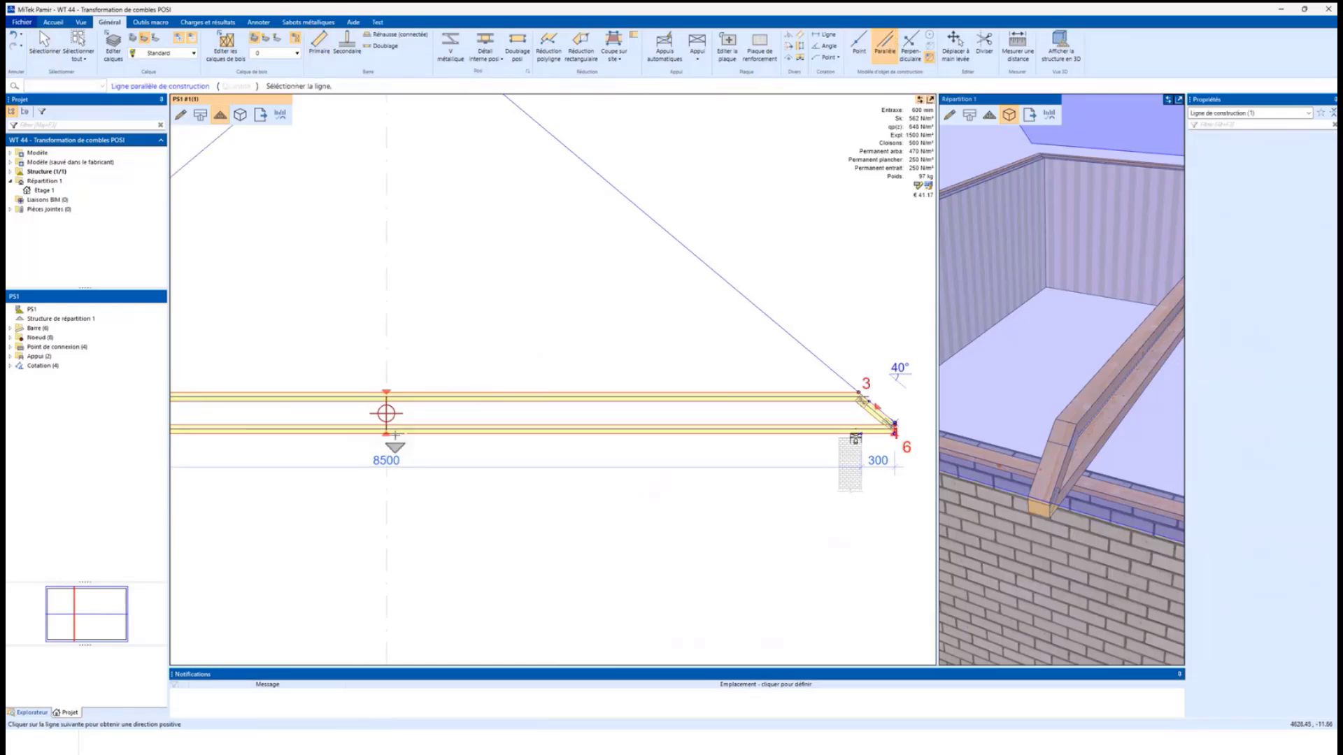
left_click(386, 413)
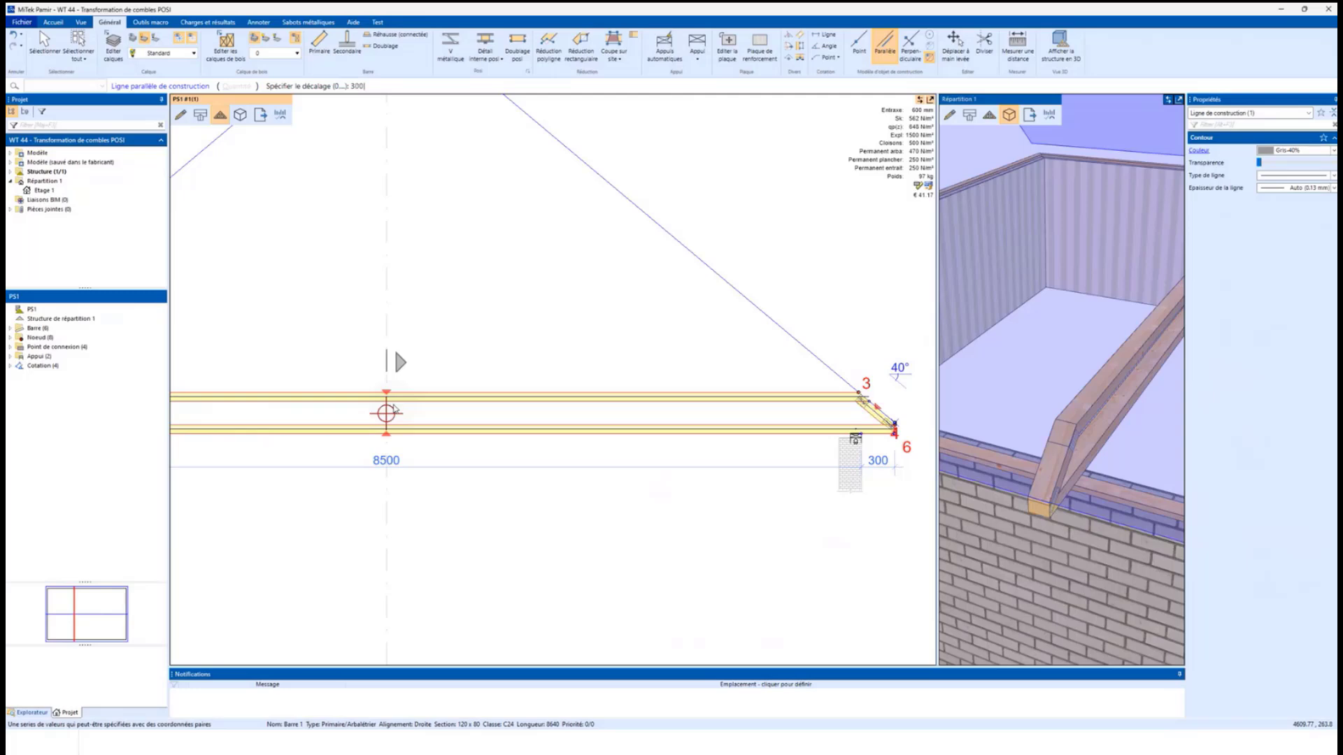
key("Return")
key("Return")
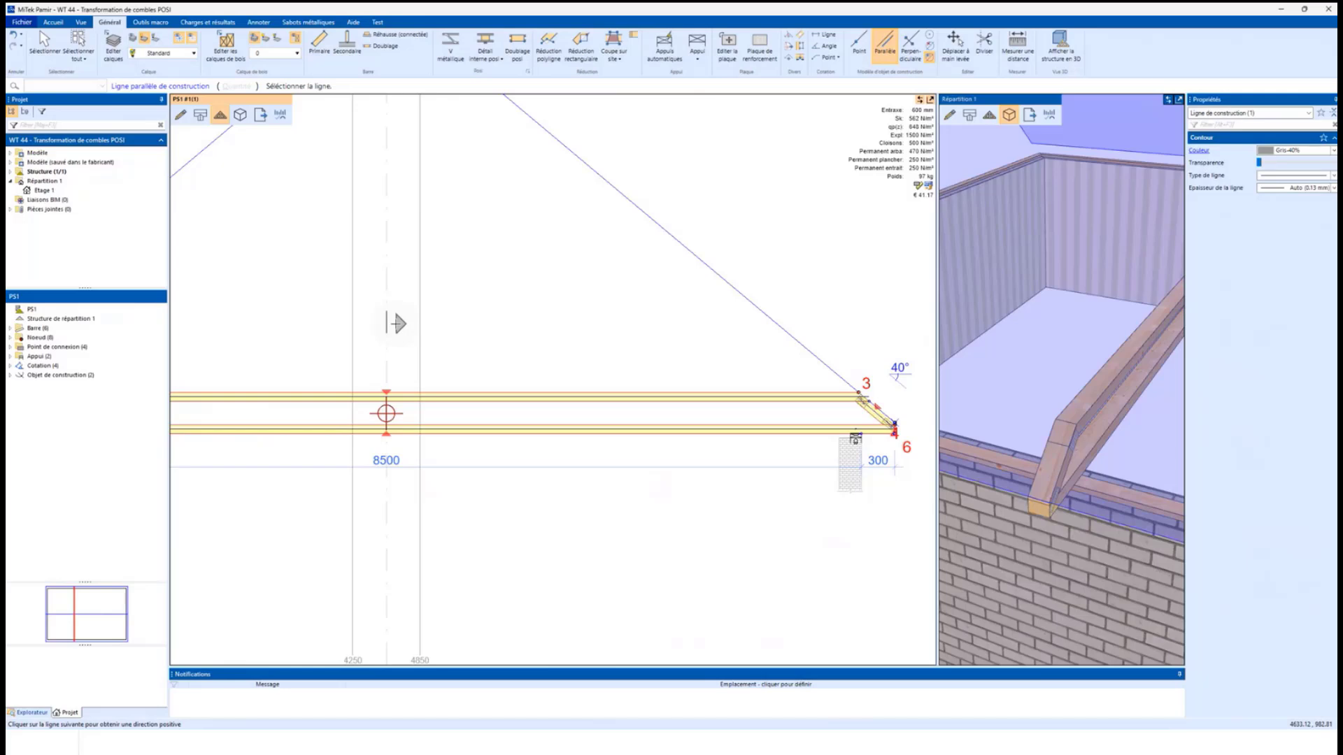
left_click(396, 323)
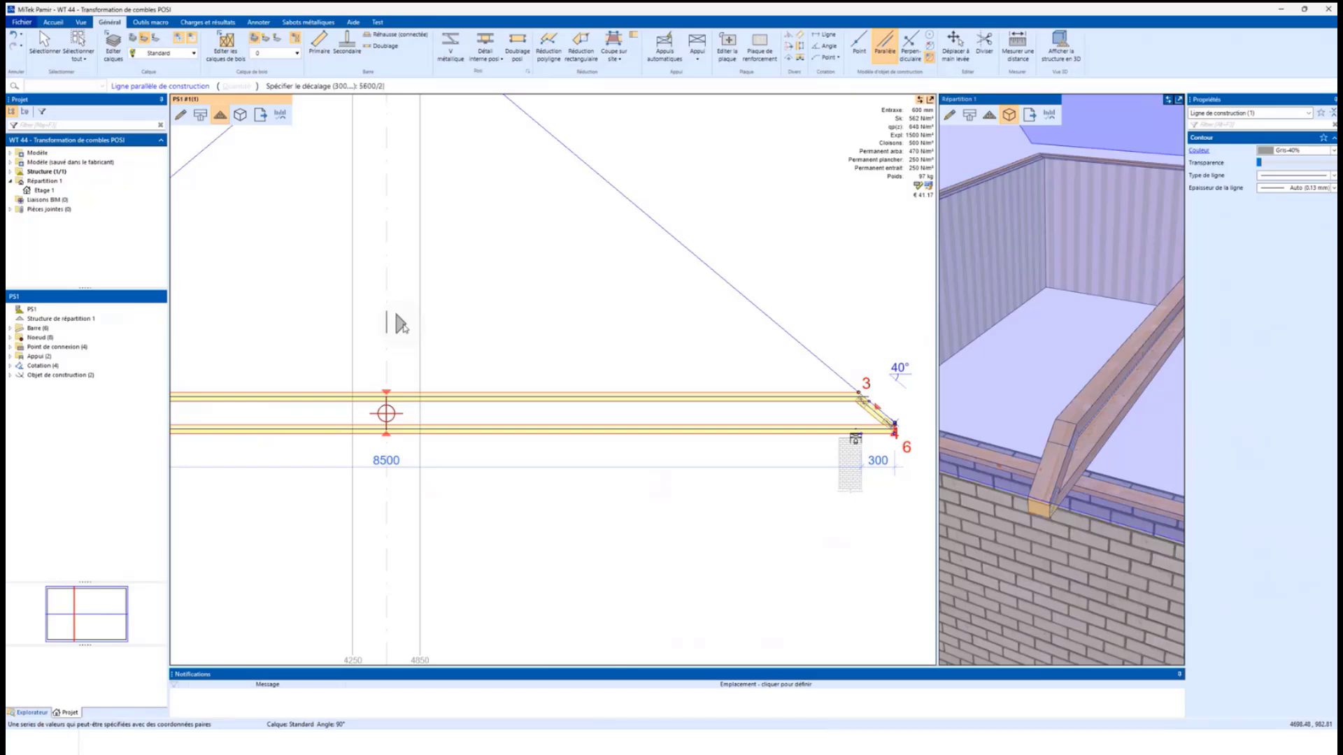
key("Return")
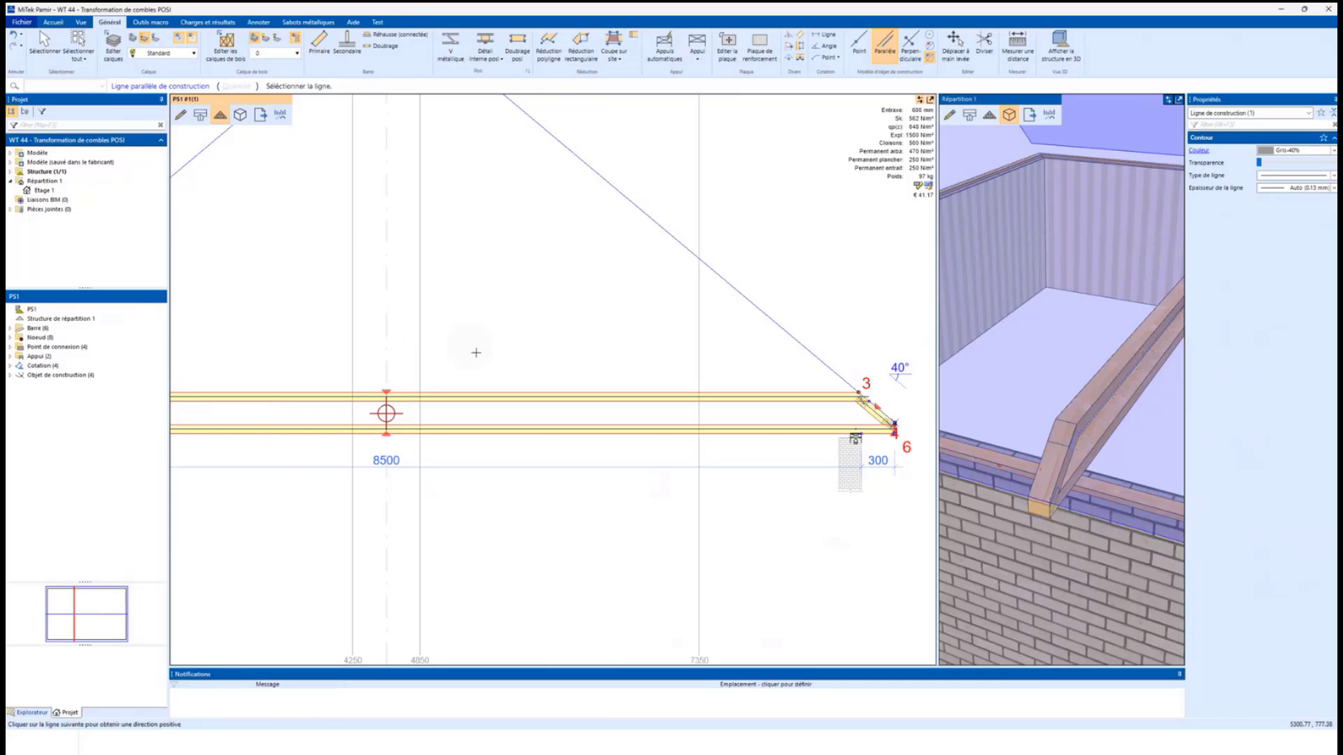
- Add a horizontal construction line 2600 mm above the beam's top chord
left_click(485, 390)
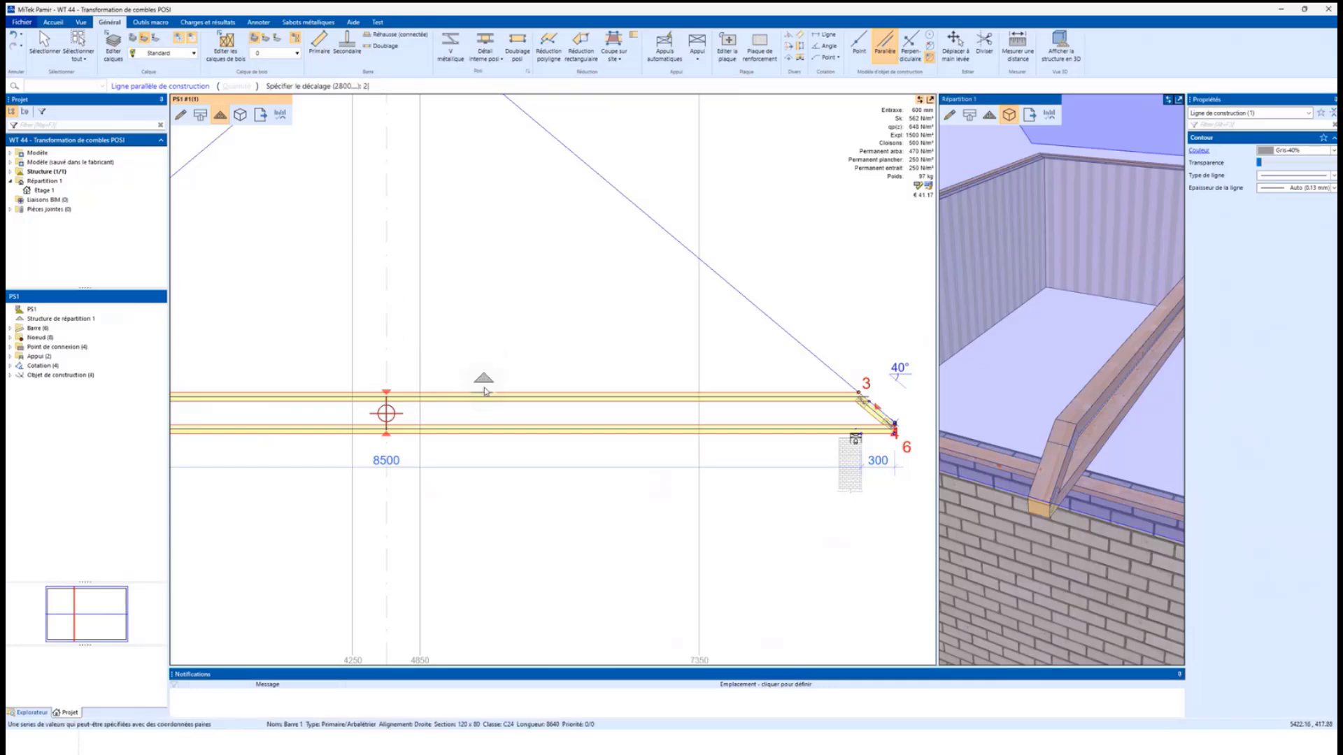
type("2600")
key("Return")
scroll(490, 357, "down", 3)
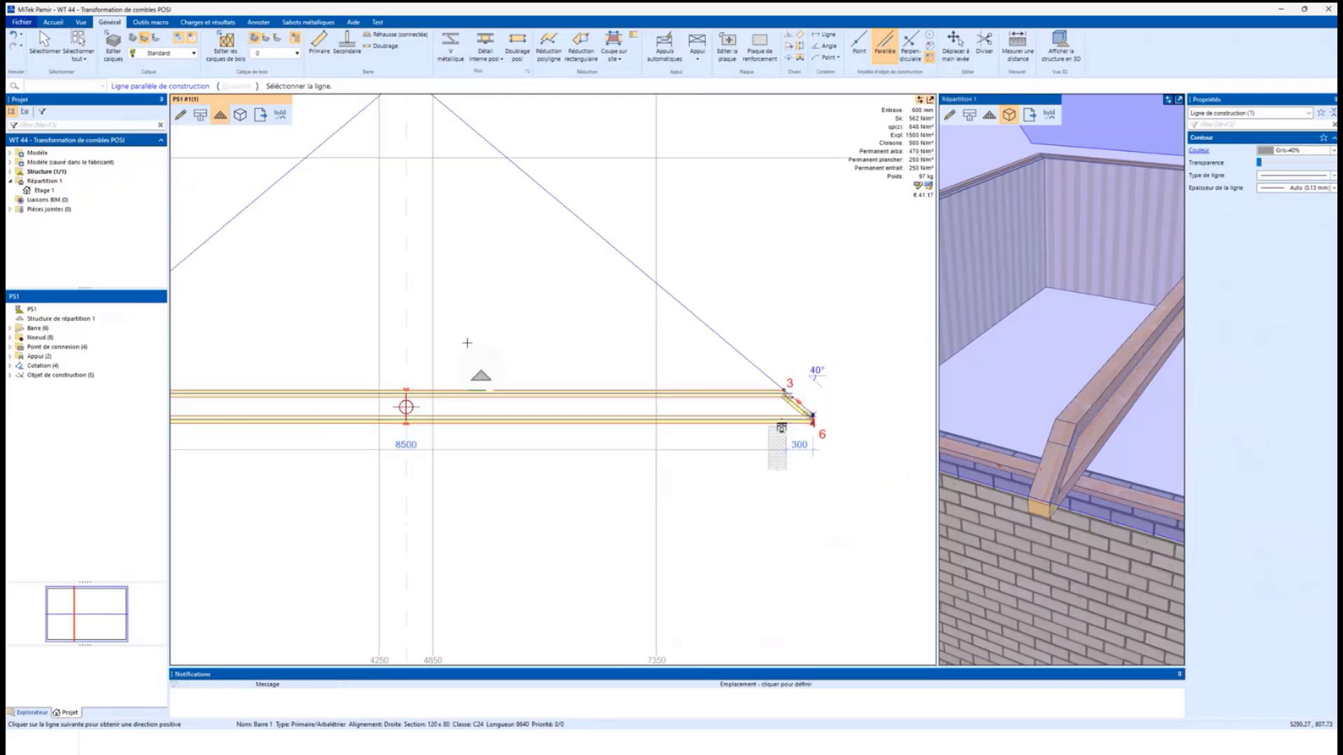
key("Escape")
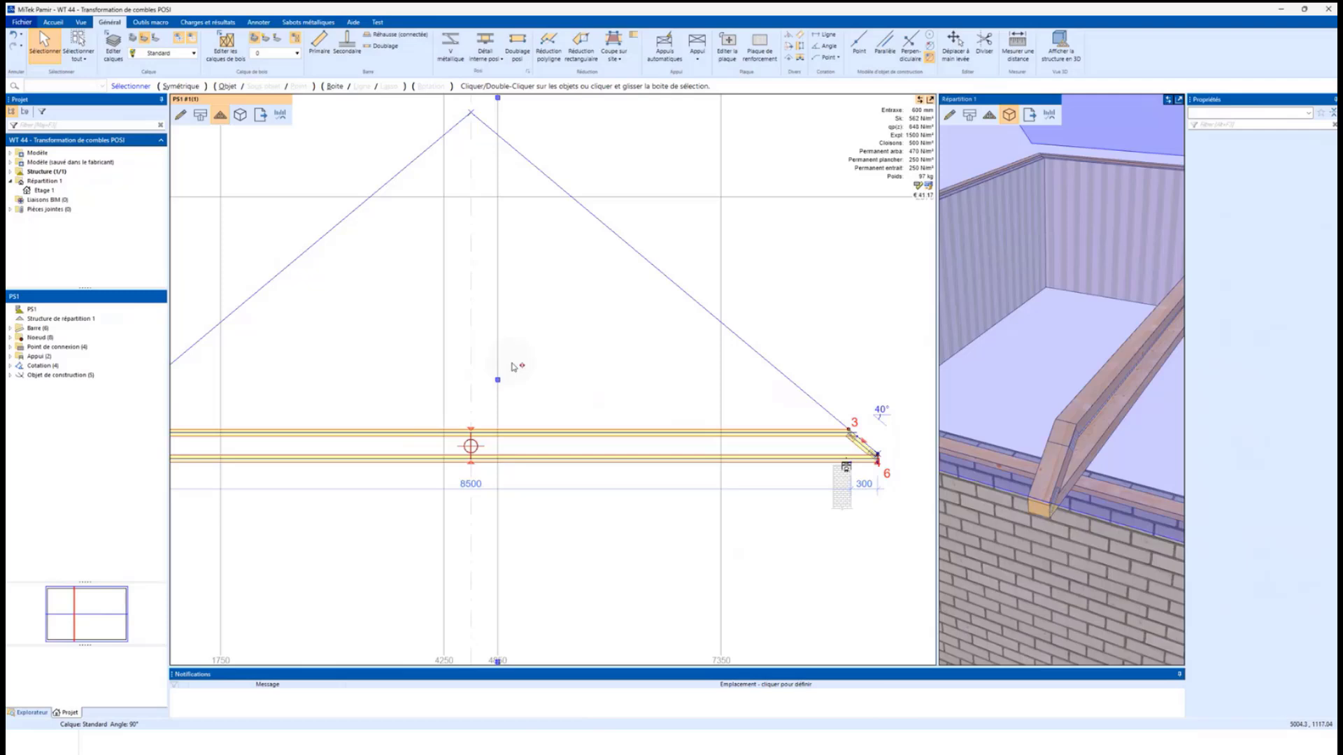
- Add symmetrical secondary vertical posts between the chords at the construction lines 300 mm from the centre axis
left_click(347, 43)
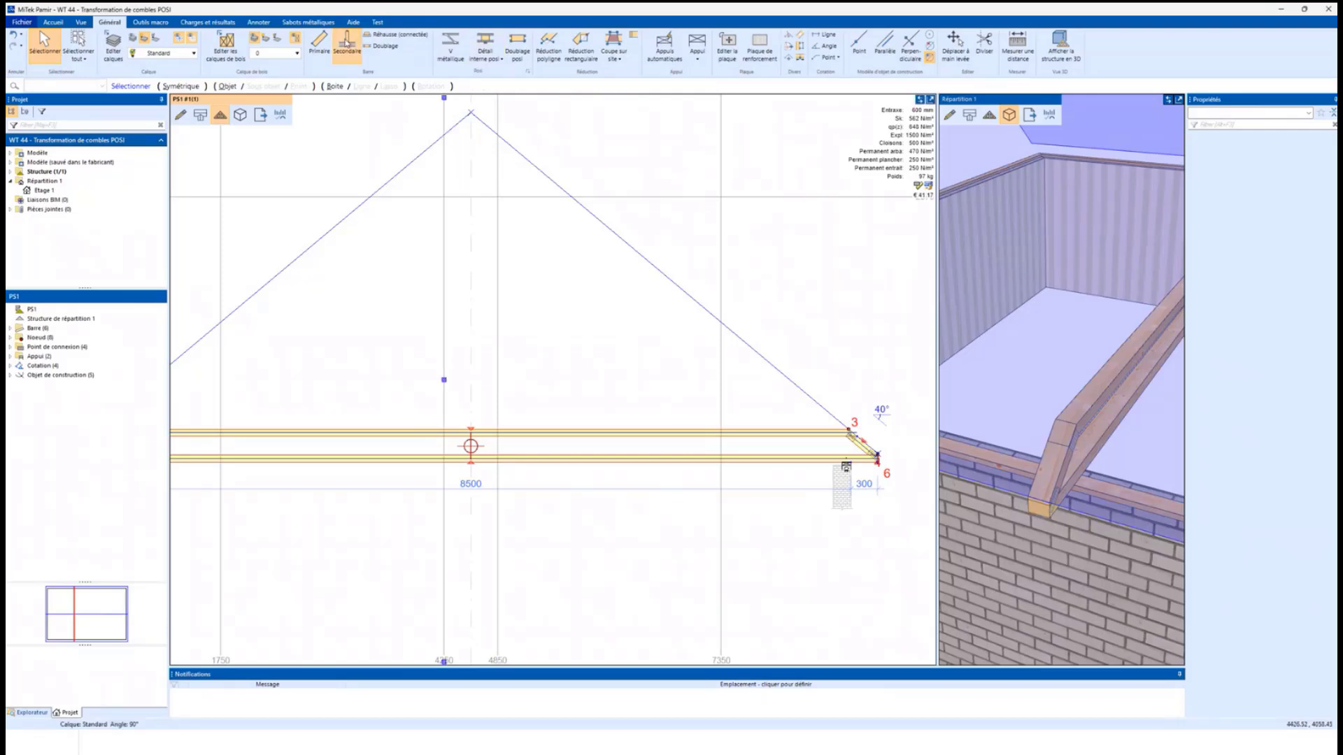
scroll(497, 455, "up", 5)
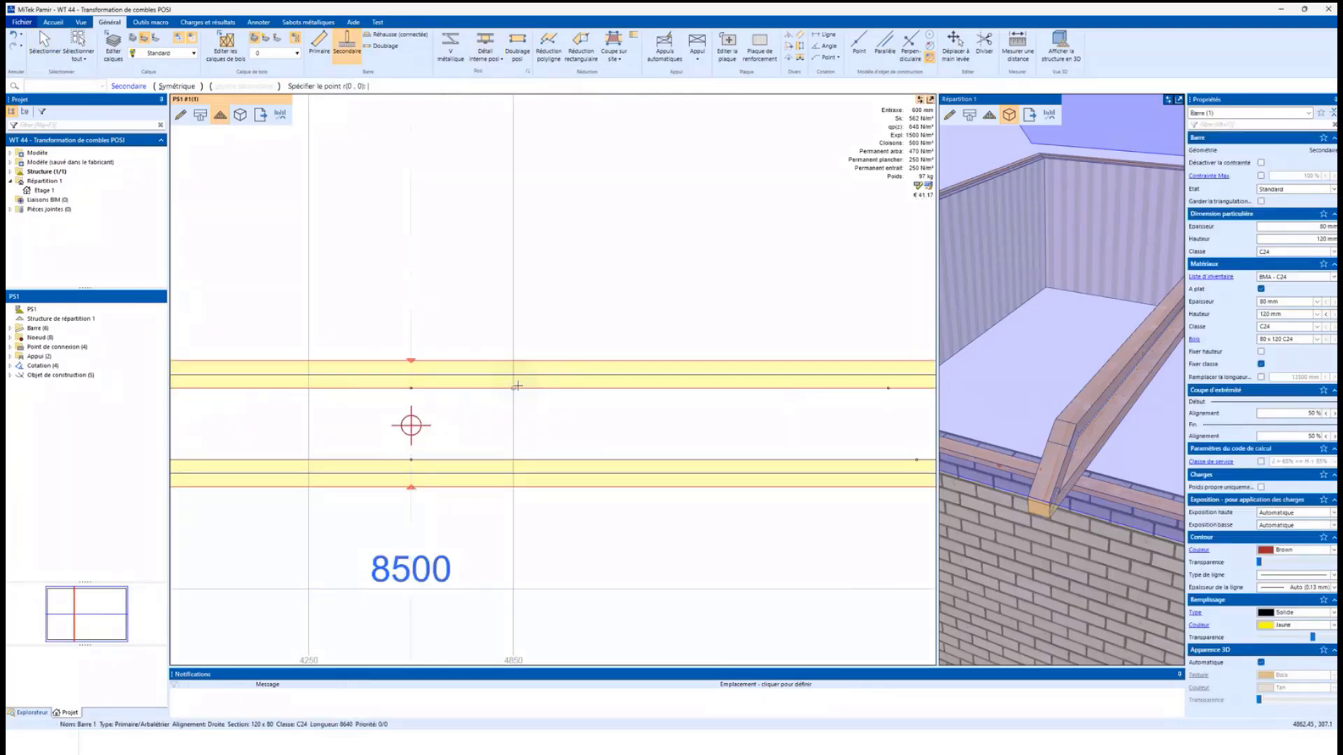
left_click(516, 388)
key("Escape")
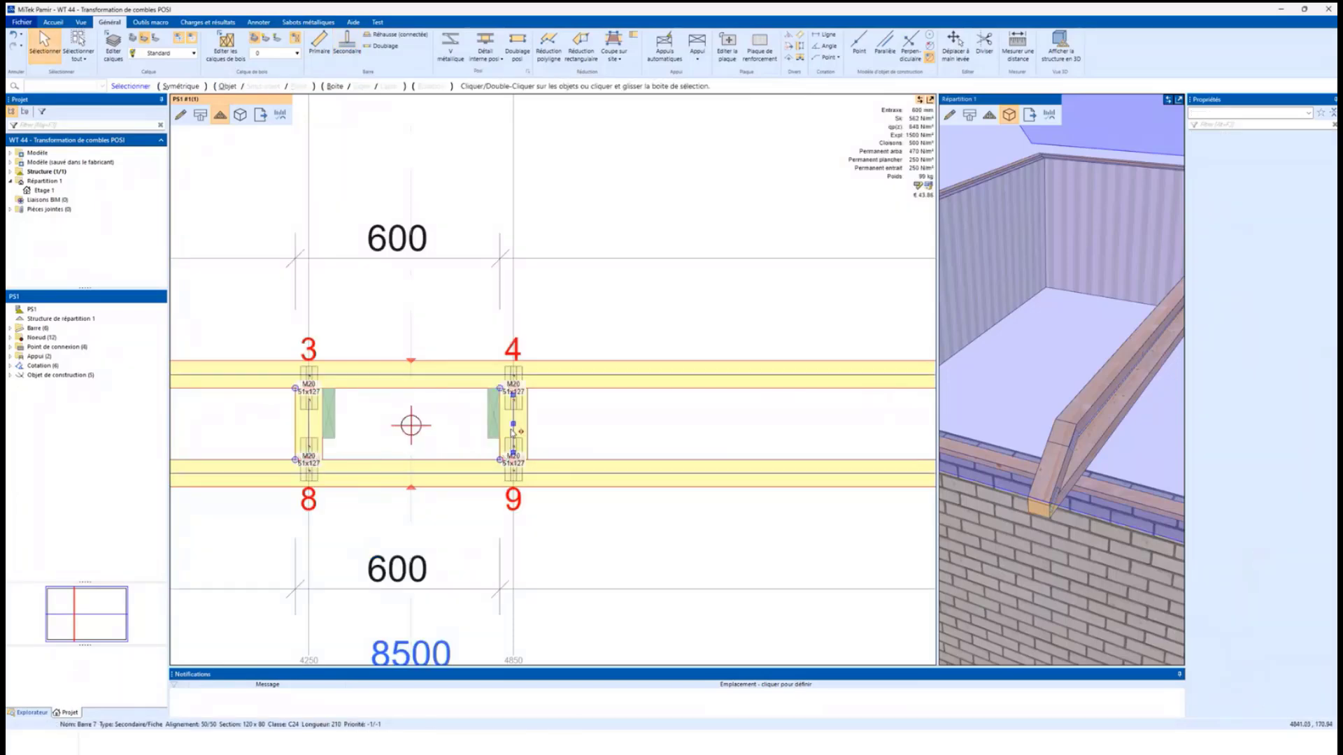
- Move the two central posts outward so their inner faces sit on the construction lines
left_click(508, 430)
key("m")
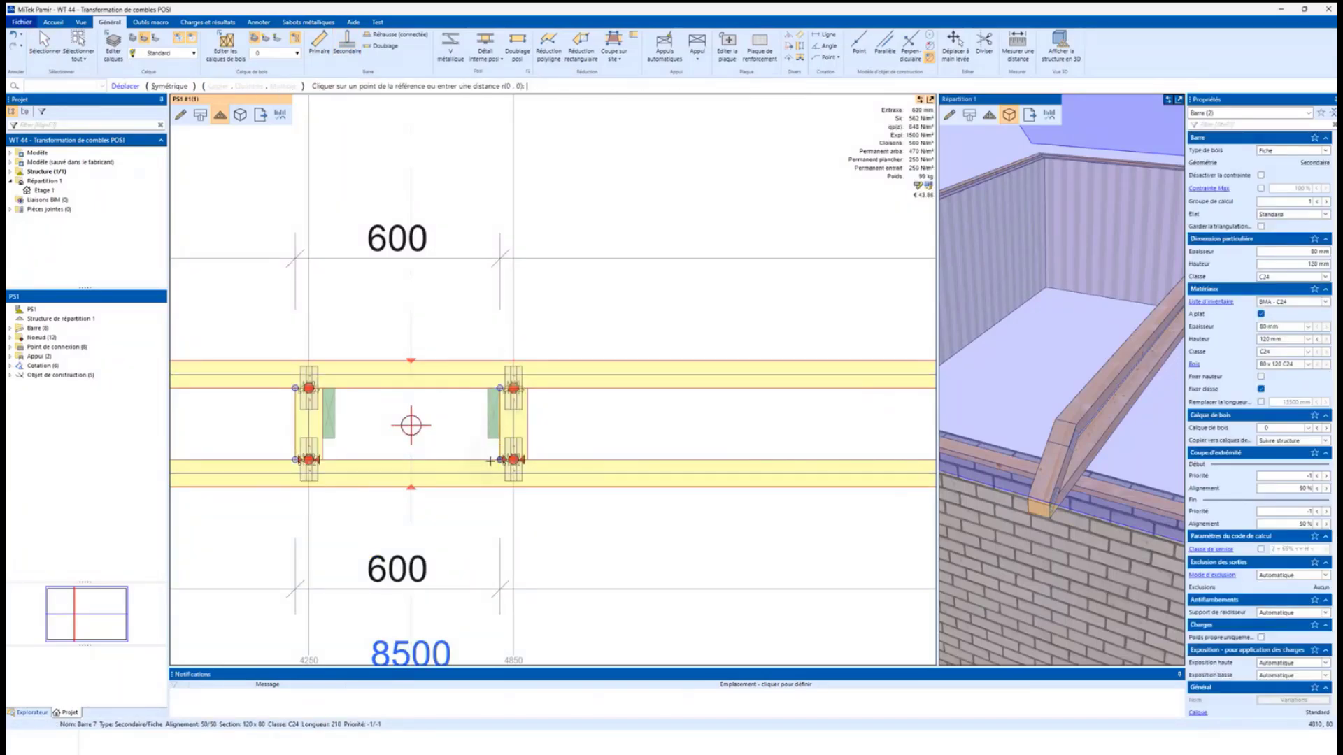
left_click(500, 461)
left_click(513, 460)
- Add symmetrical secondary vertical posts between the chords at the construction lines 5600/2 mm from the centre axis
scroll(532, 455, "down", 1)
middle_click_drag(774, 416, 214, 378)
left_click(346, 51)
left_click(638, 361)
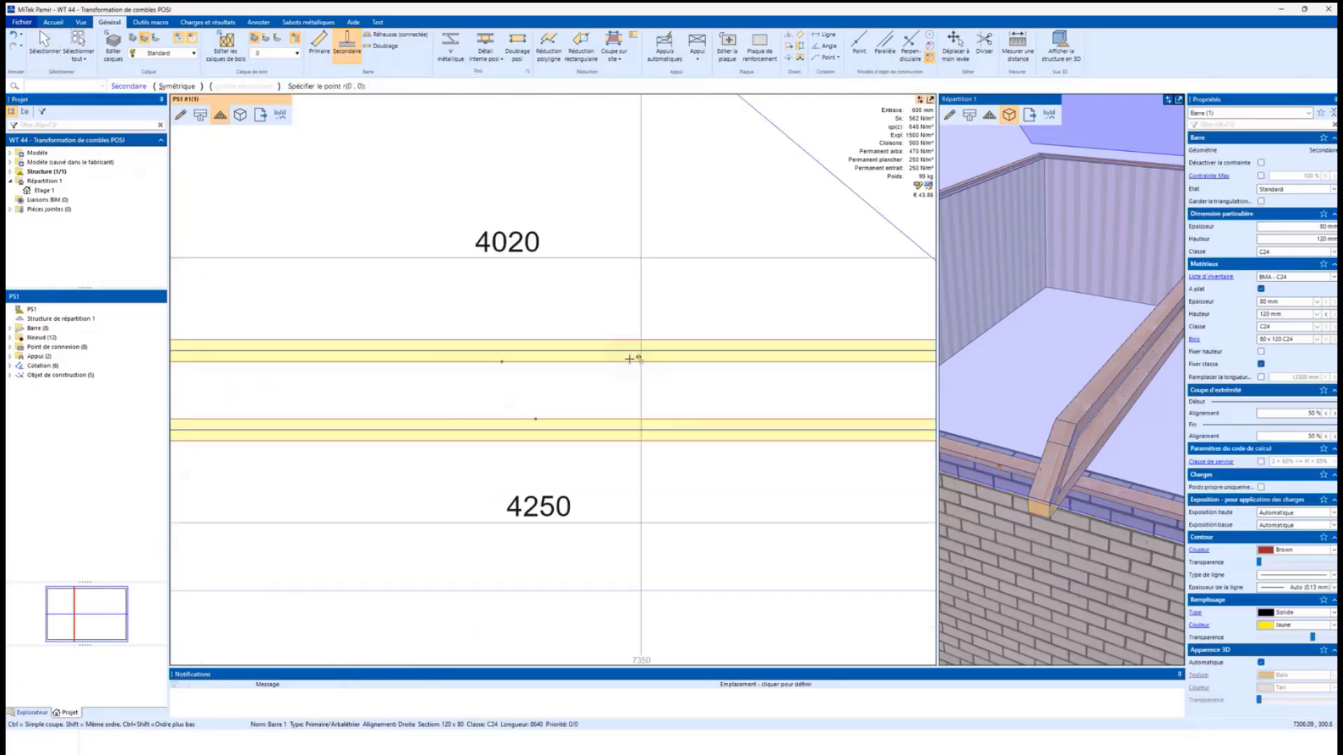
left_click(634, 419)
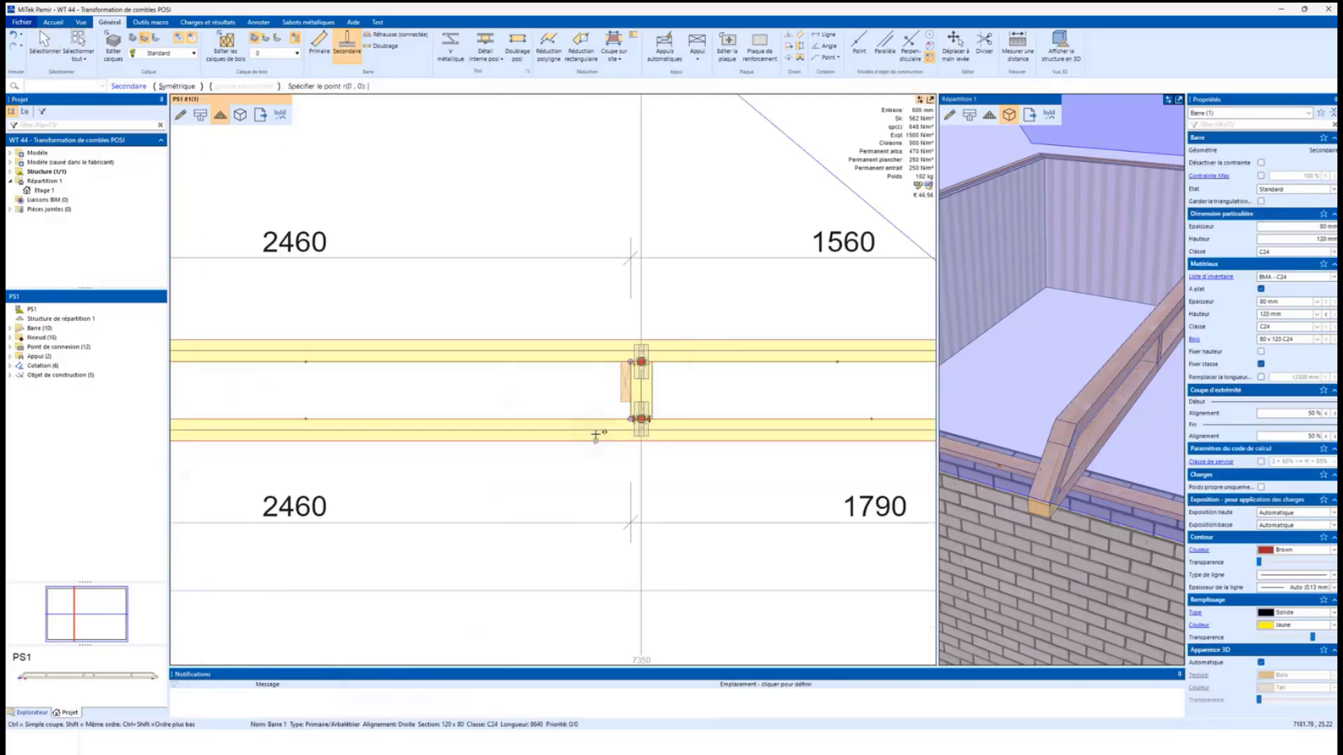
scroll(616, 421, "down", 2)
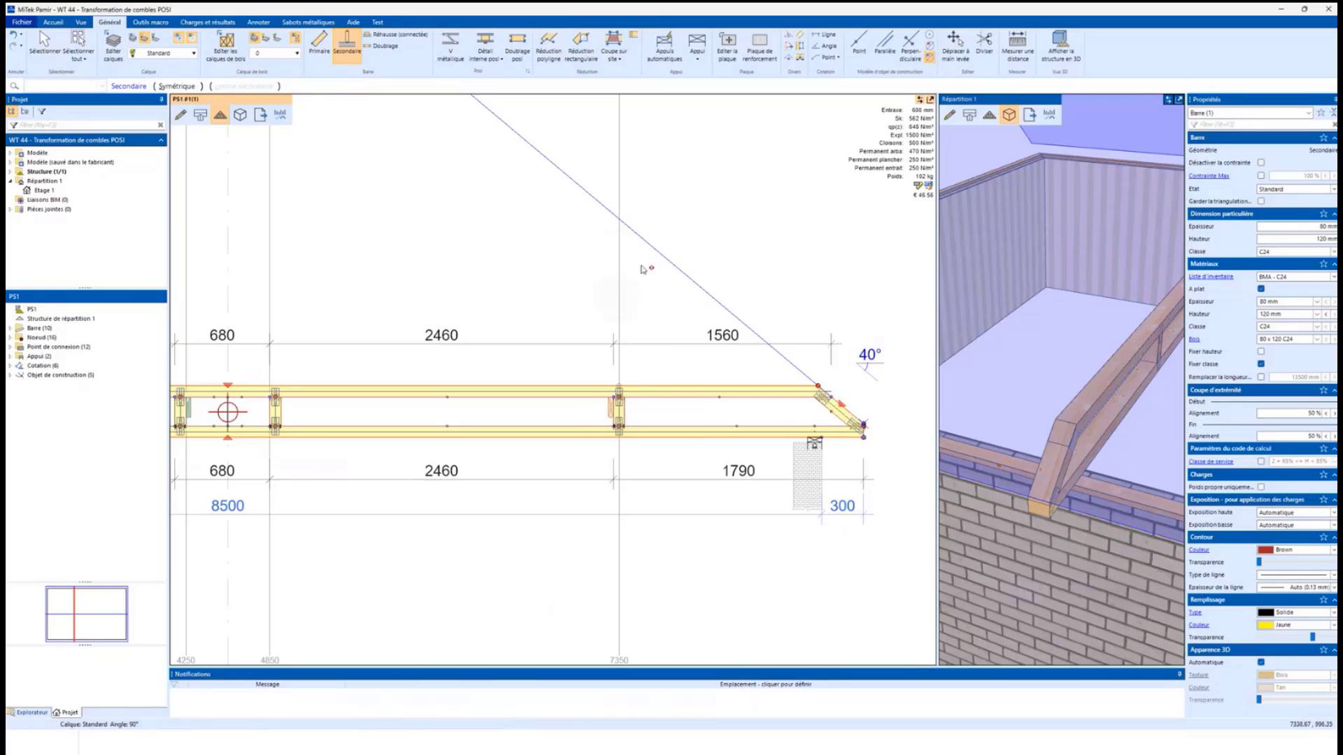
key("Escape")
- Move the two outer posts outward so their inner faces sit on the outer construction lines
left_click(652, 236)
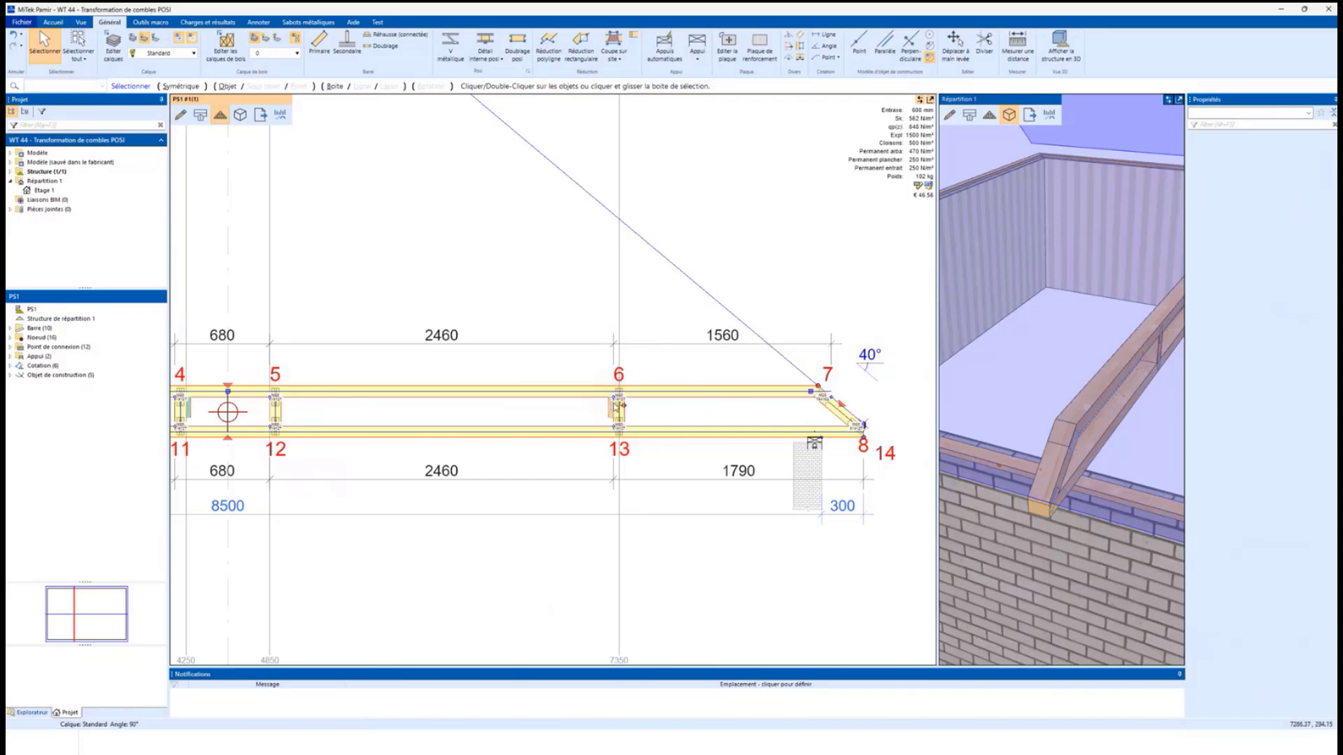
scroll(619, 412, "up", 2)
left_click(614, 403)
scroll(613, 404, "up", 1)
key("m")
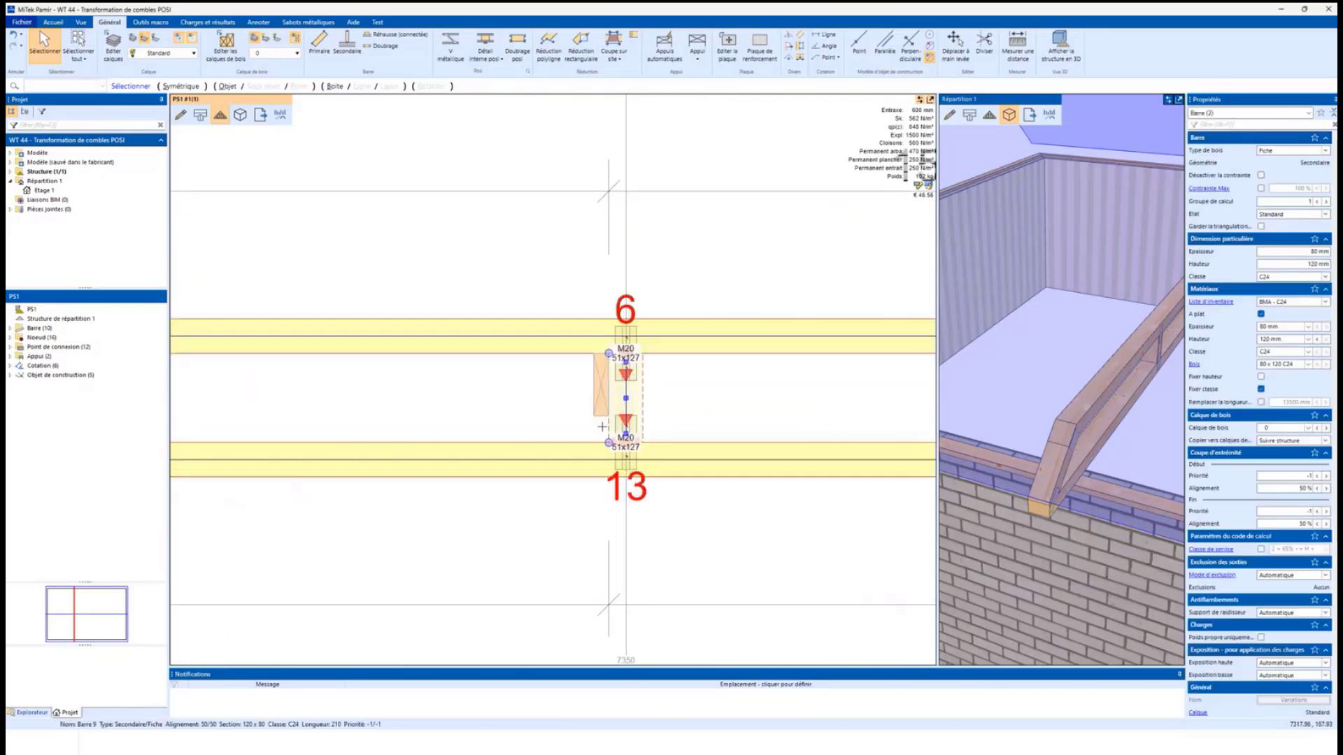
left_click(609, 443)
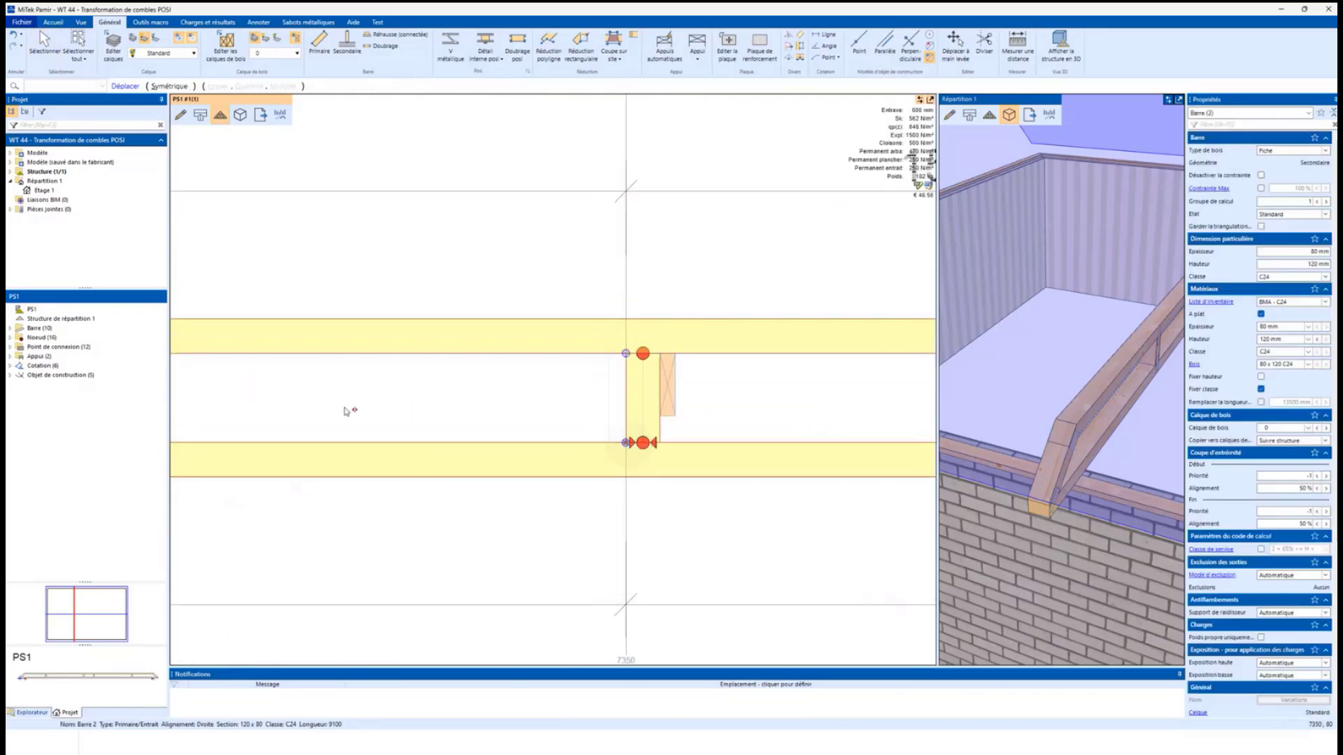
scroll(351, 411, "down", 2)
key("Escape")
- Add symmetrical secondary vertical posts between the chords, centred above the wall supports at the beam ends
middle_click_drag(734, 399, 601, 399)
left_click(347, 43)
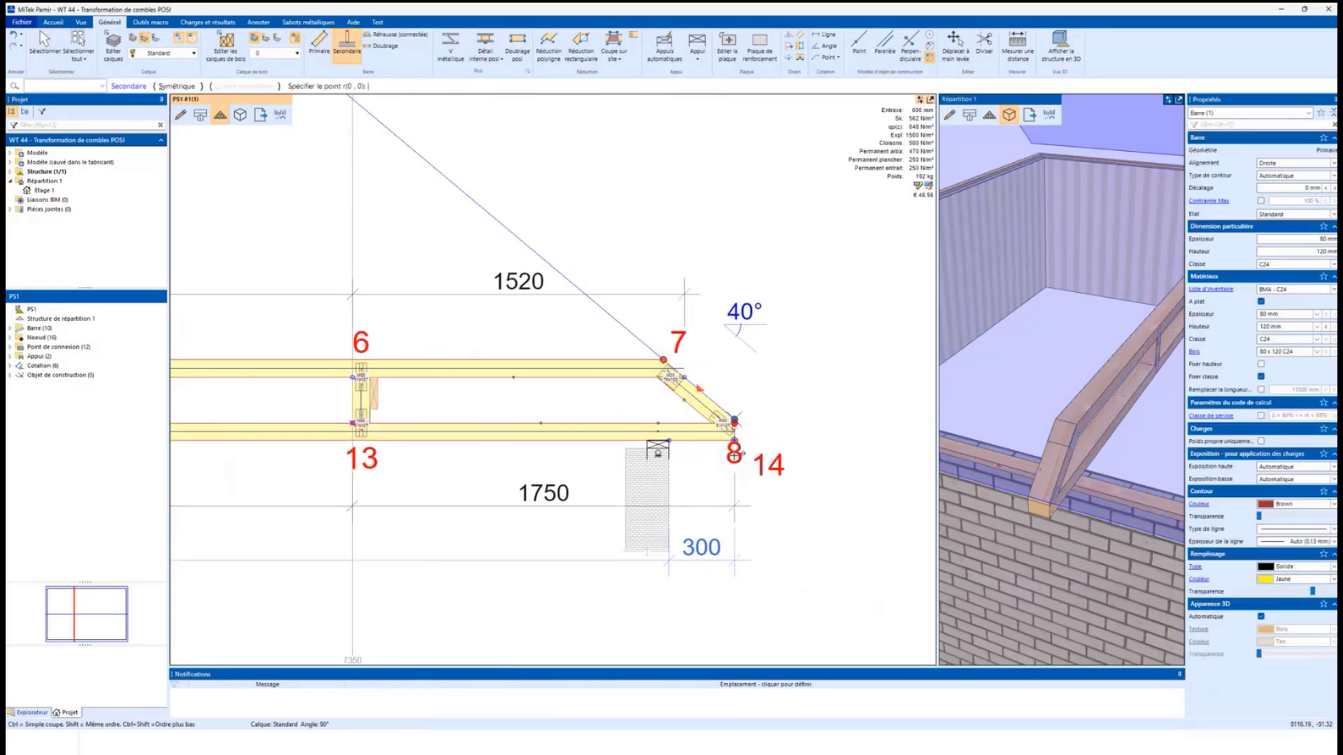
scroll(728, 449, "up", 1)
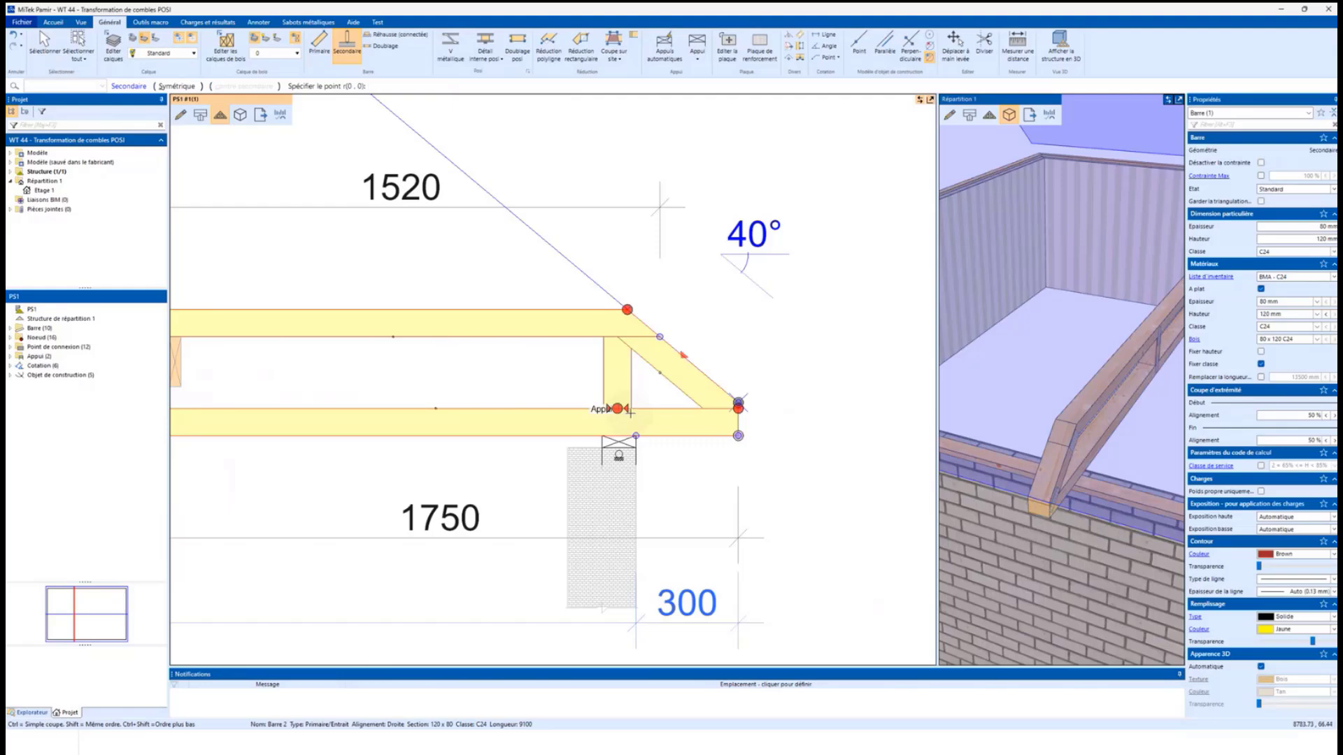
left_click(629, 413)
key("Escape")
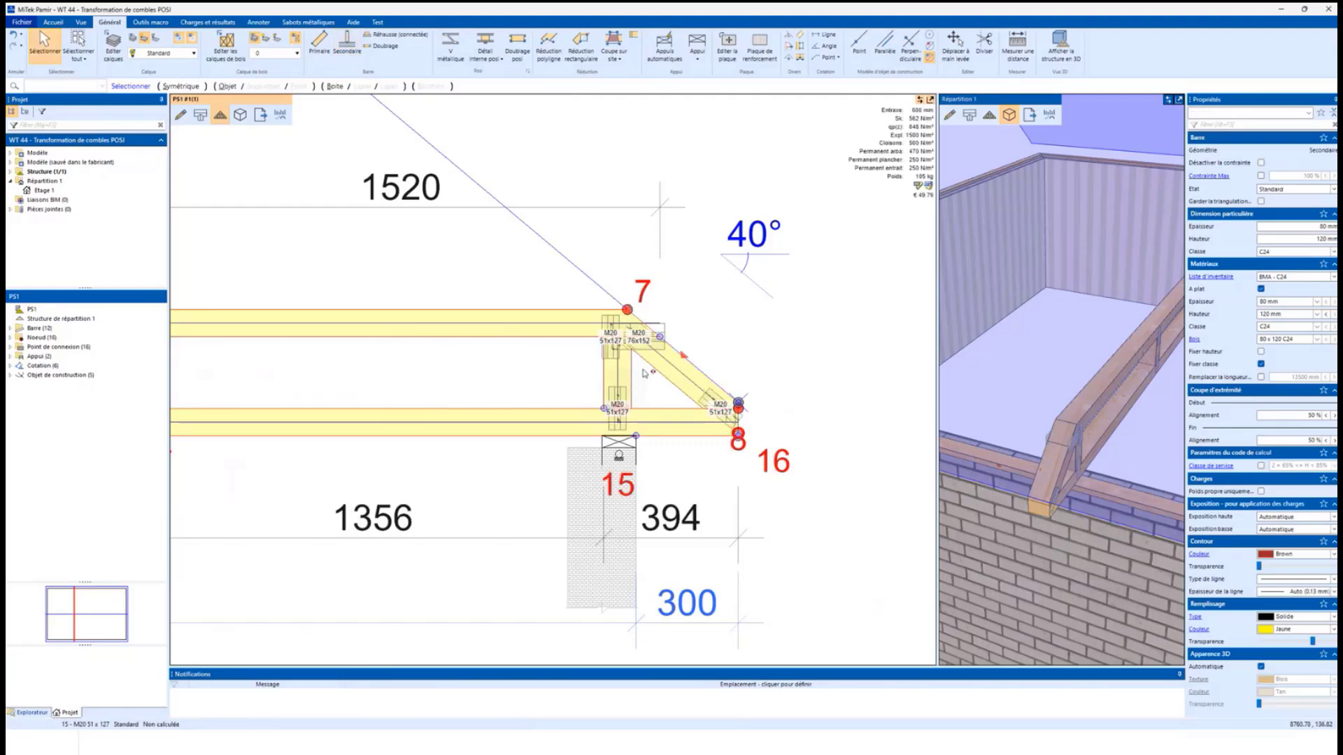
- Double the support posts so that two adjacent posts are centred over each wall support
key("plus")
scroll(713, 374, "down", 1)
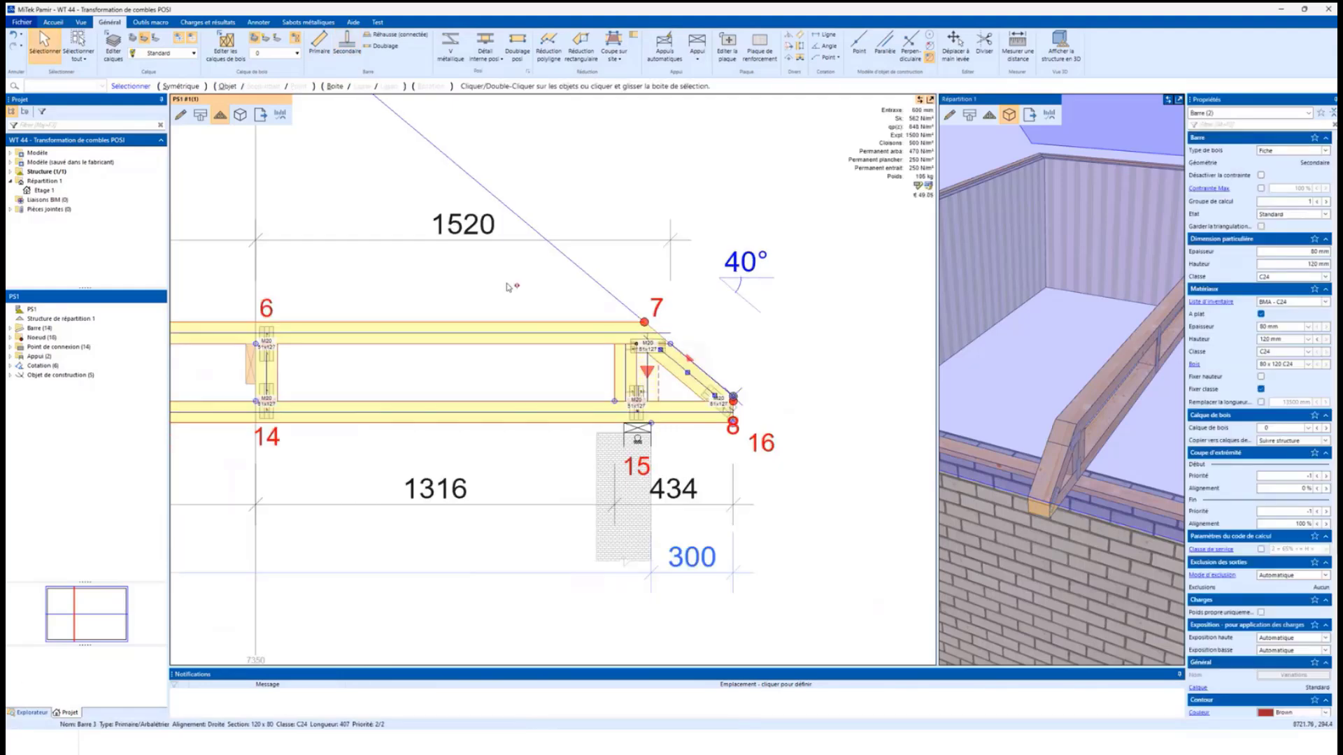
scroll(621, 308, "down", 2)
key("Escape")
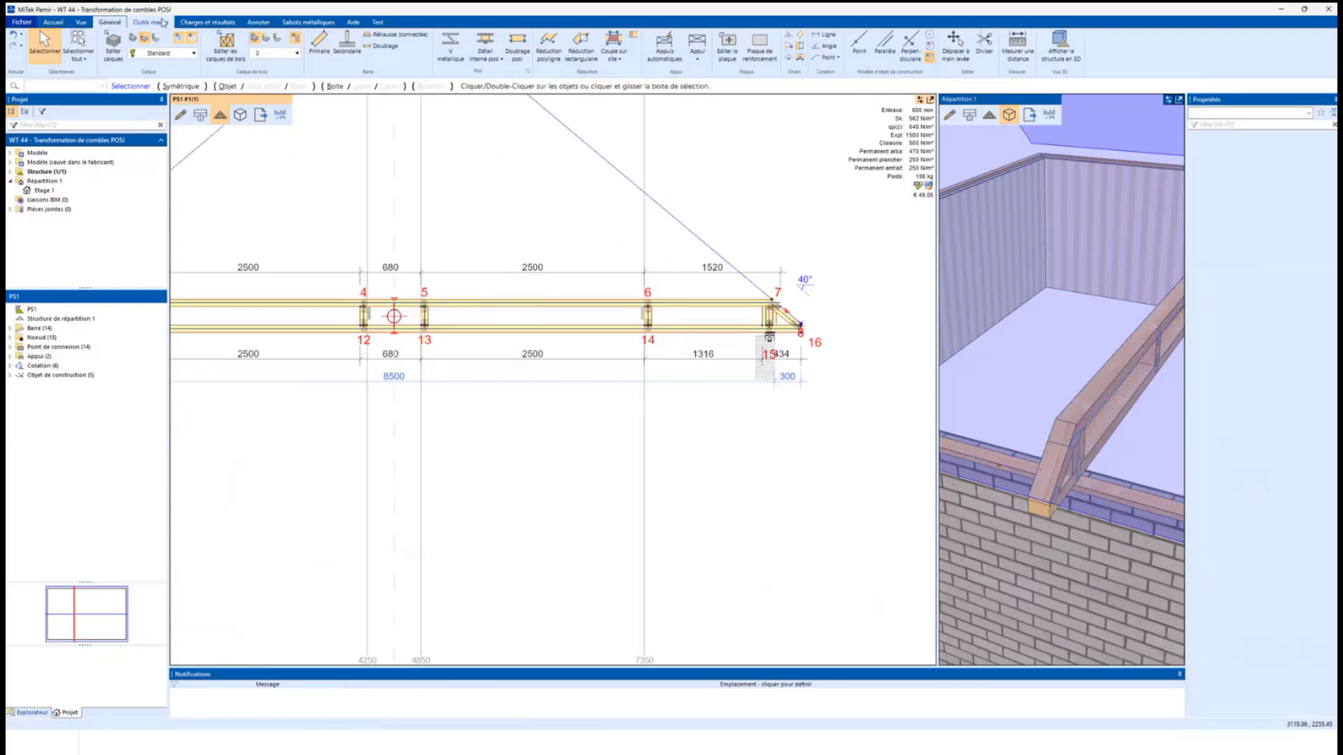
- Fill the beam panels on both sides of the central opening with metal webs using automatic zone triangulation, leaving the central opening empty
left_click(188, 24)
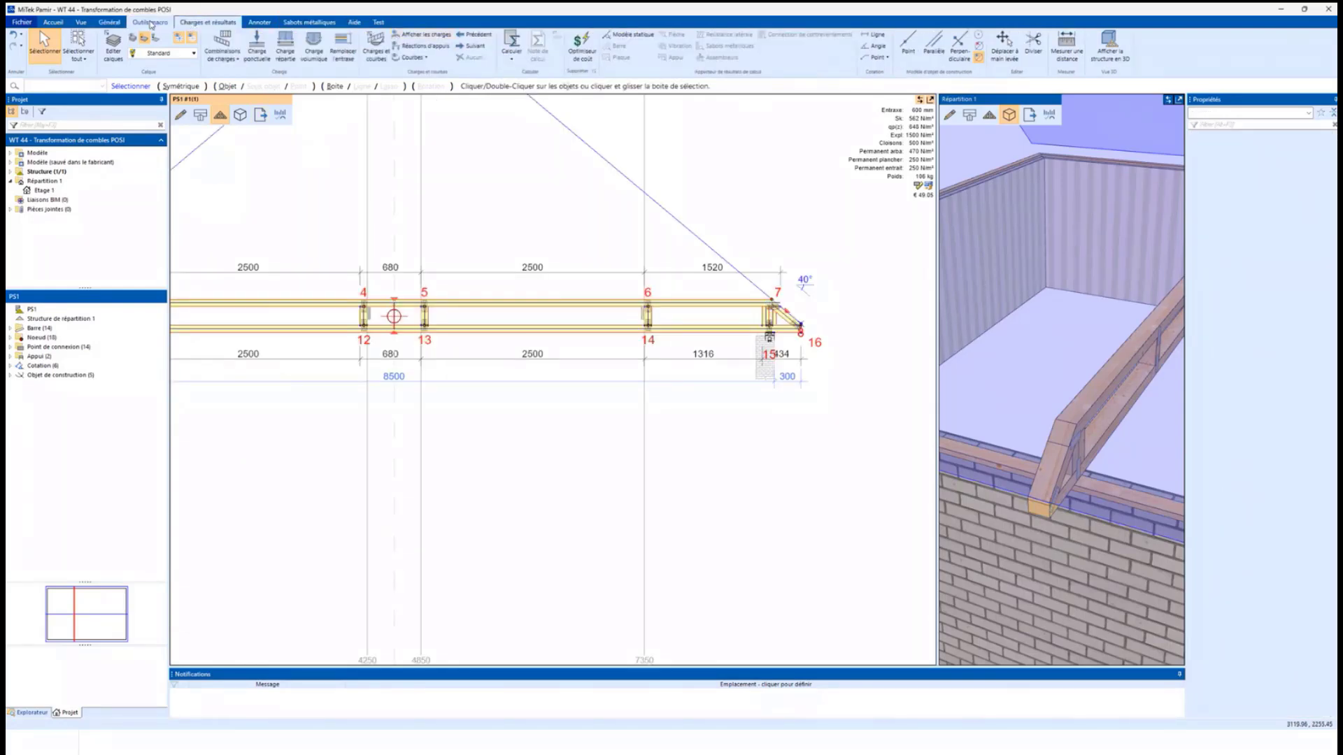
left_click(150, 23)
left_click(431, 49)
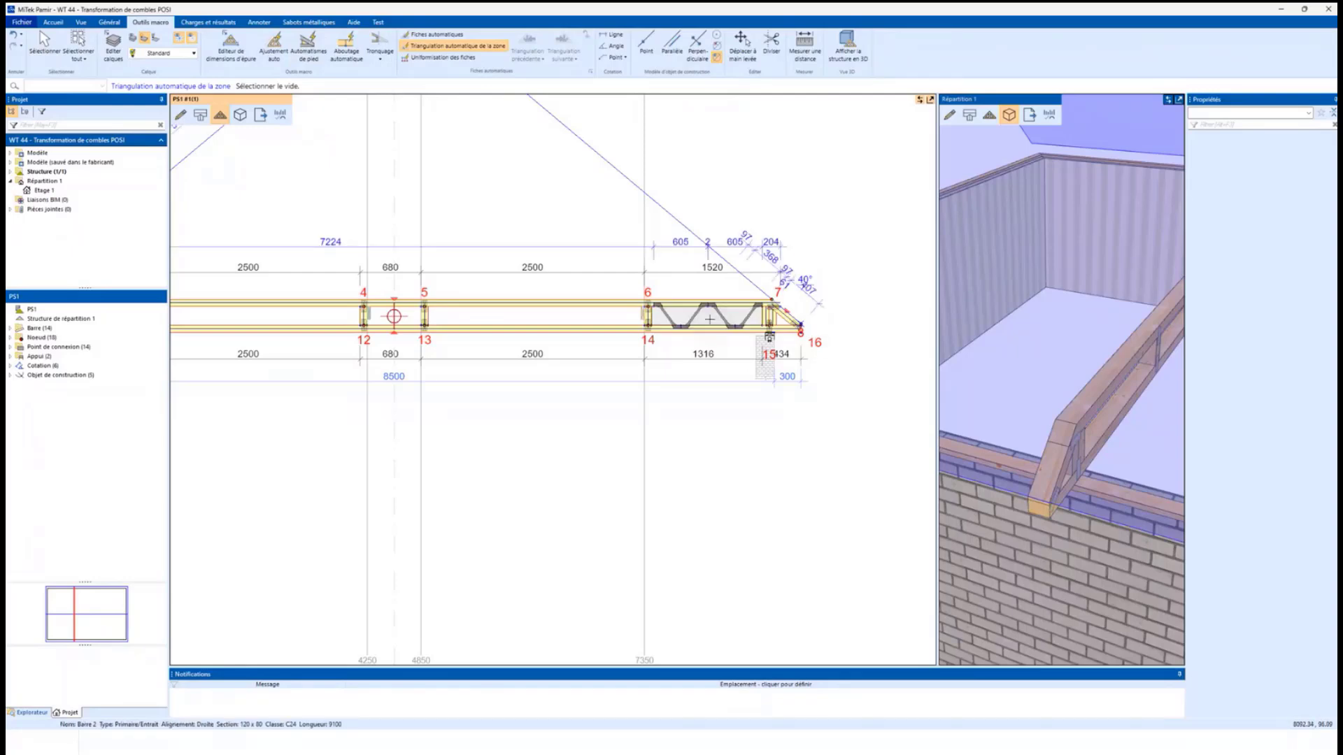
left_click(394, 317)
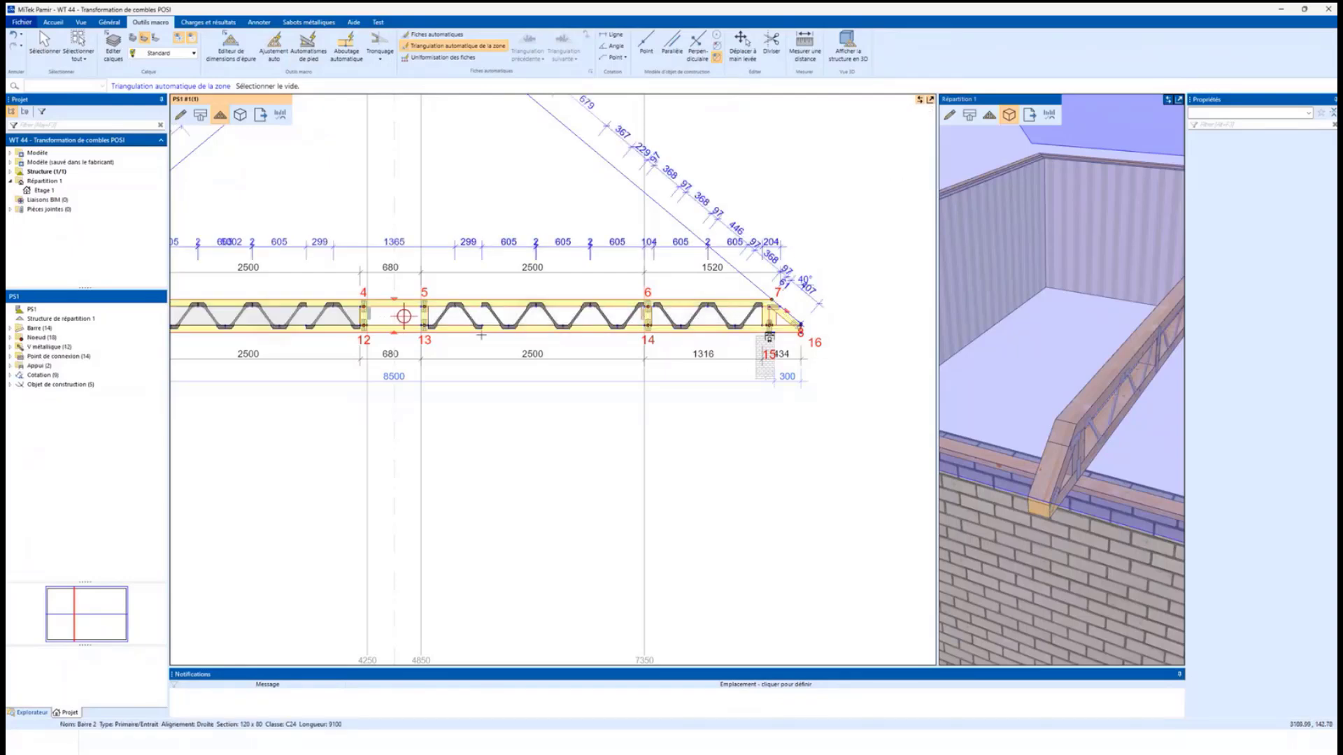
scroll(386, 372, "down", 1)
middle_click_drag(386, 373, 453, 389)
left_click(353, 305)
key("Escape")
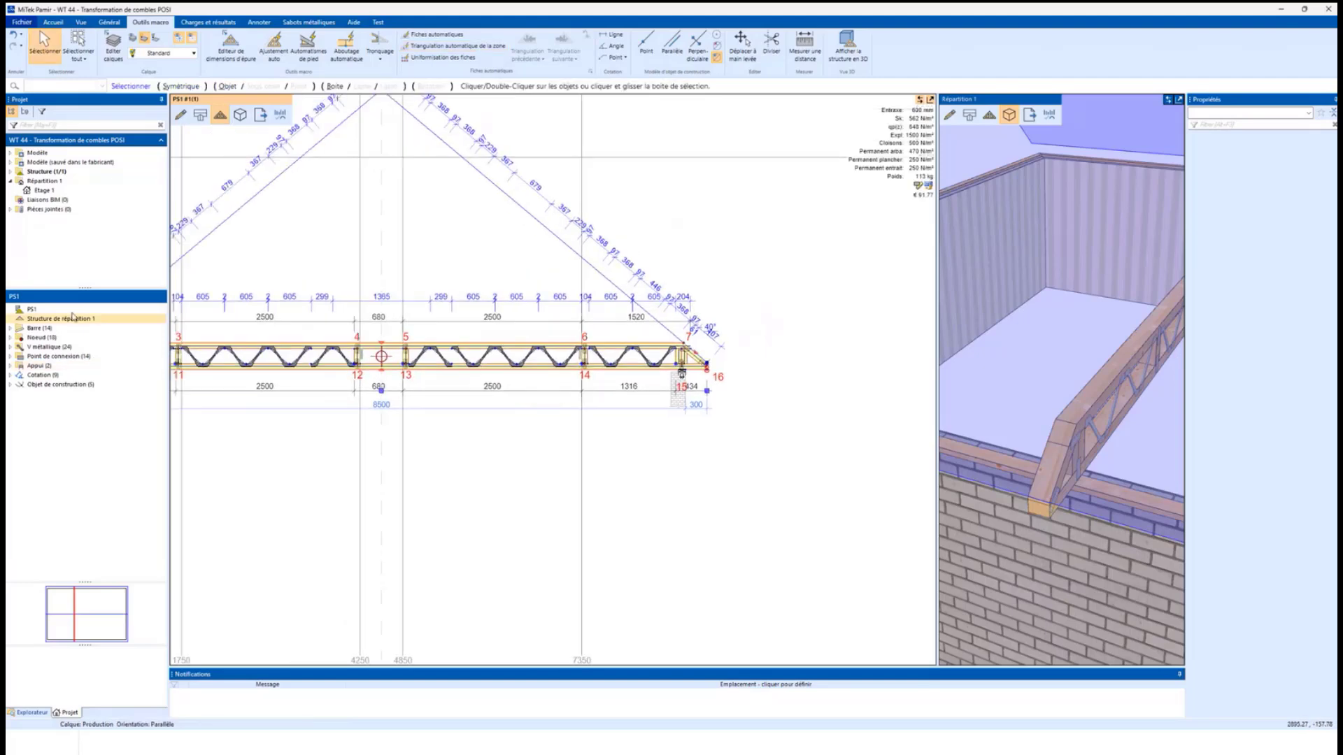
- Change the family of the layout structure PS1 to Ferme
left_click(100, 313)
left_click(102, 318)
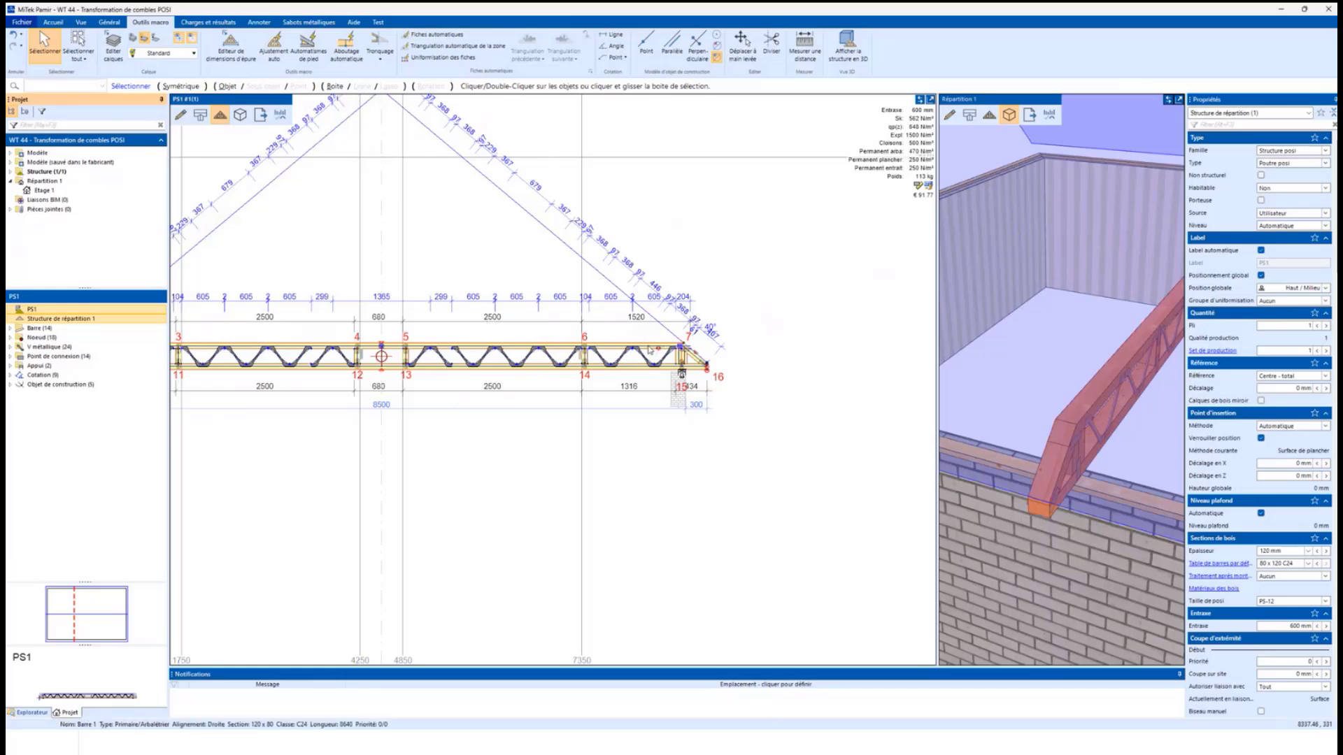
left_click(1265, 152)
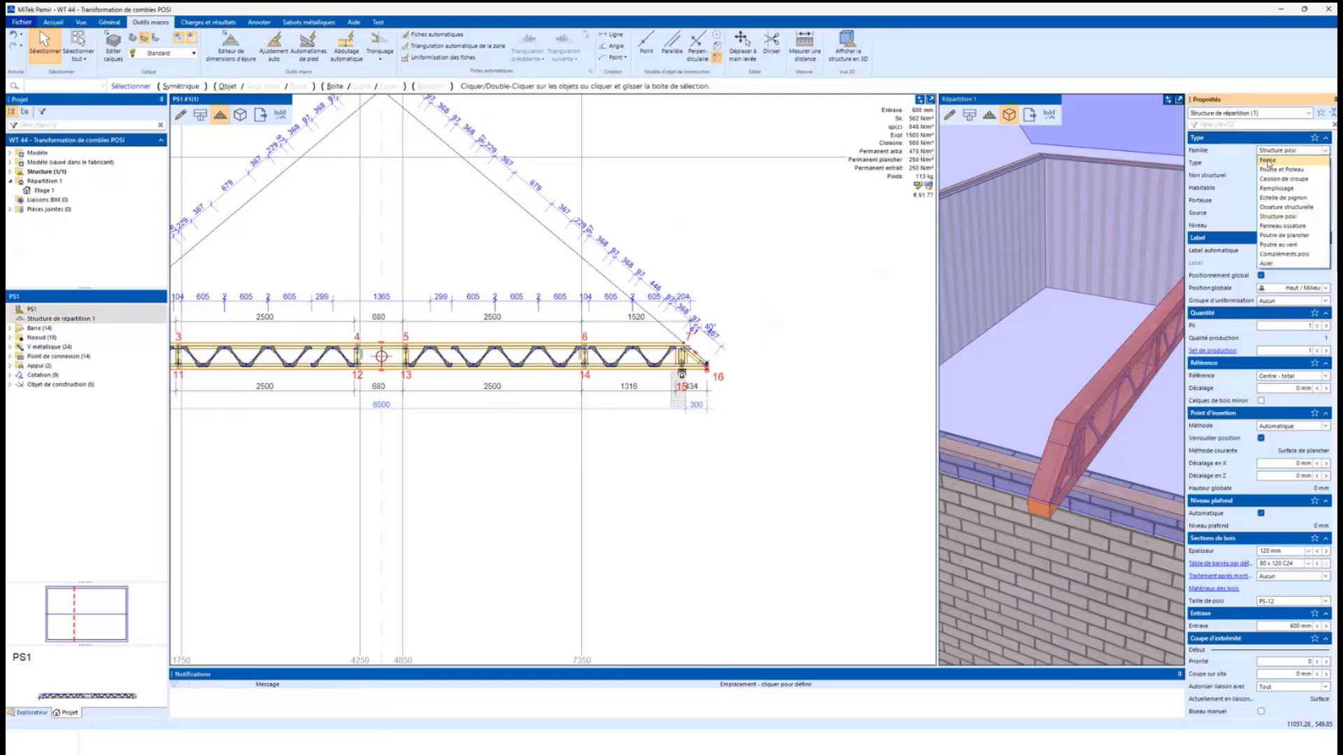
left_click(1267, 160)
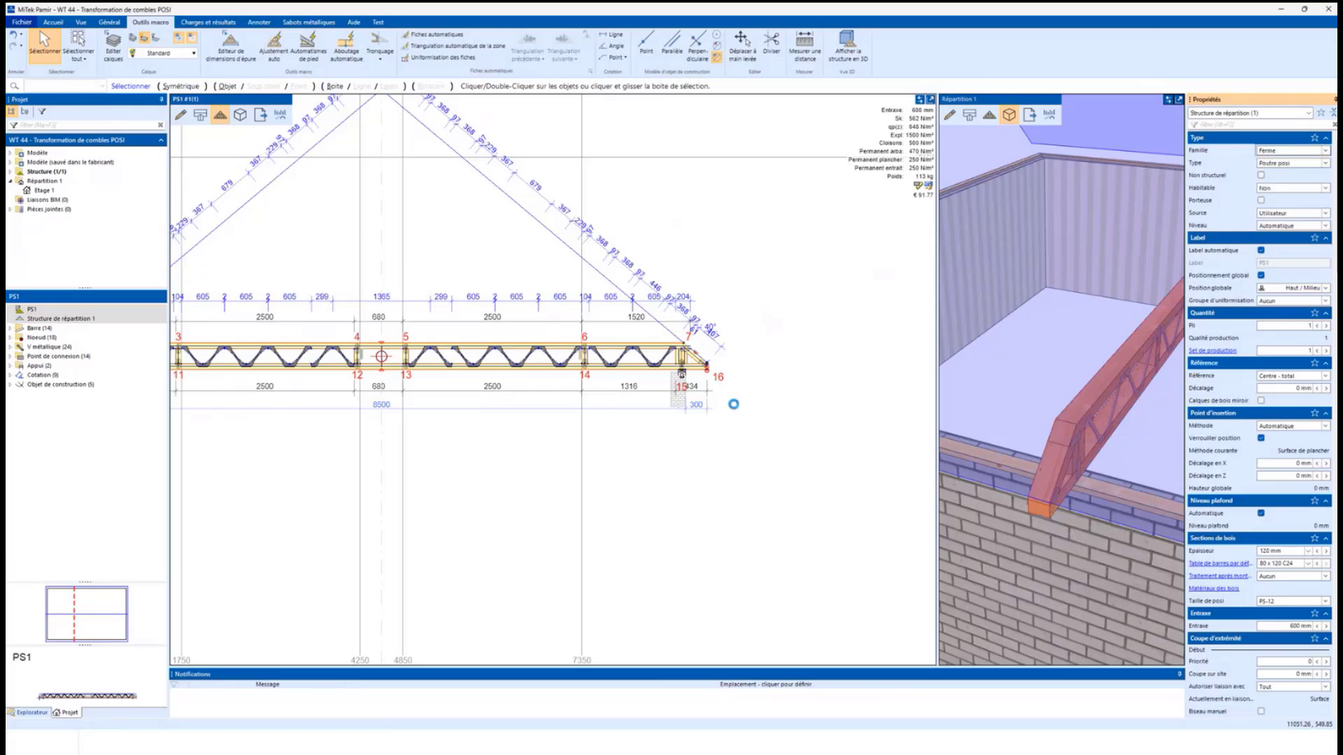
- Divide the merged M20 102x305 connector plate at the support posts into separate plates for the upper and lower nodes
scroll(724, 365, "up", 4)
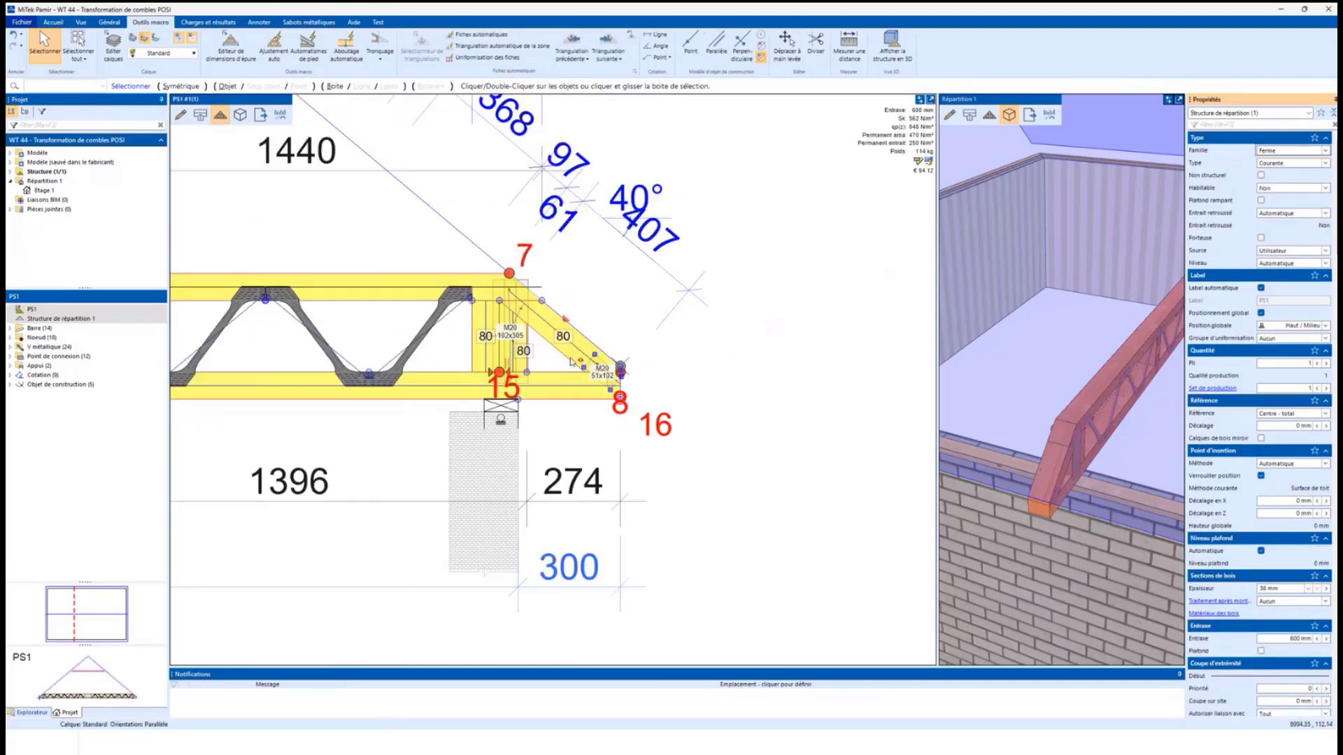
scroll(544, 345, "down", 2)
scroll(544, 345, "up", 2)
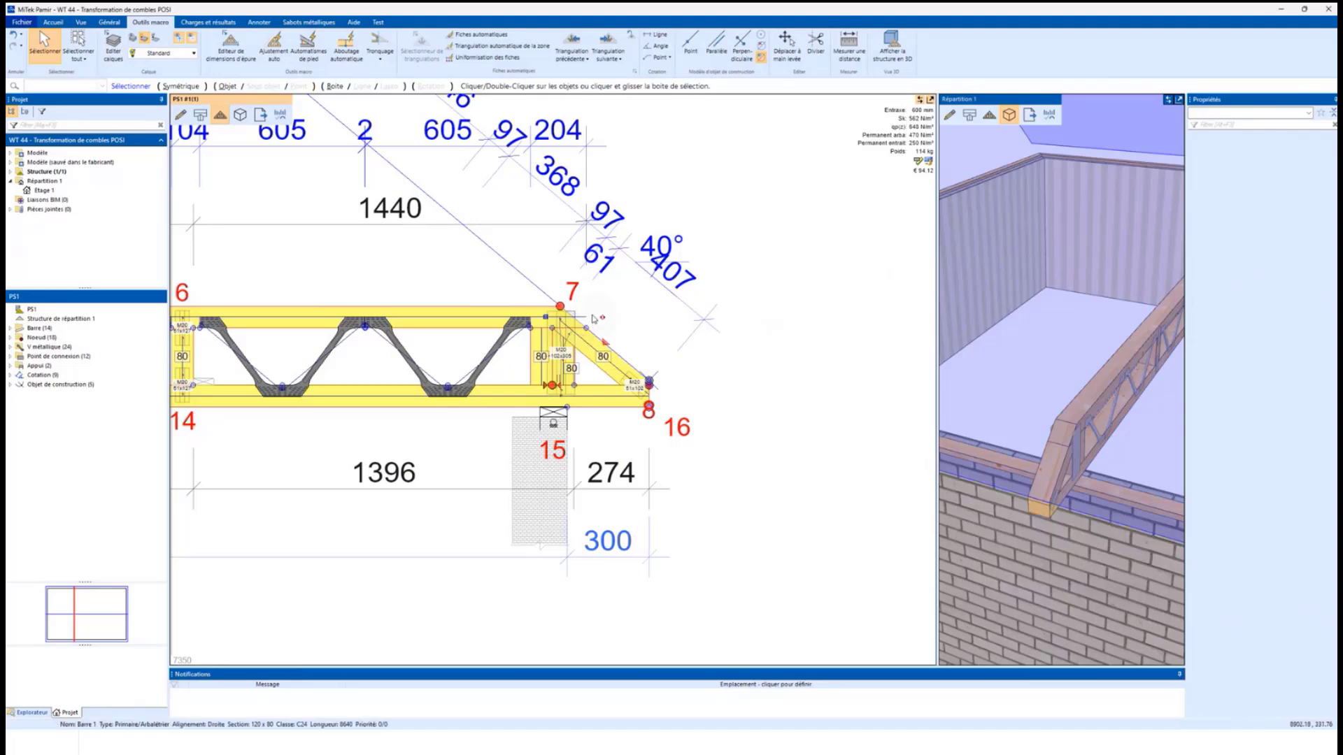
scroll(566, 320, "up", 2)
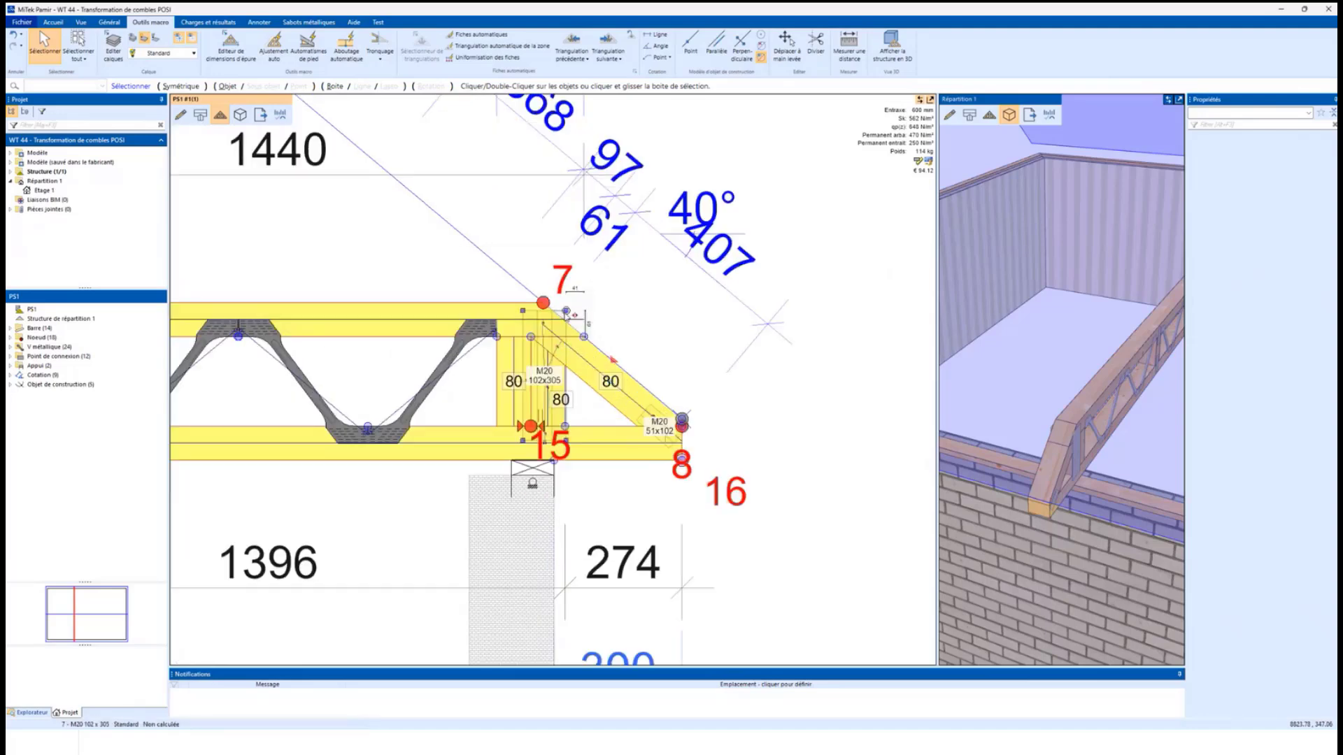
left_click(565, 311)
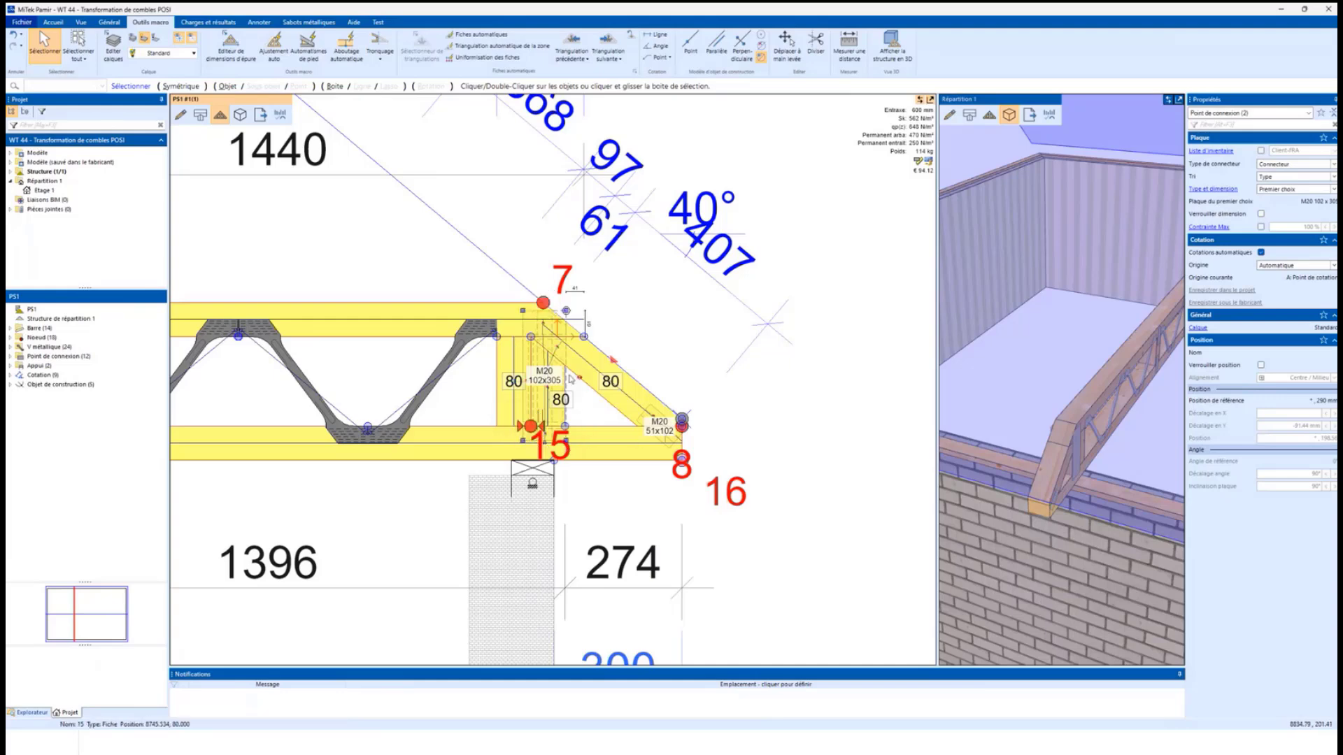
right_click(537, 372)
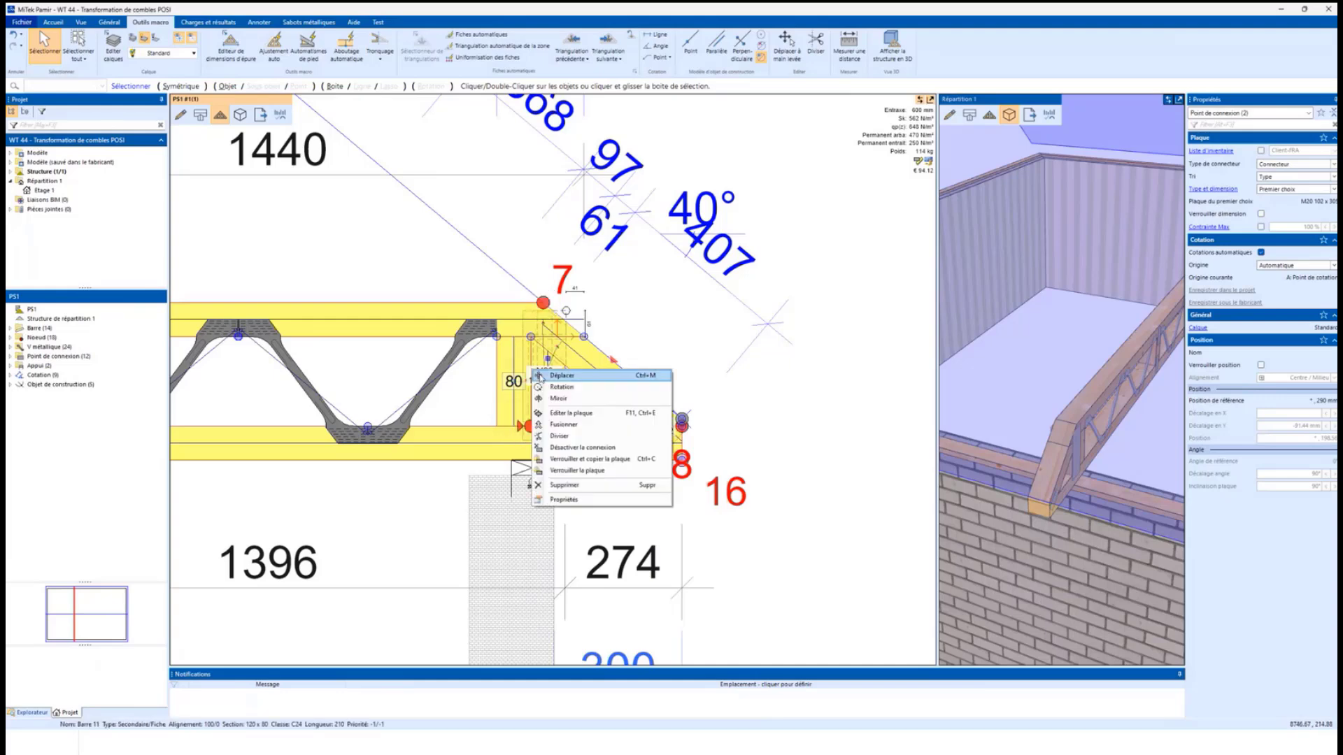
left_click(571, 437)
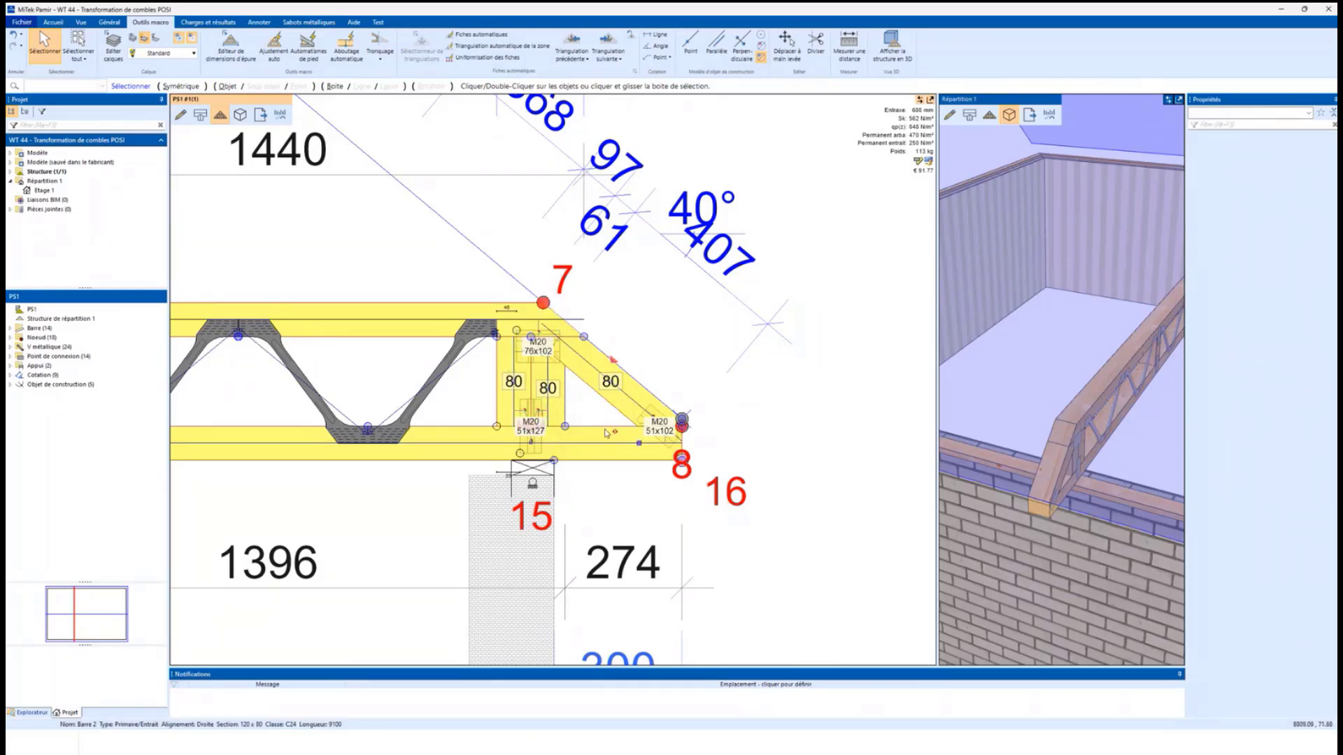
- Examine the beam's sloped end, support posts and connector plates in the 3D view, and the whole beam in elevation
scroll(729, 430, "down", 2)
scroll(730, 430, "down", 3)
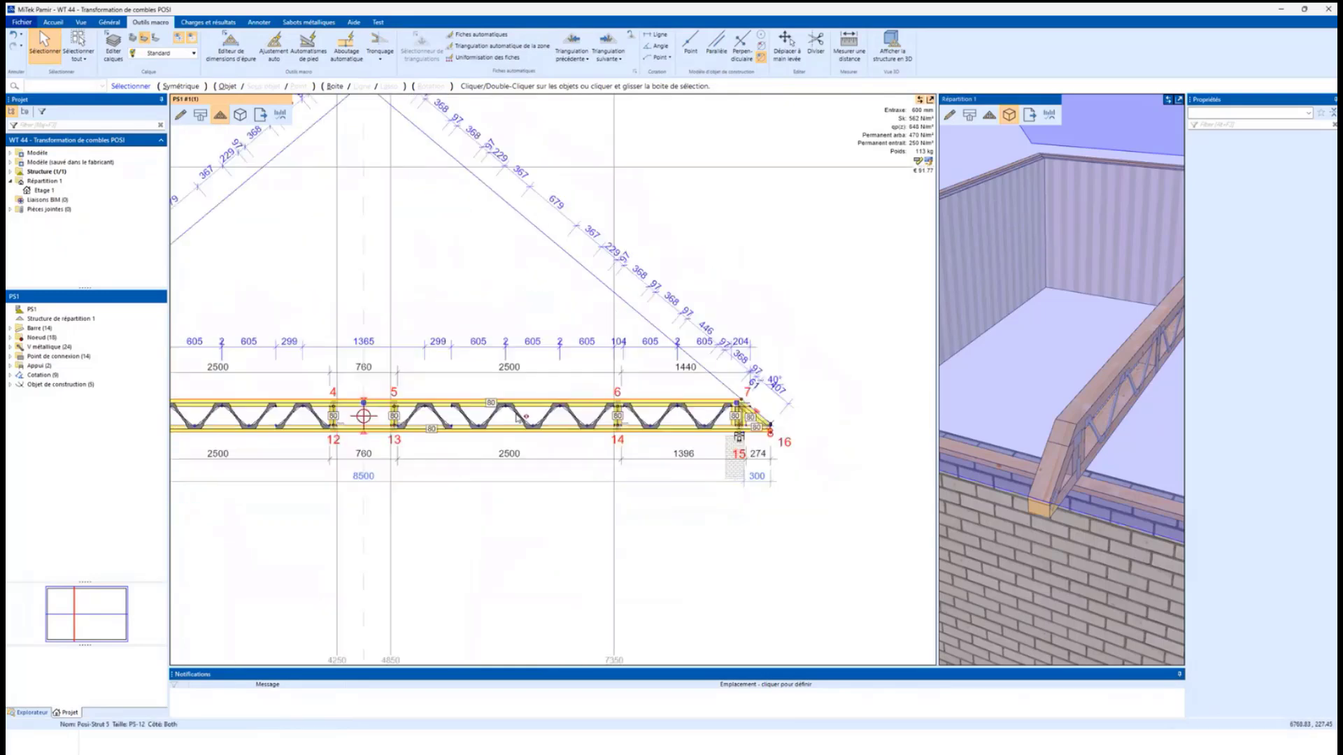
left_click(1034, 499)
left_click_drag(989, 375, 1061, 509)
scroll(1054, 393, "up", 3)
left_click(1100, 430)
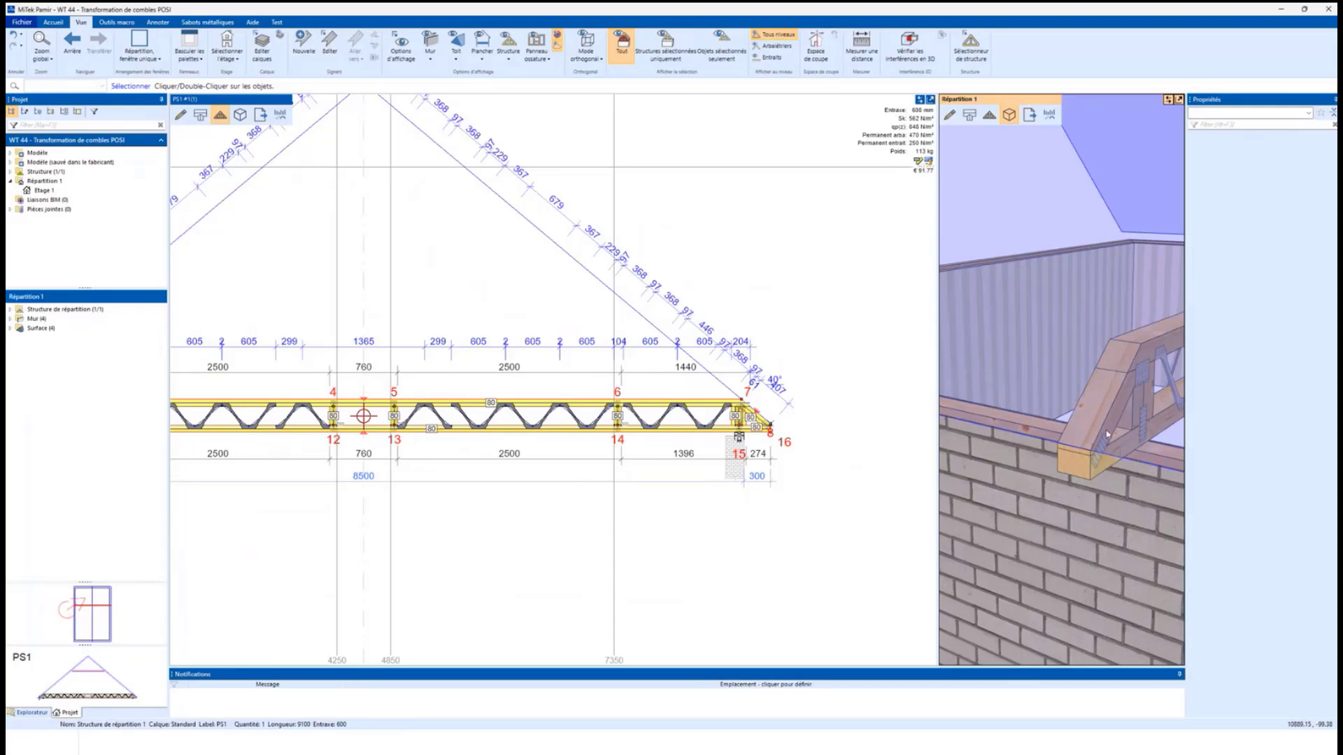
left_click(1120, 447)
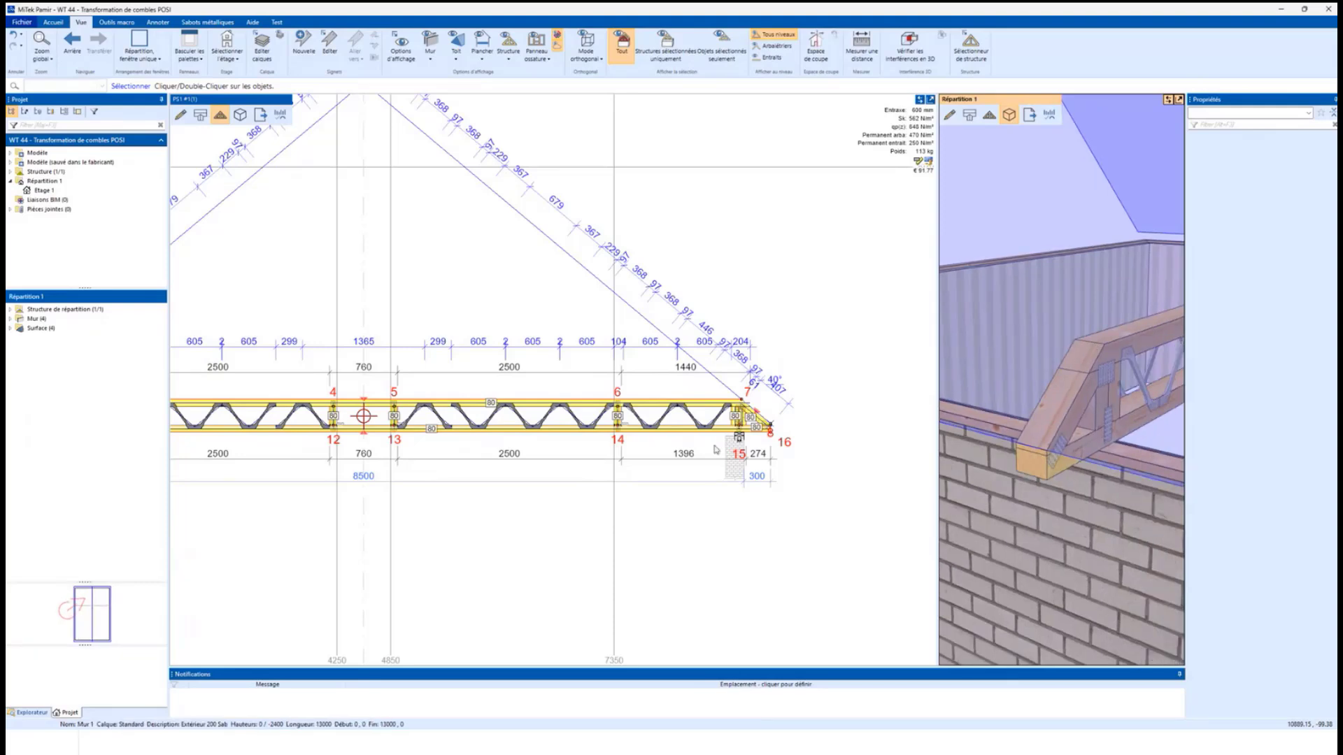
scroll(560, 426, "down", 2)
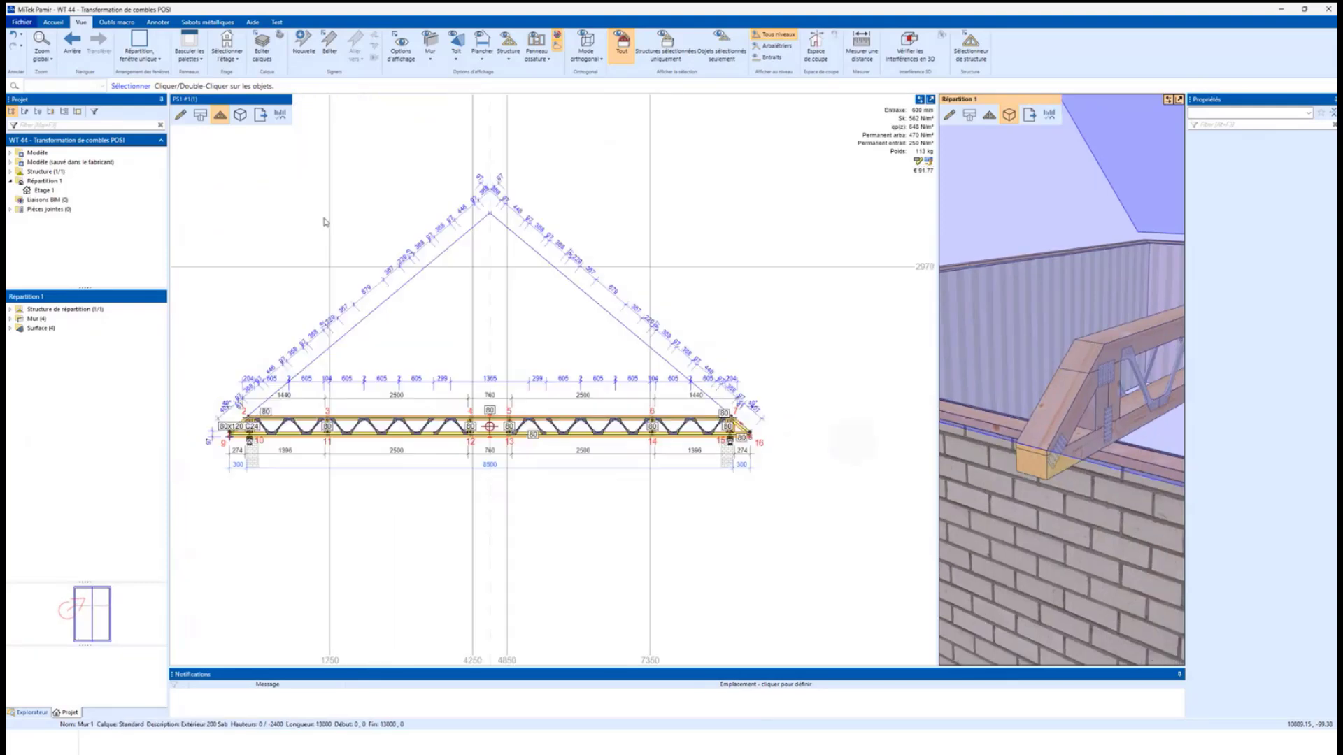
- Draw symmetrical 36 x 247 mm C24 primary members on timber layer -1, from the roof ridge down the slope to the beam's end
double_click(246, 193)
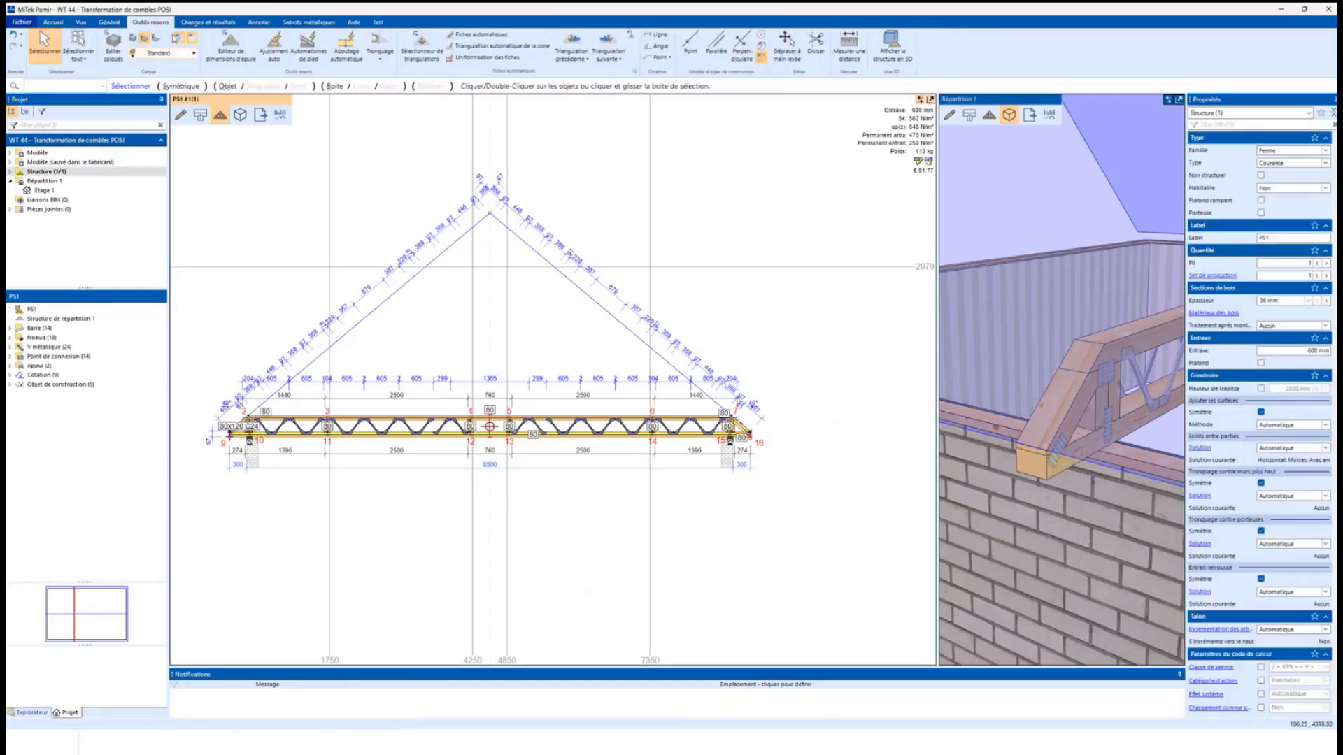
left_click(105, 23)
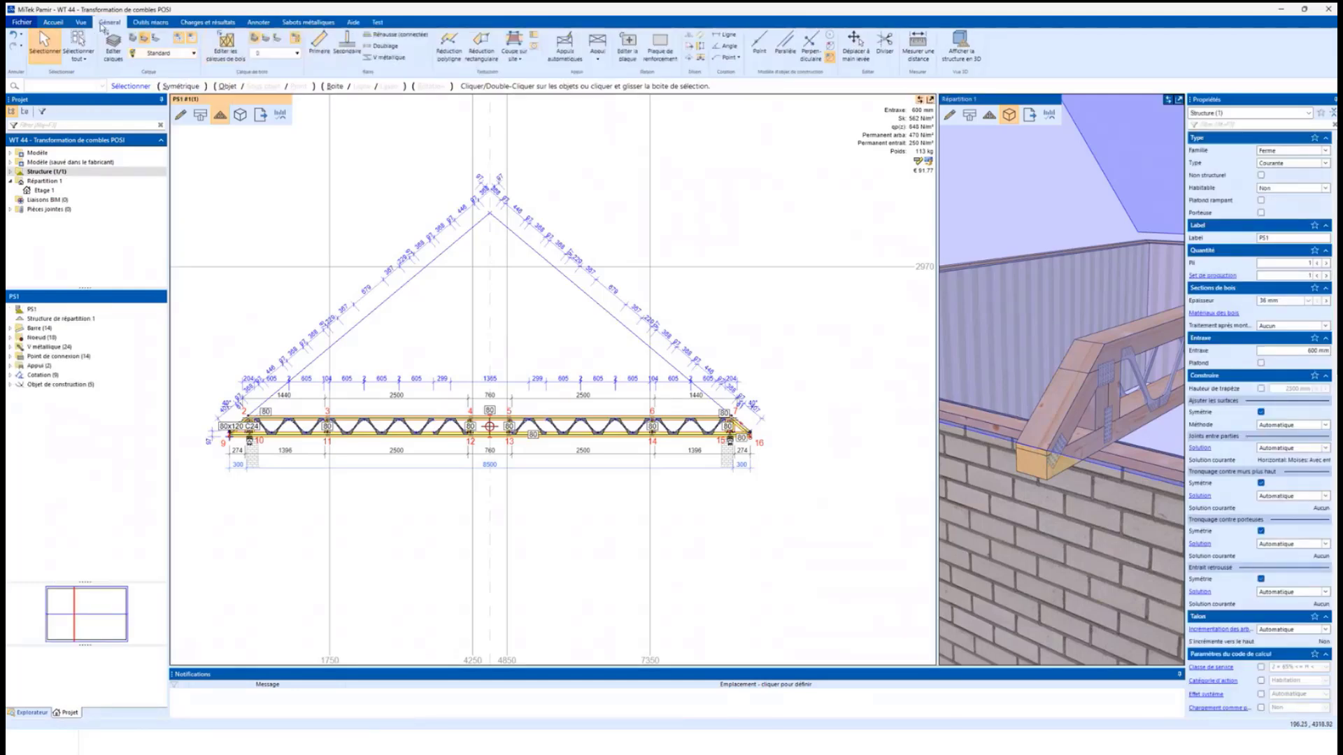
left_click(319, 44)
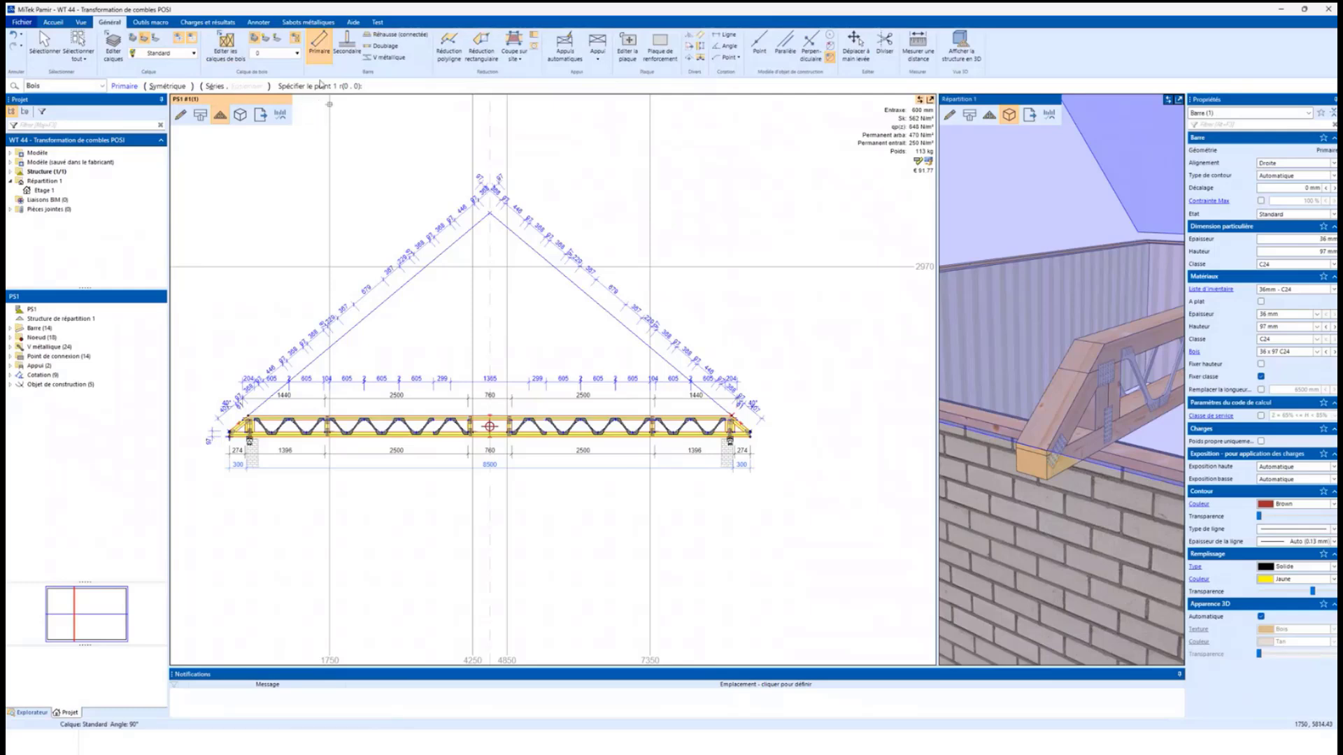
left_click(278, 53)
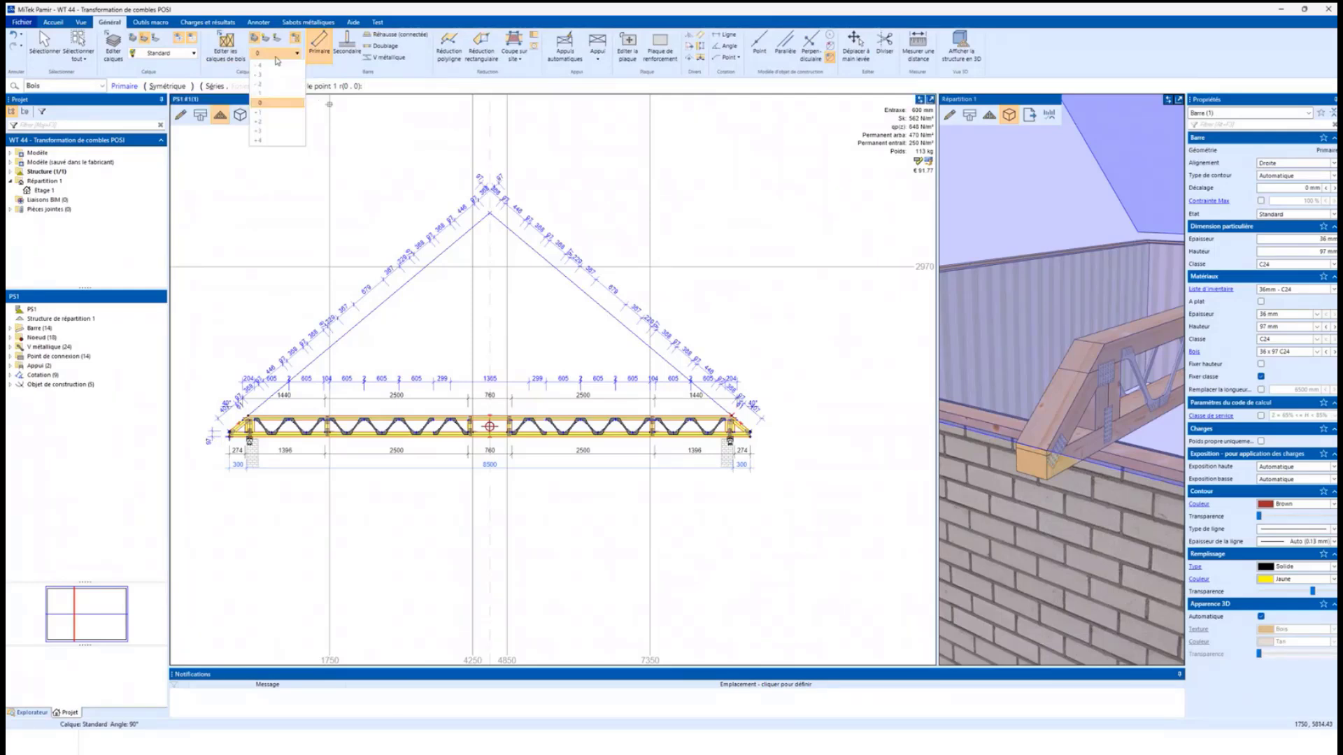
left_click(259, 93)
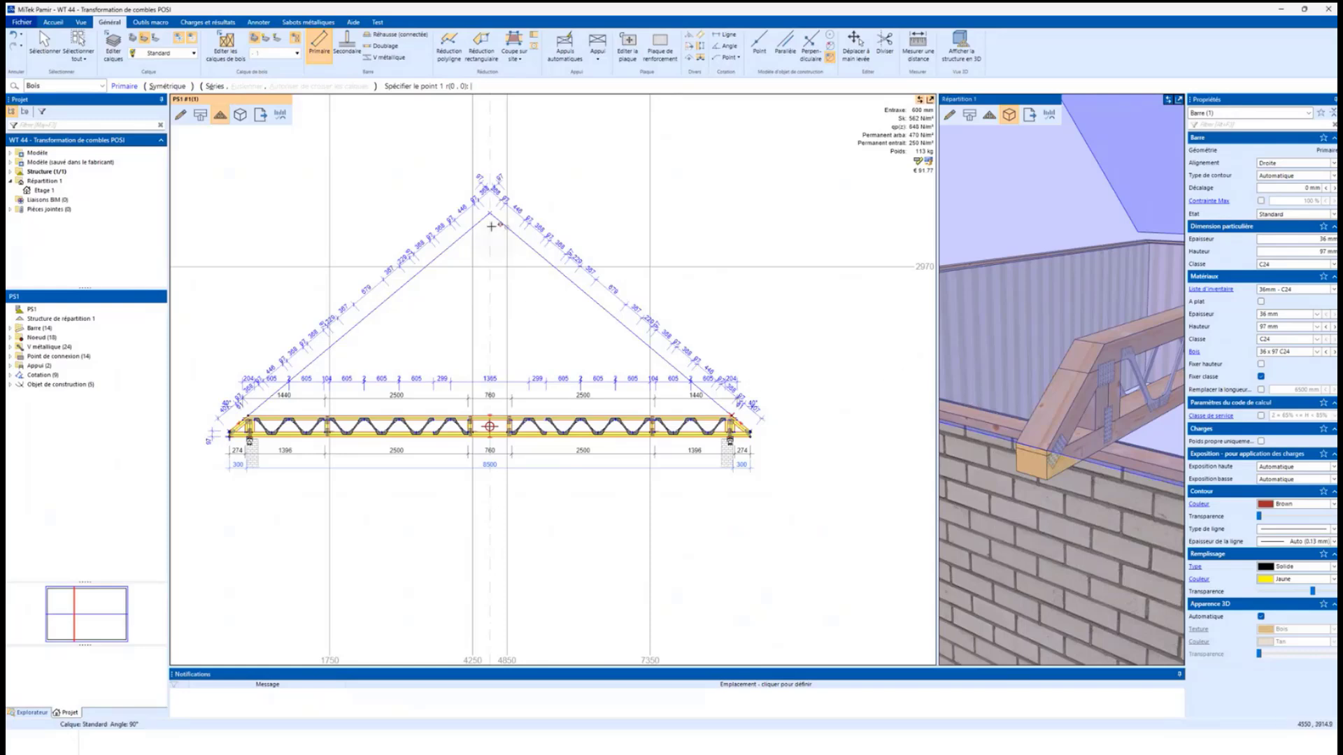
left_click(1318, 327)
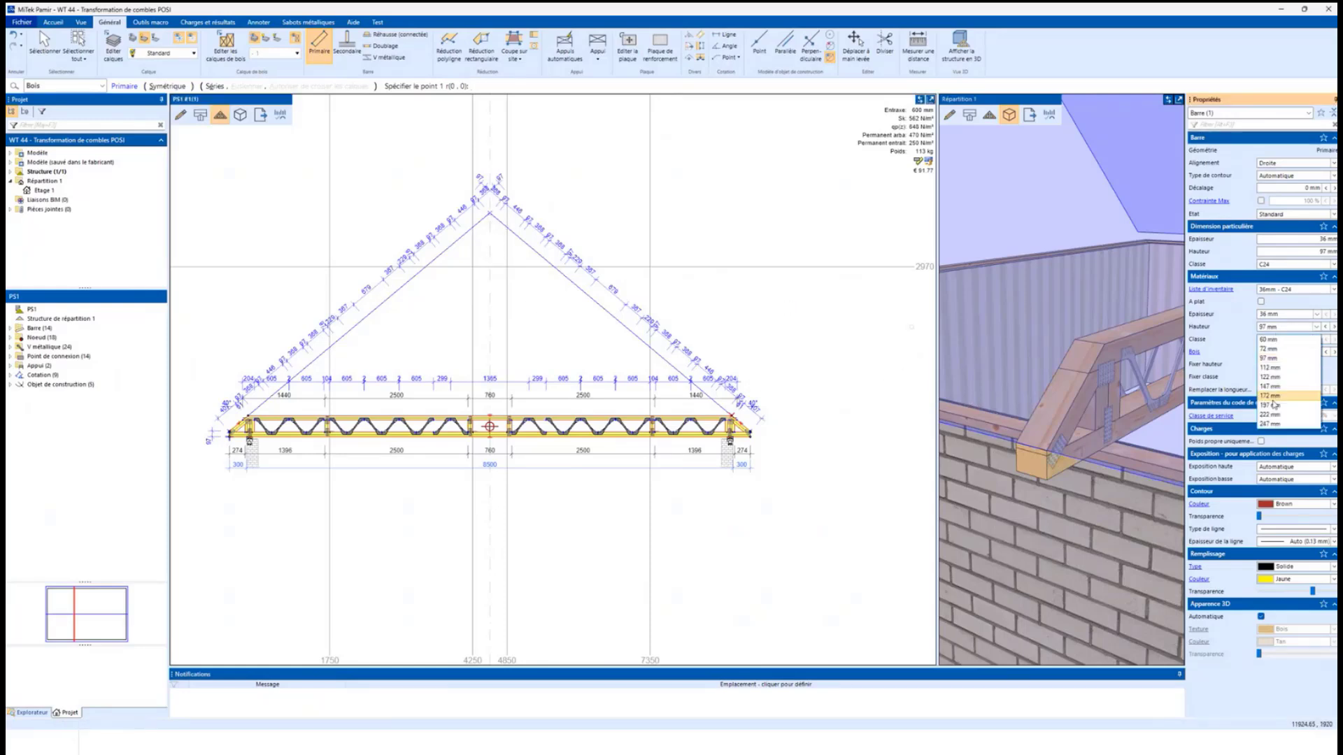
left_click(1267, 425)
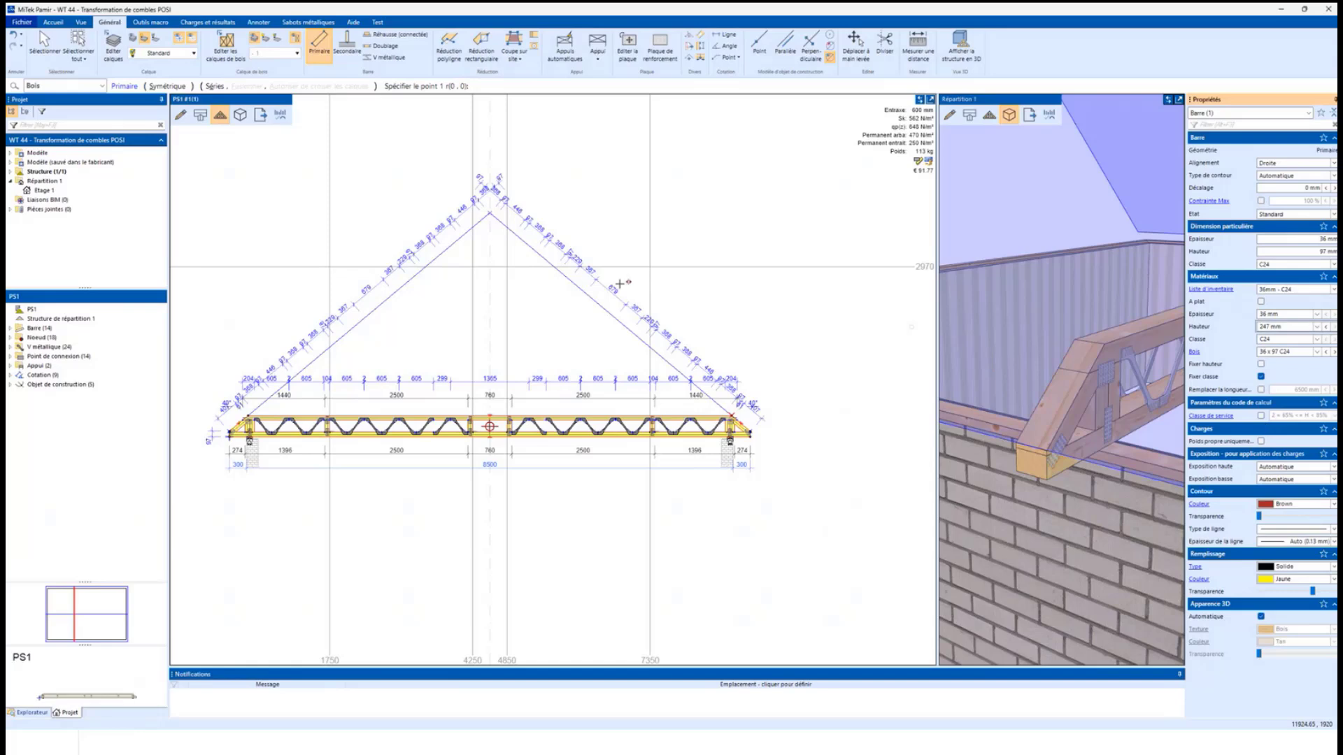
left_click(490, 223)
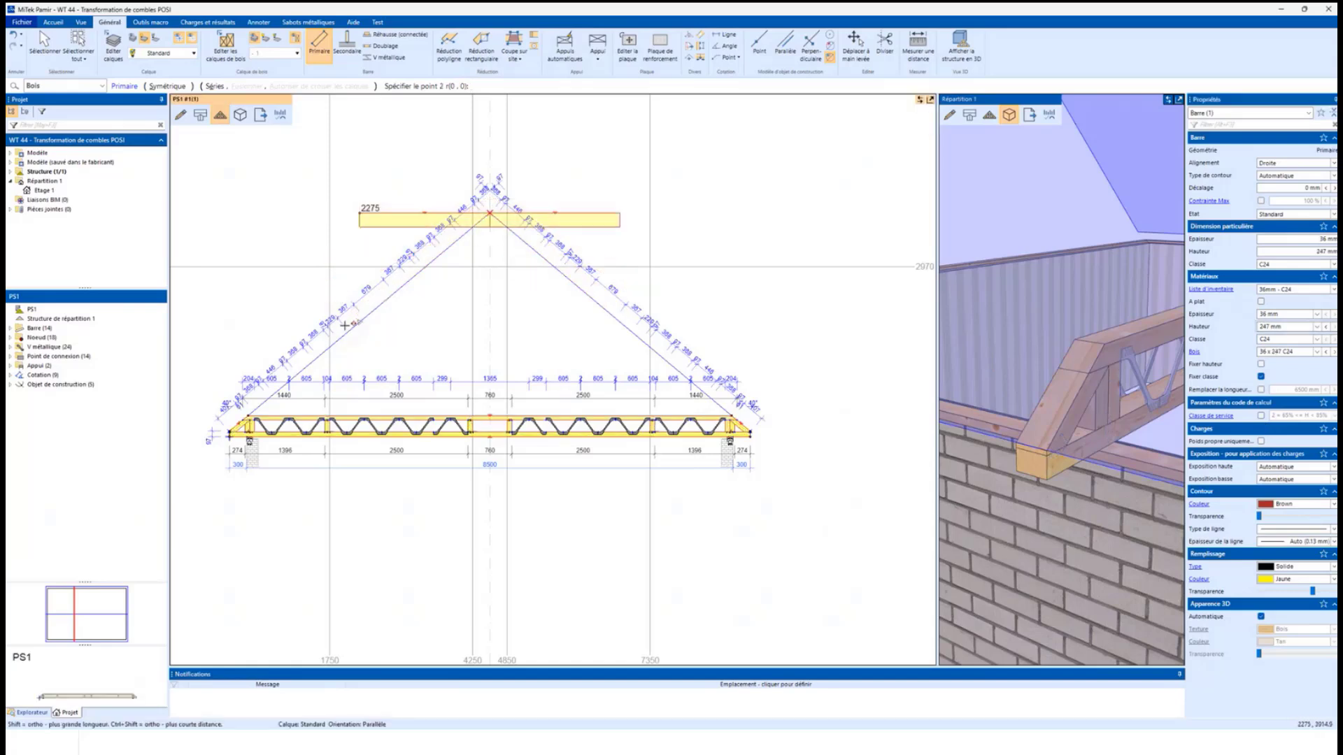
scroll(239, 437, "up", 5)
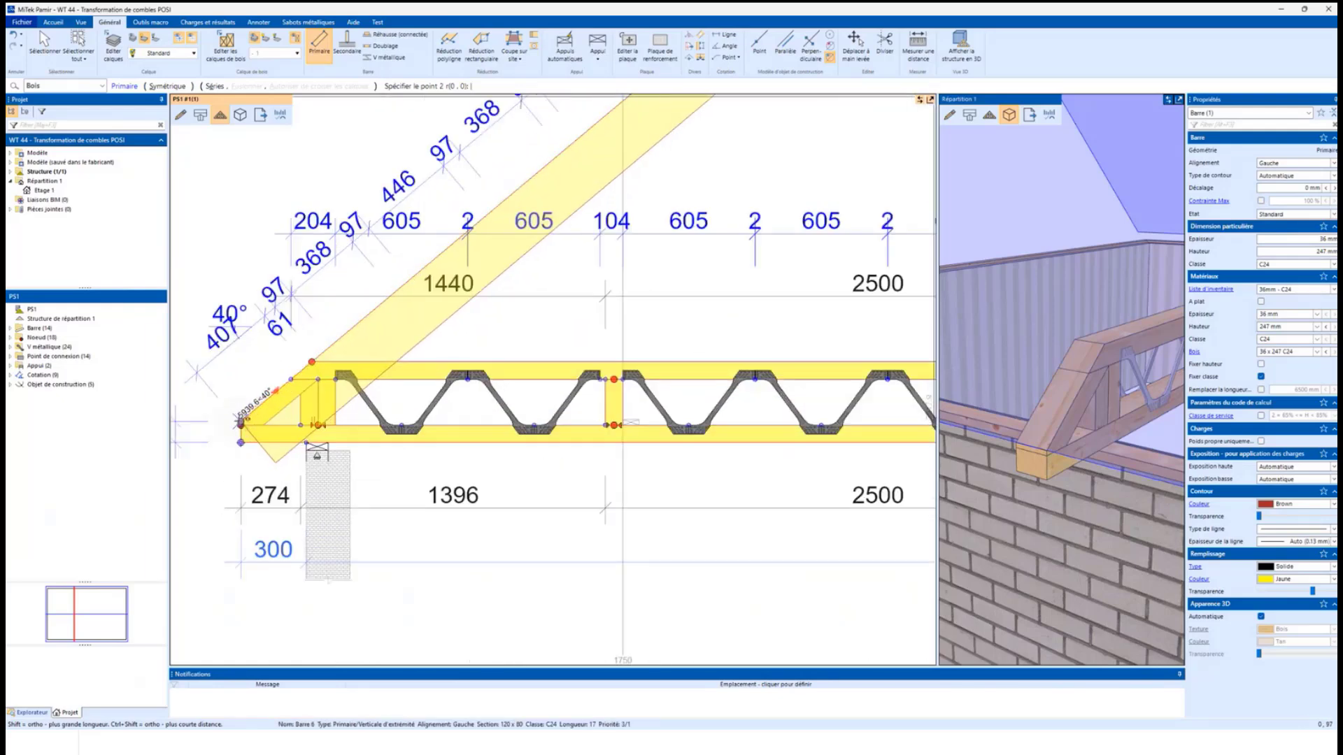
left_click(241, 423)
key("Escape")
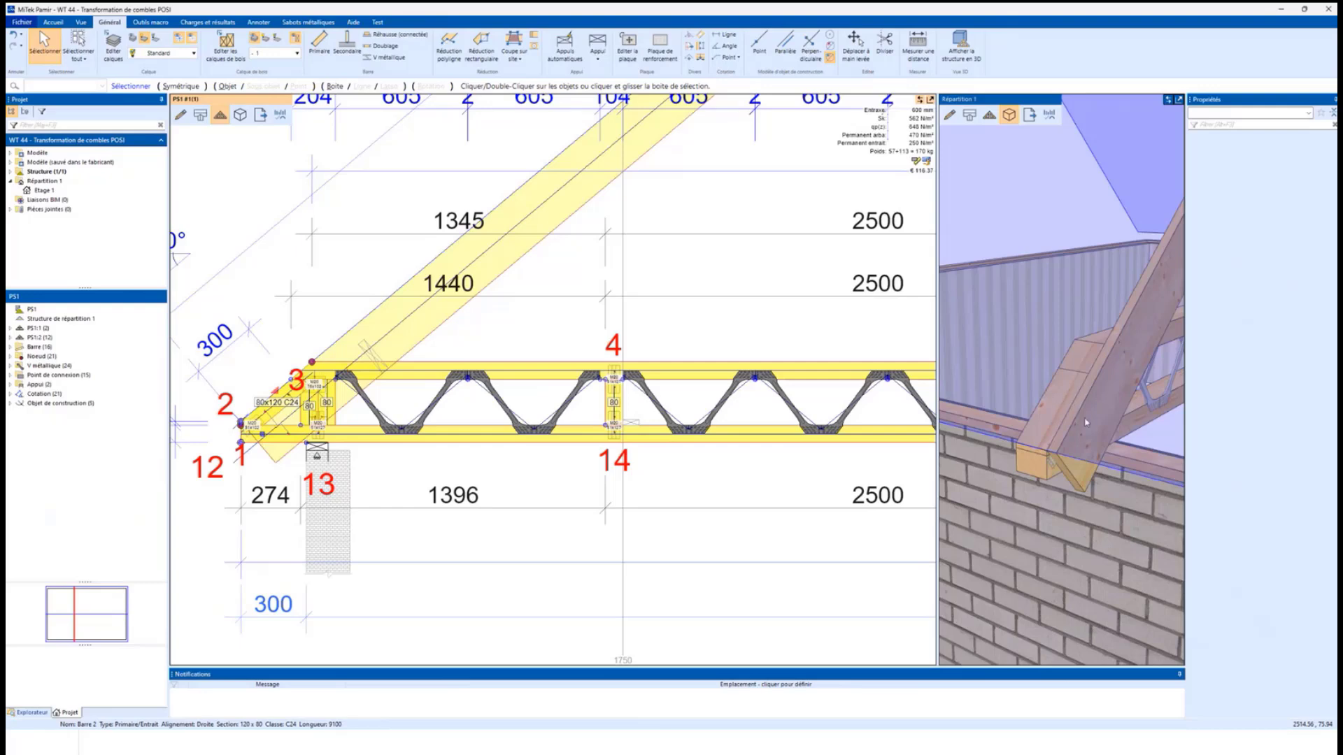
- Examine the rafter foot beside the beam in the 3D view and display only timber layer -1 in the elevation
left_click(1086, 422)
middle_click_drag(1086, 422, 1136, 384)
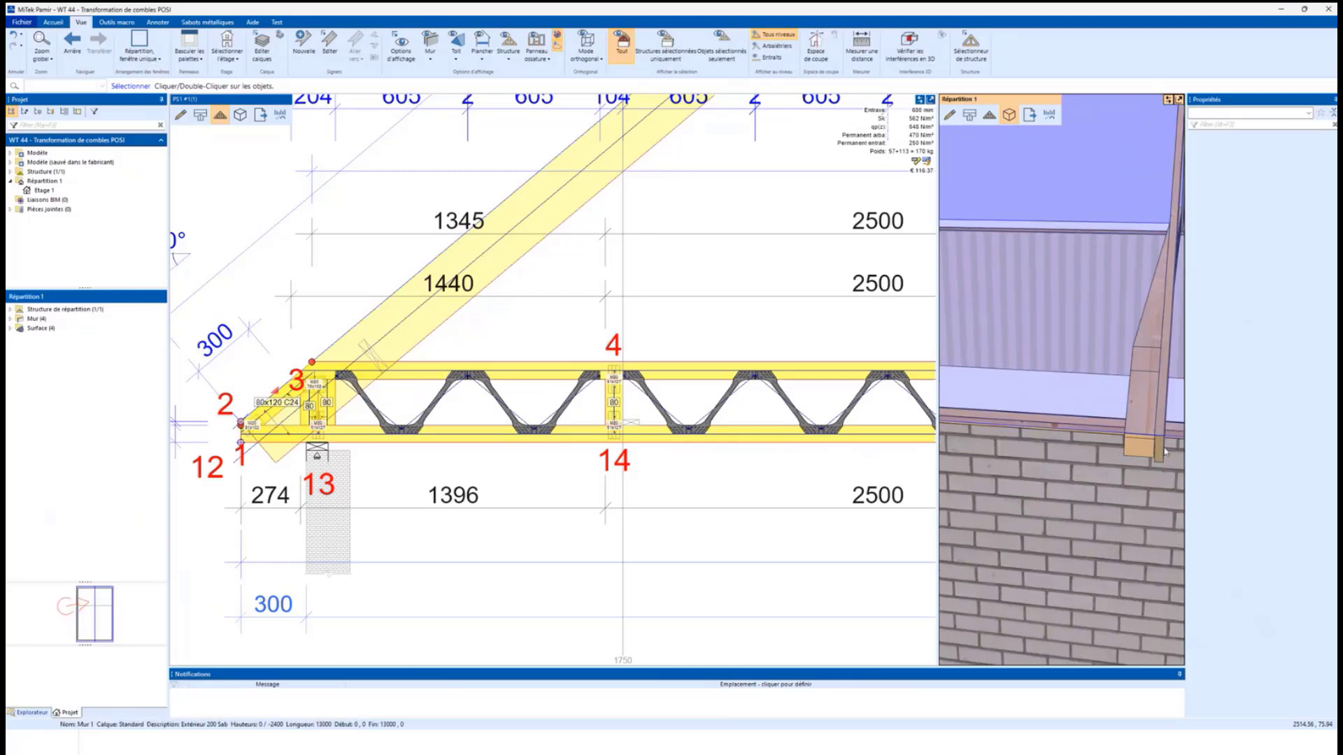
middle_click_drag(1108, 449, 1099, 447)
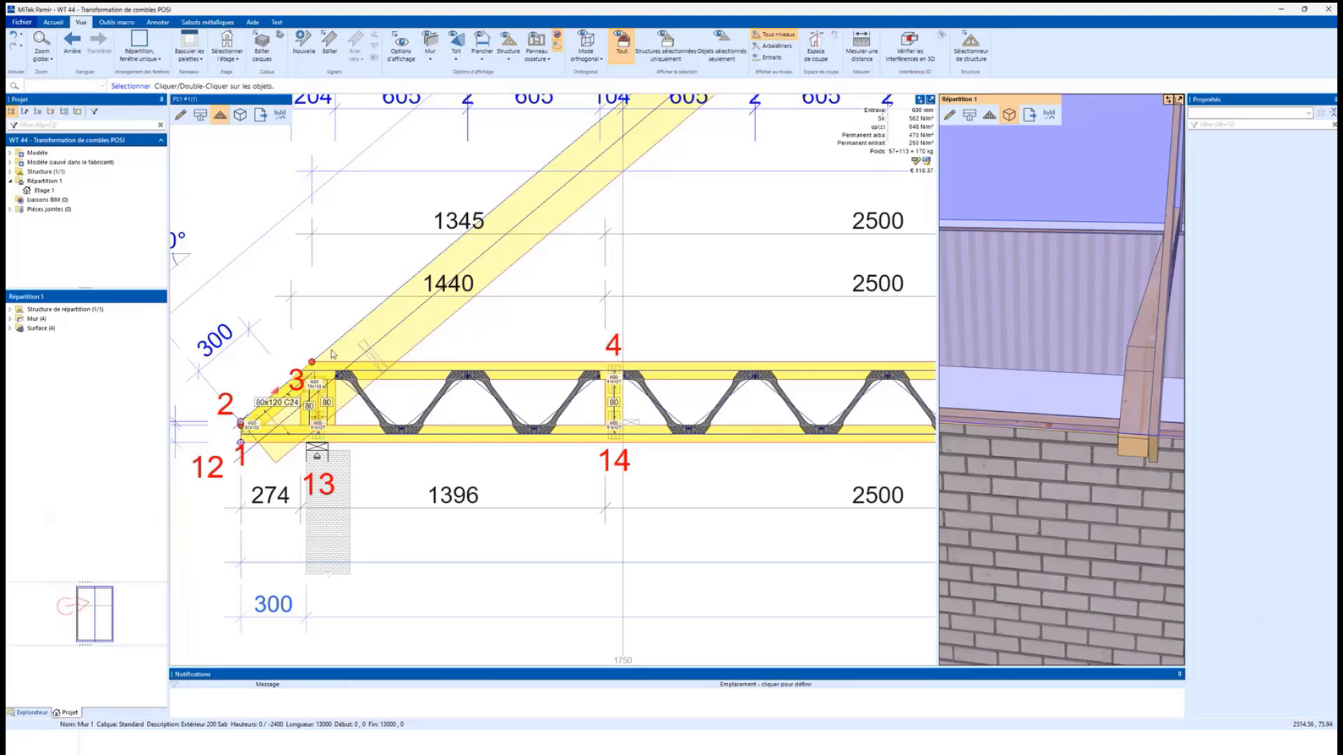
left_click(261, 179)
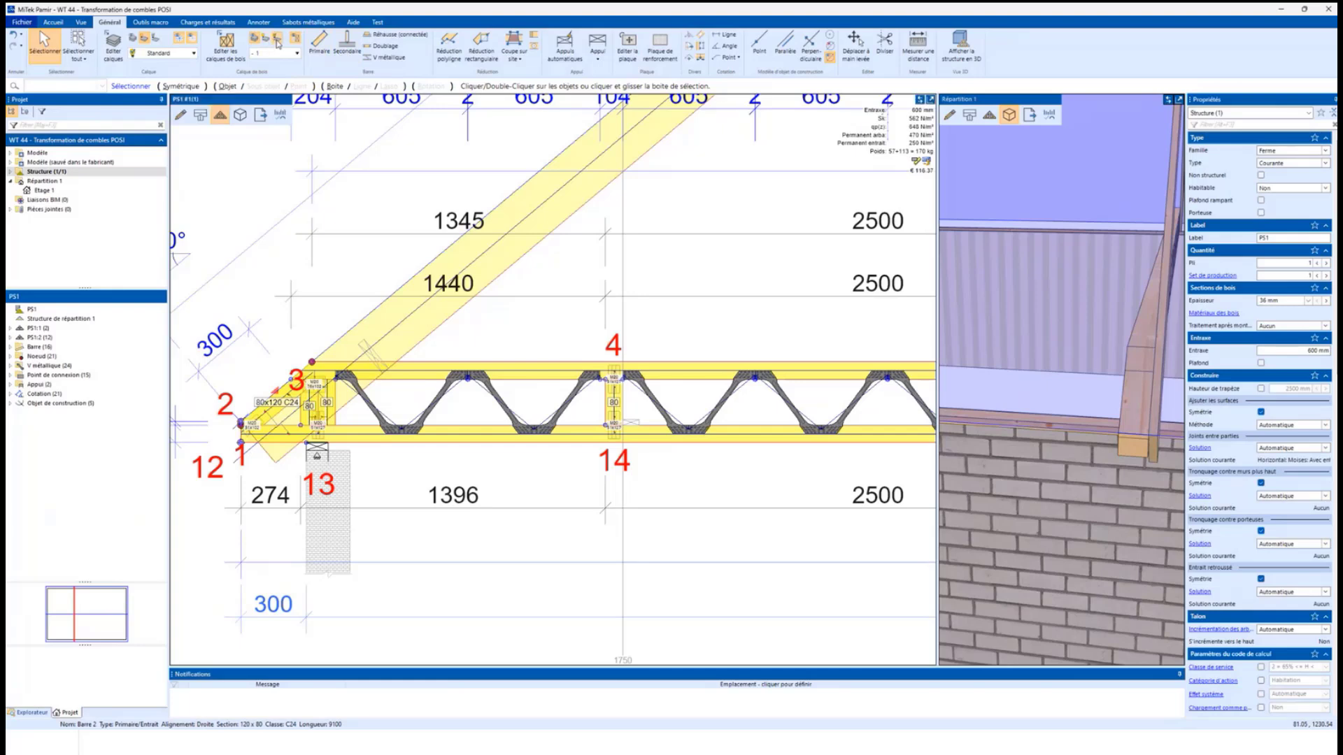
left_click(294, 53)
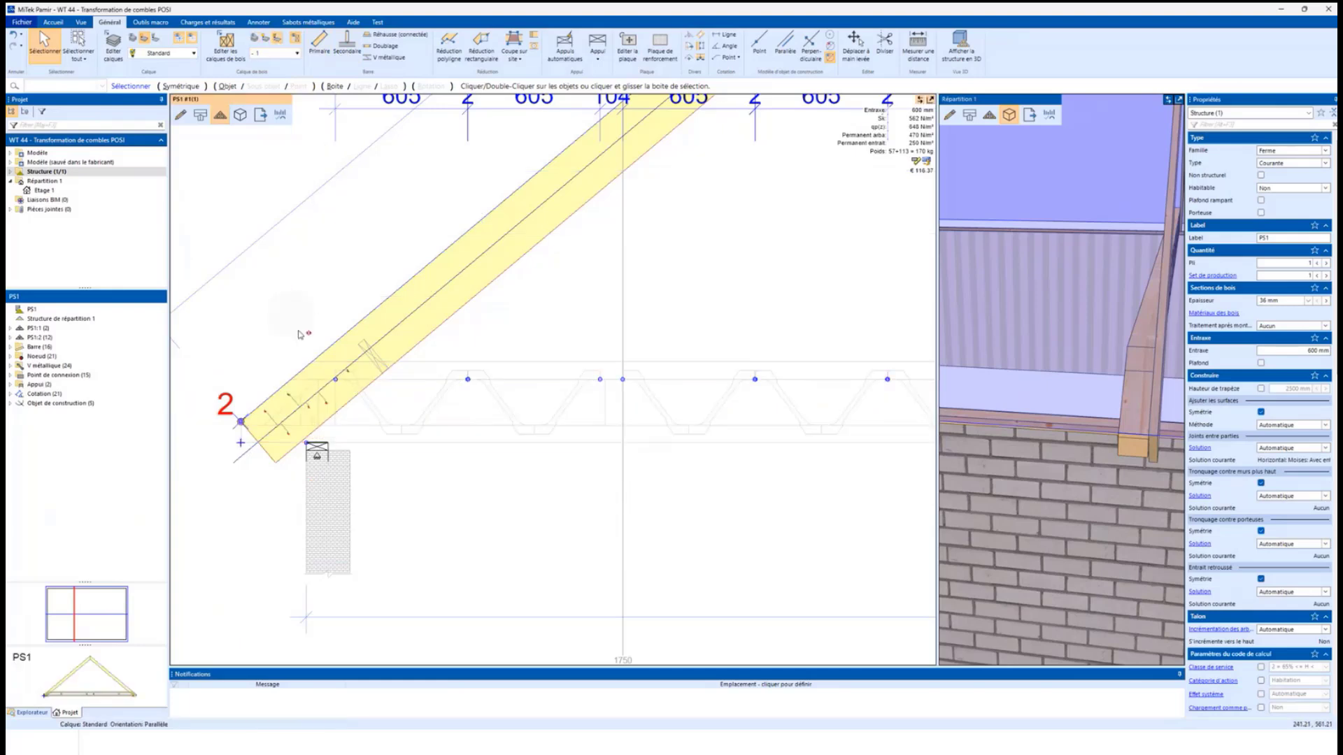
scroll(303, 332, "down", 3)
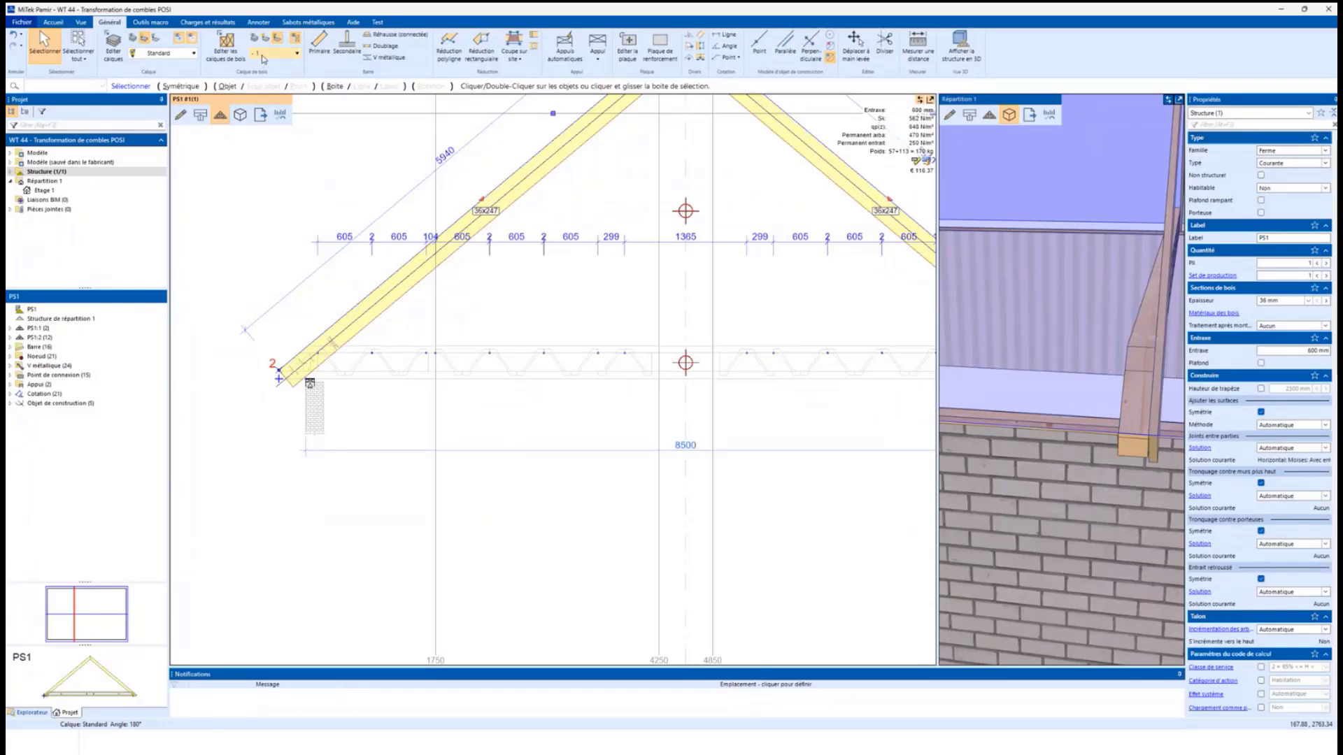
- Trim the rafter foot with an Aplomb first cut and a Horizontal second cut at a parallel distance of 97 mm
scroll(284, 410, "up", 4)
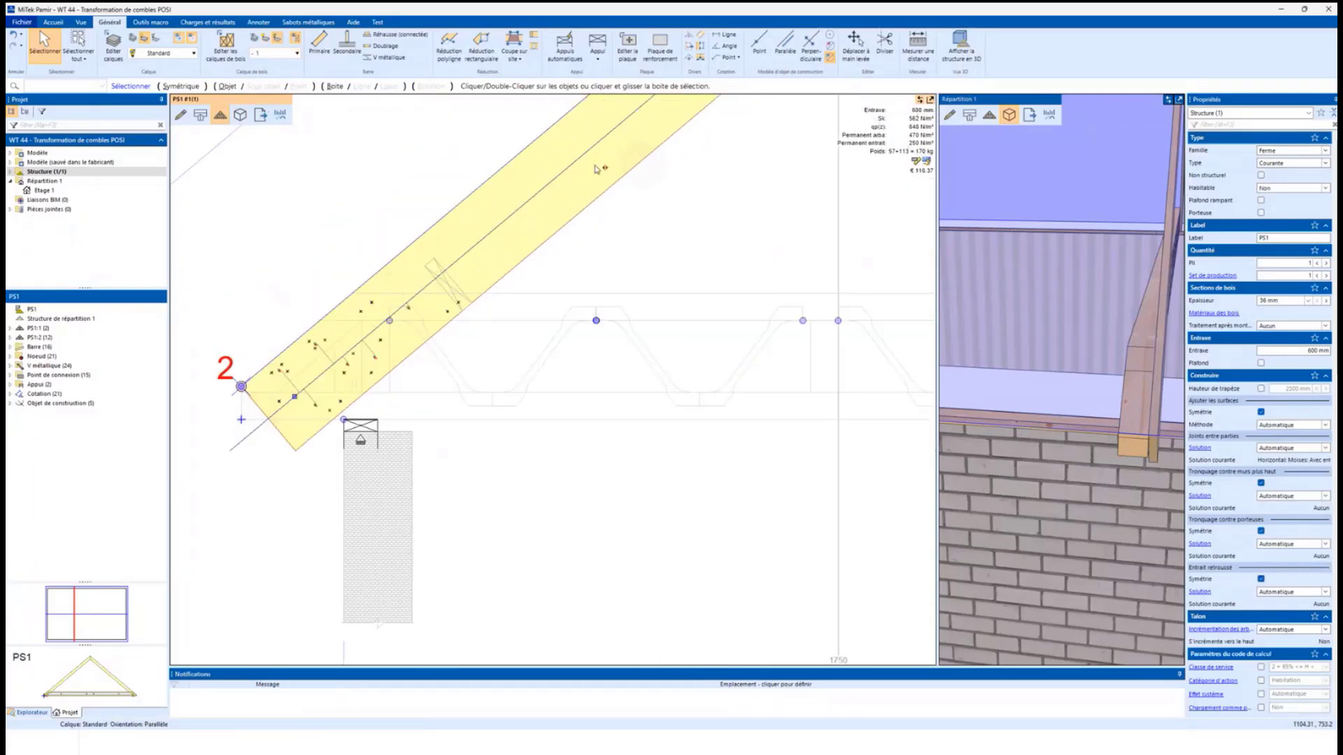
scroll(263, 324, "down", 2)
scroll(305, 381, "up", 2)
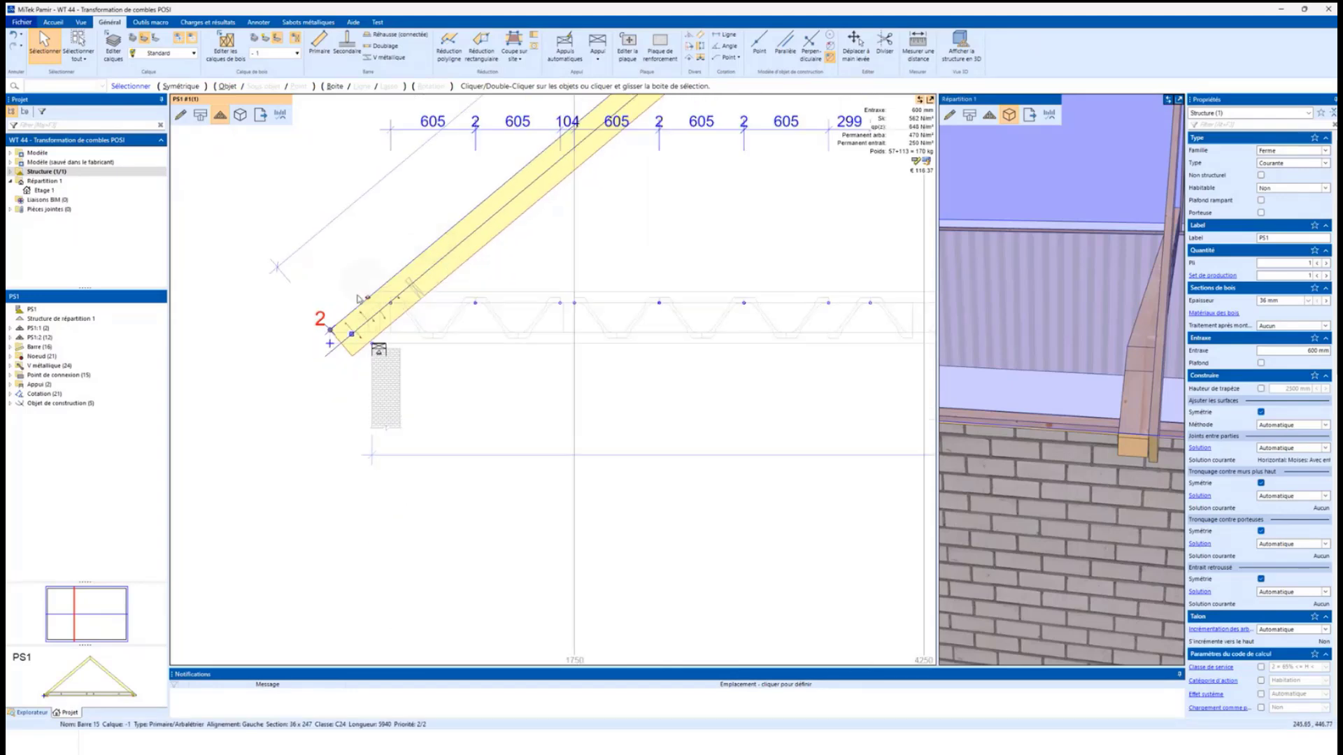
left_click(306, 382)
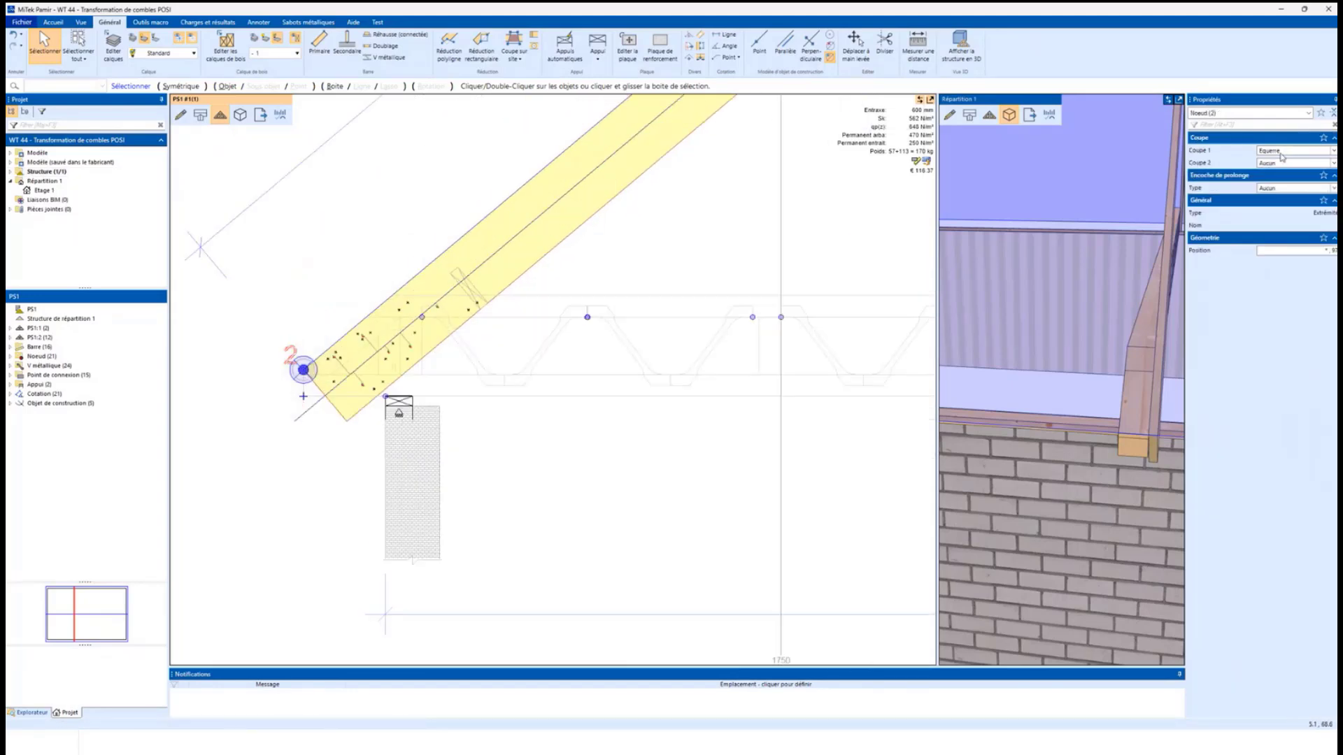
left_click(1282, 151)
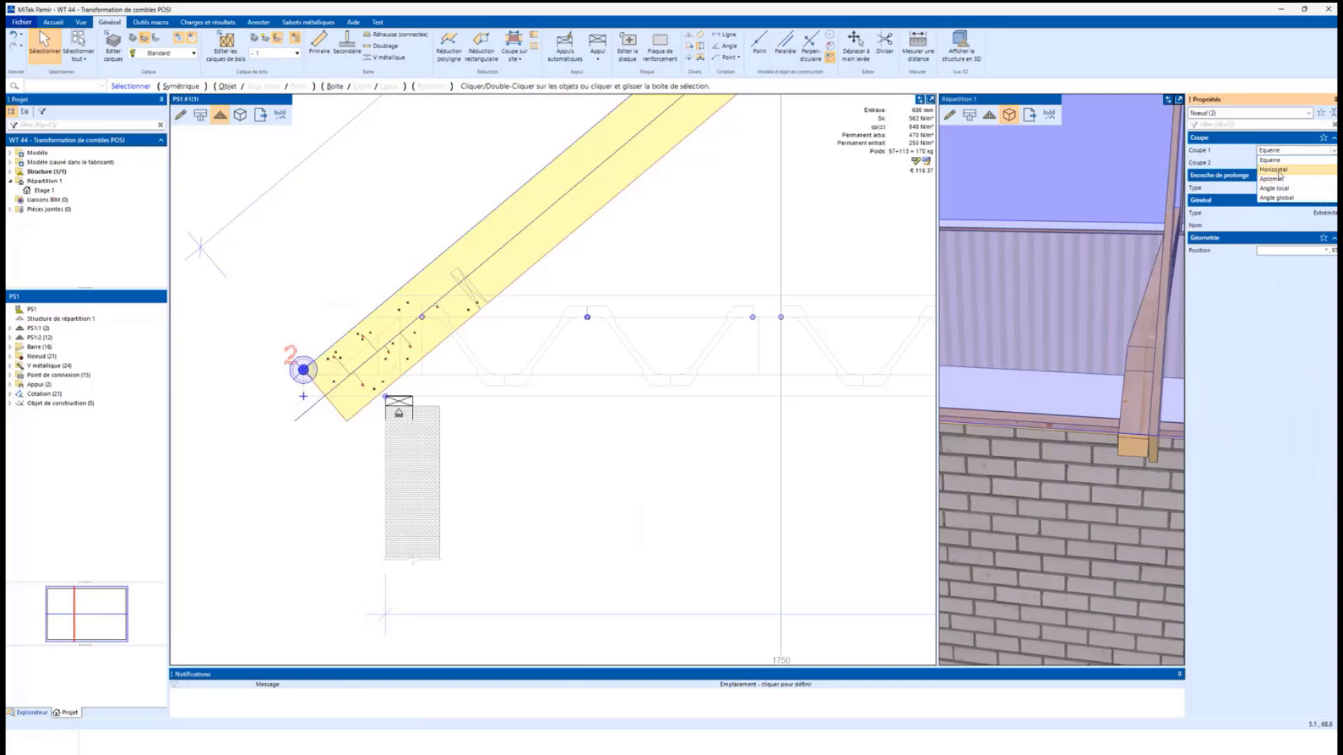
left_click(1273, 179)
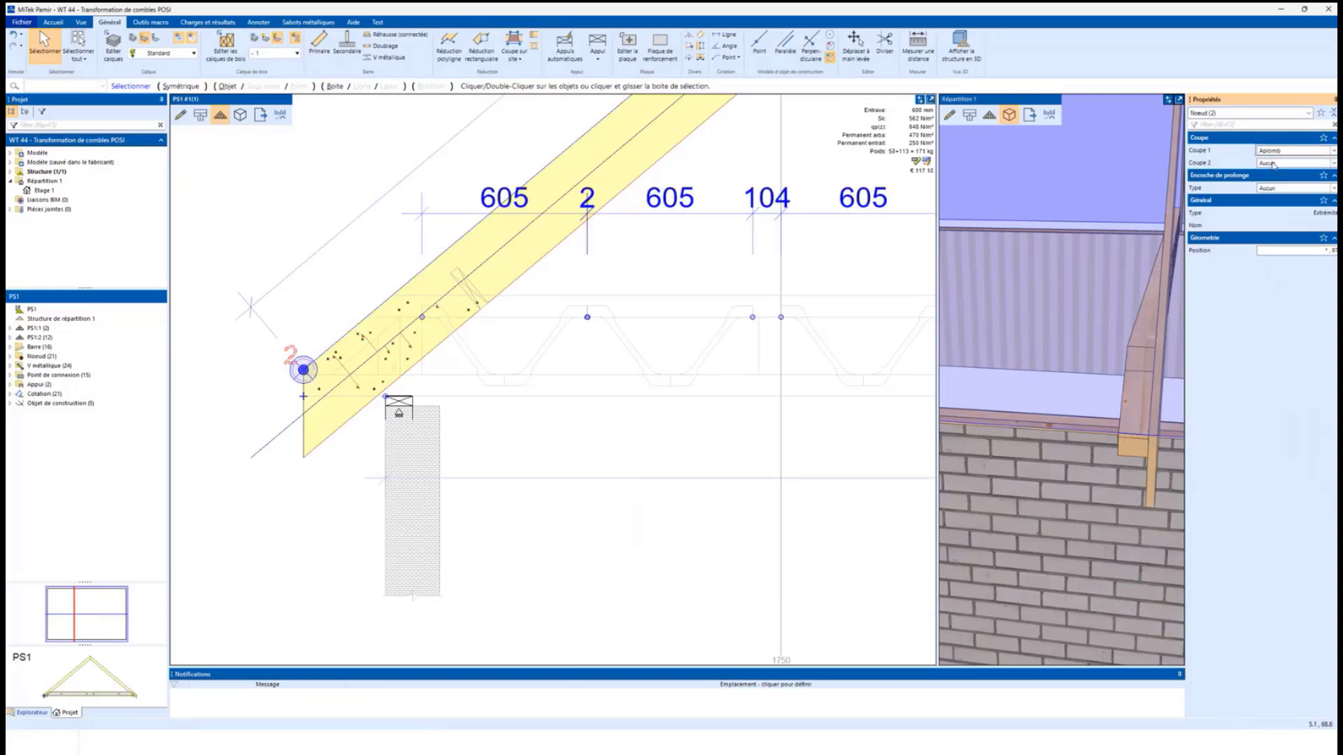
left_click(1272, 163)
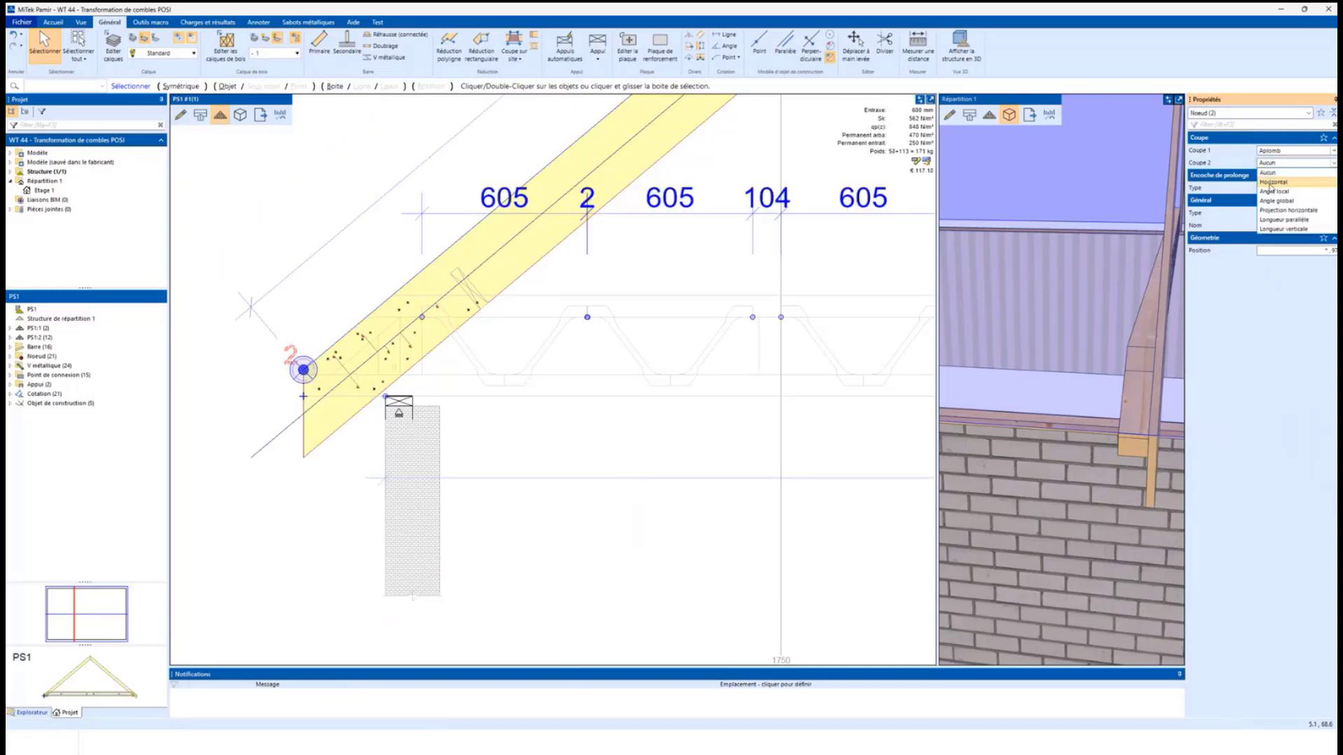
left_click(1271, 182)
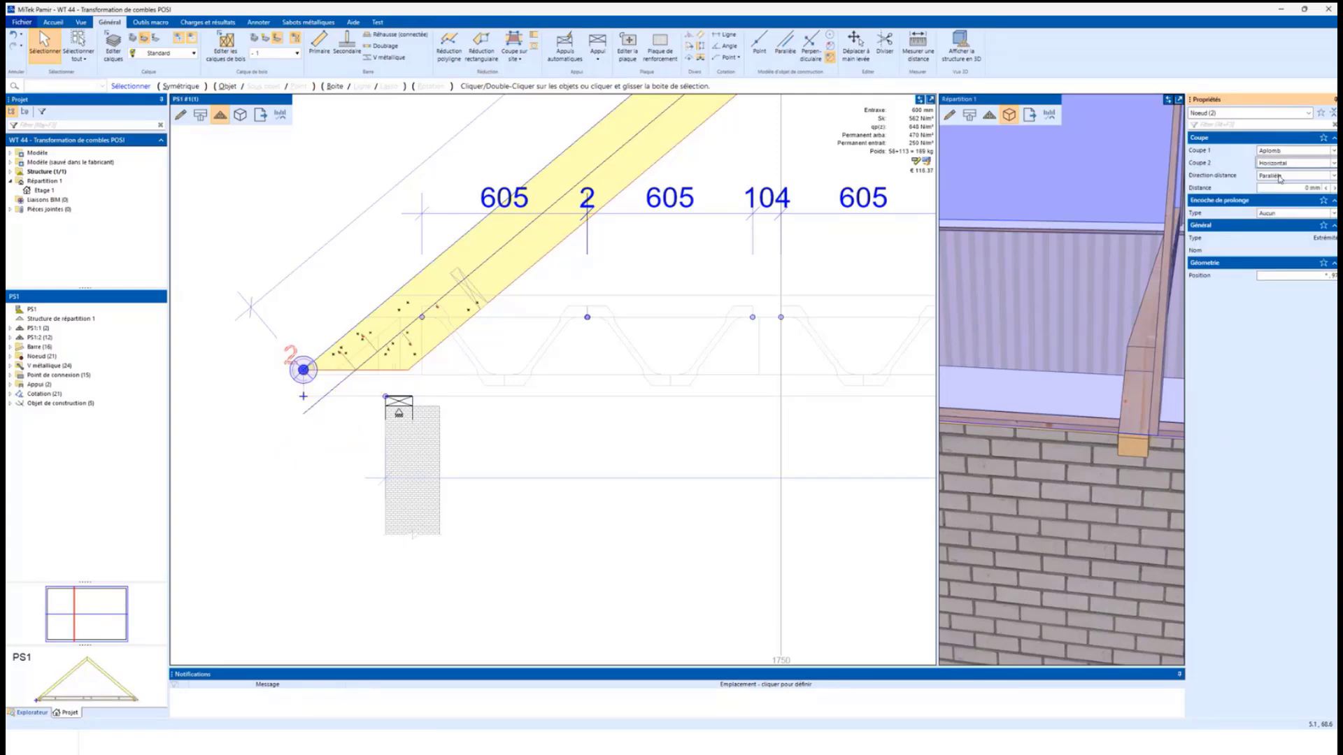
left_click(1276, 188)
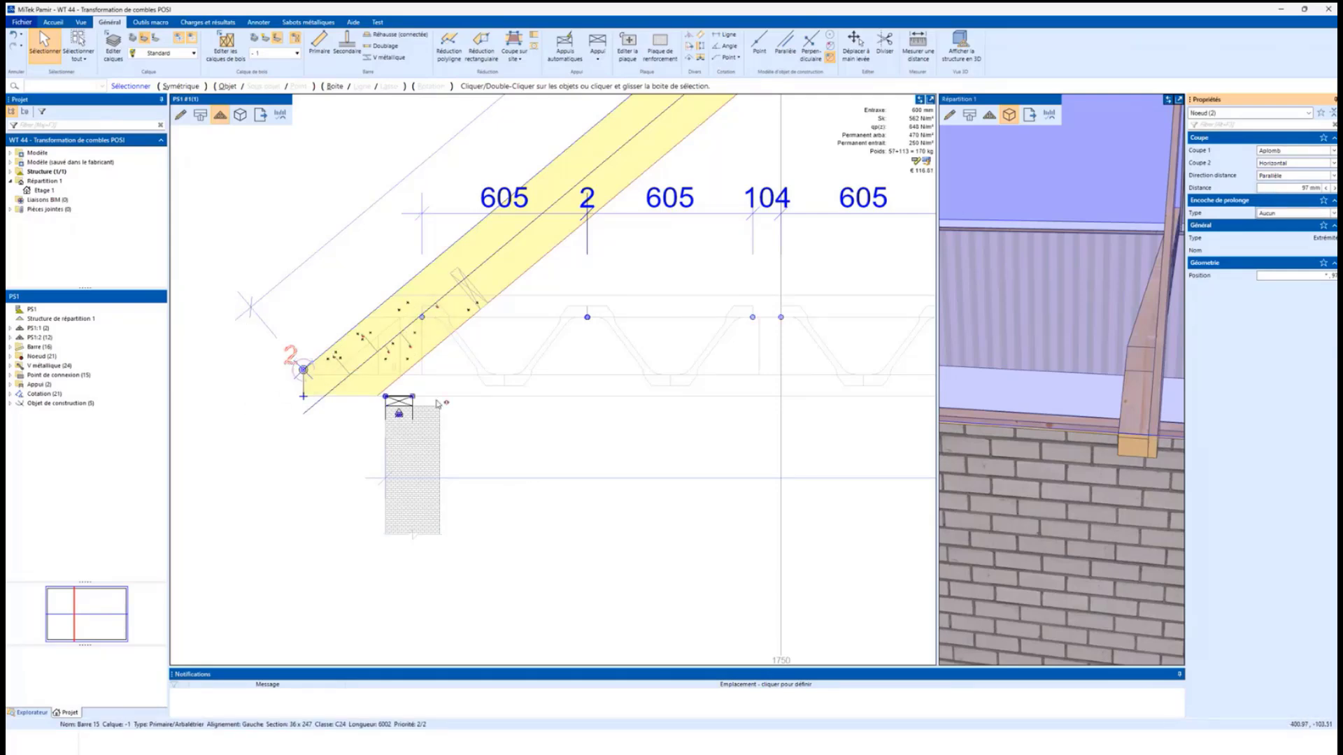
left_click(276, 356)
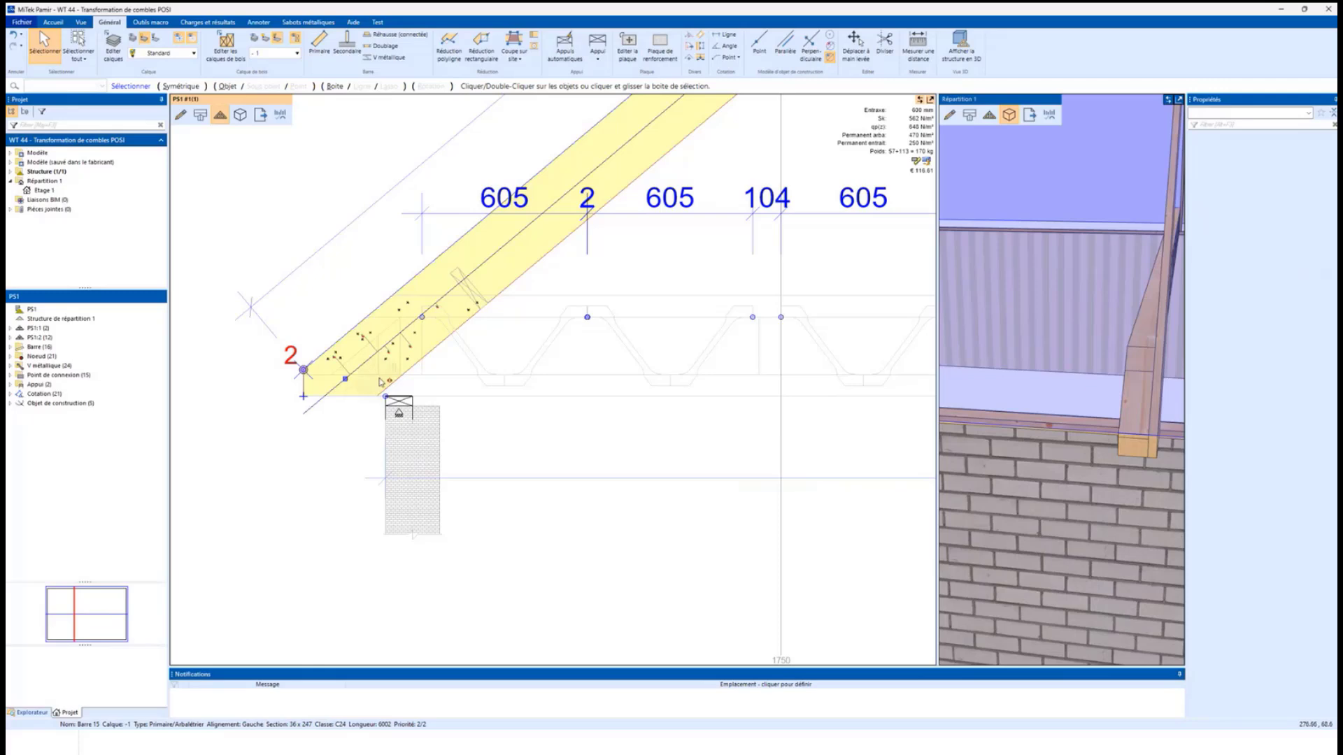
- Deactivate the connection of the connector plate joining the two rafters at the ridge
scroll(402, 358, "down", 2)
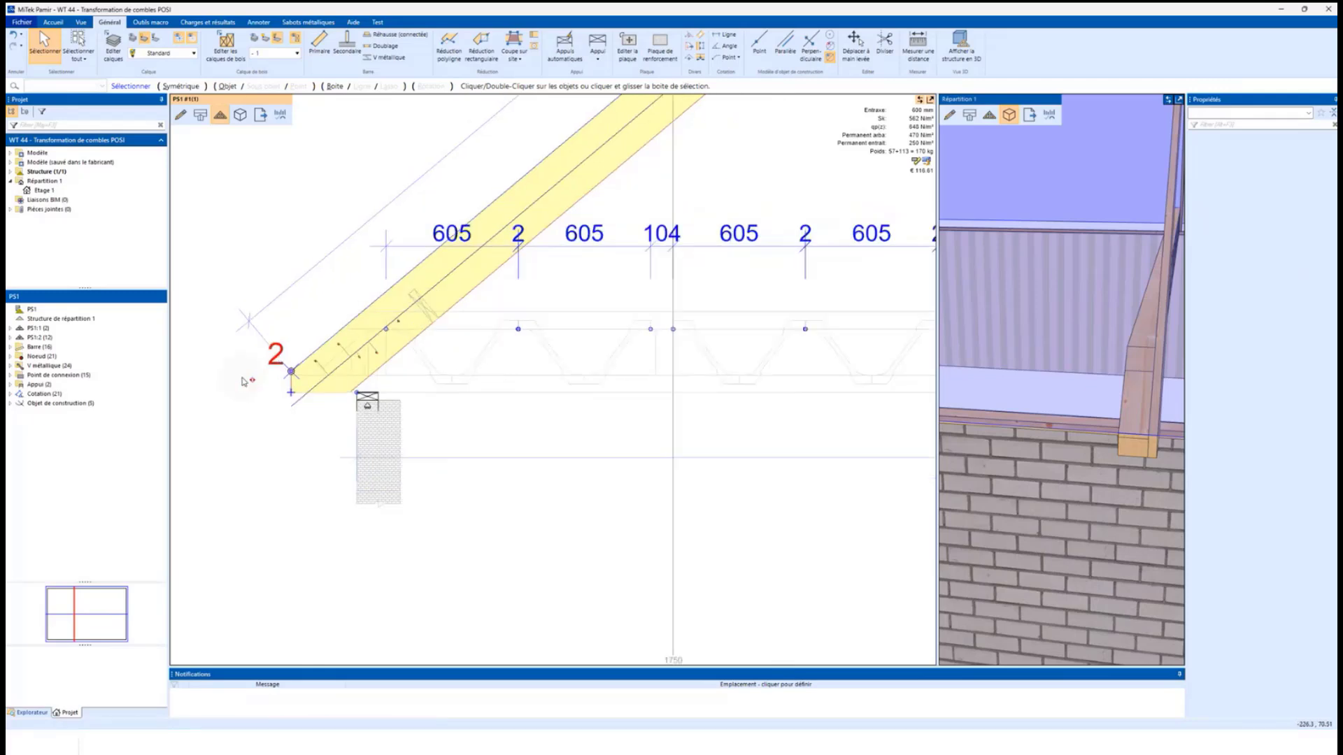
middle_click_drag(394, 355, 309, 431)
scroll(348, 397, "down", 1)
scroll(309, 432, "down", 4)
middle_click_drag(440, 328, 469, 314)
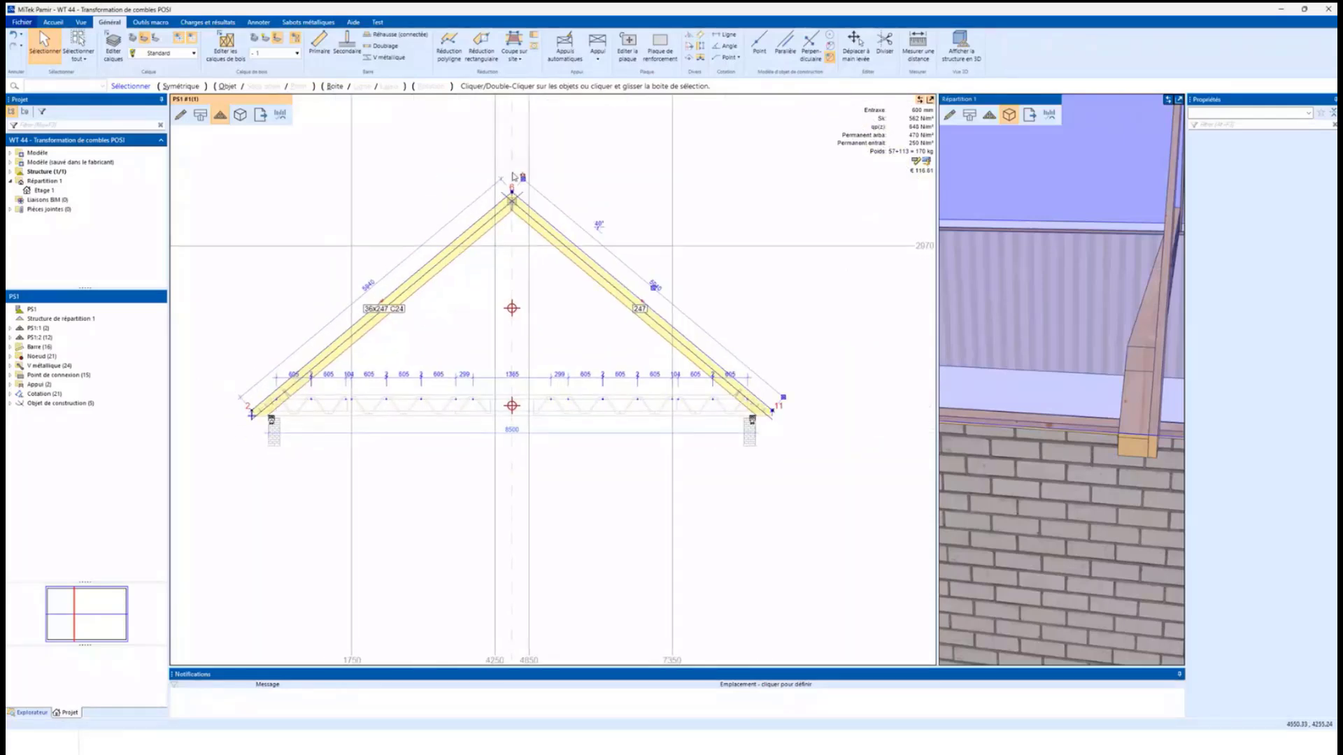
scroll(538, 238, "up", 3)
right_click(535, 239)
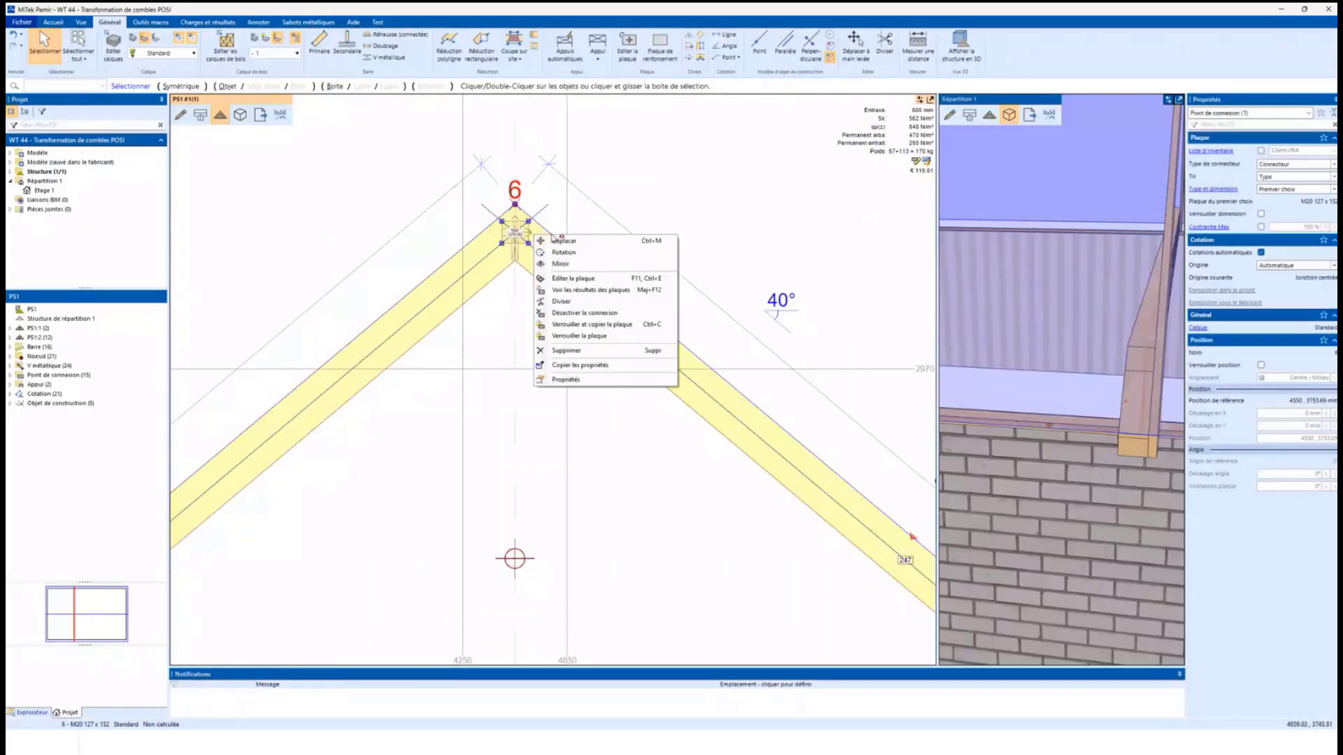
left_click(580, 314)
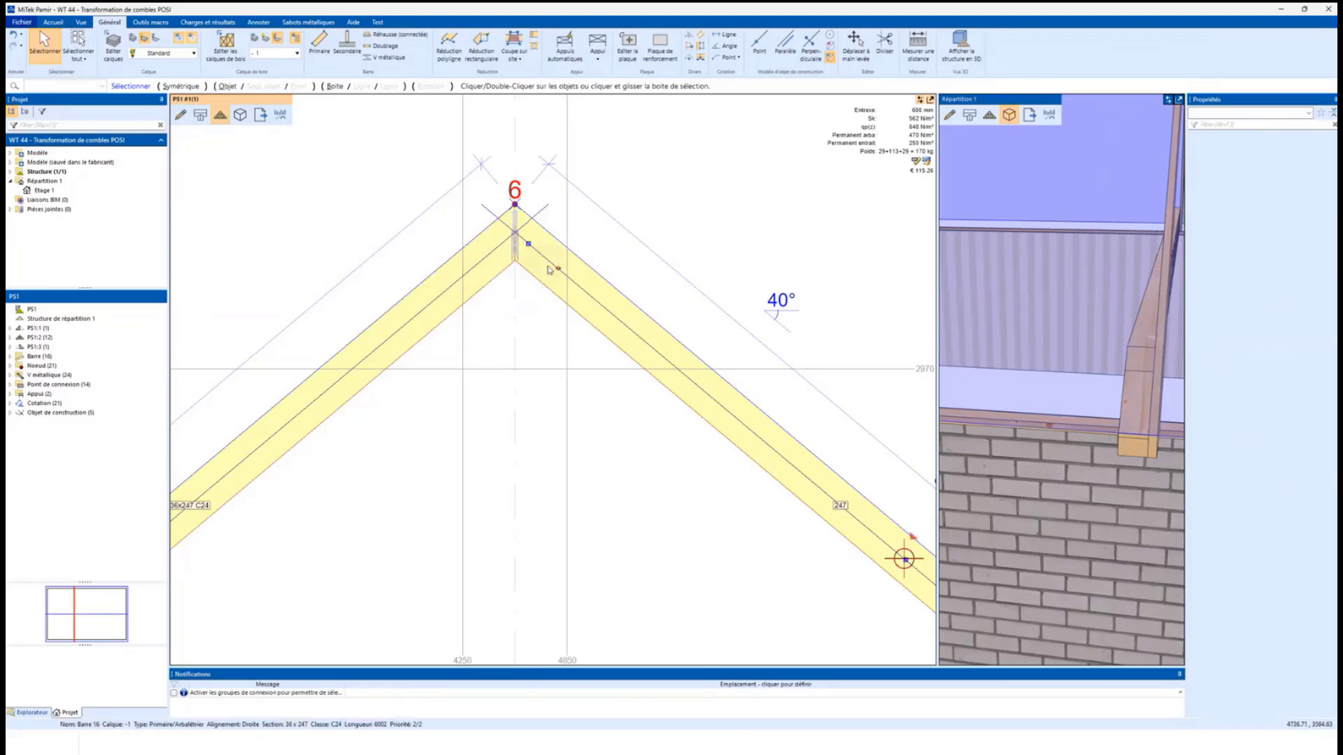
- Draw a horizontal 36 x 147 mm C24 primary collar on timber layer -2 along the 2970 level, spanning between the two roof slopes
scroll(483, 286, "down", 5)
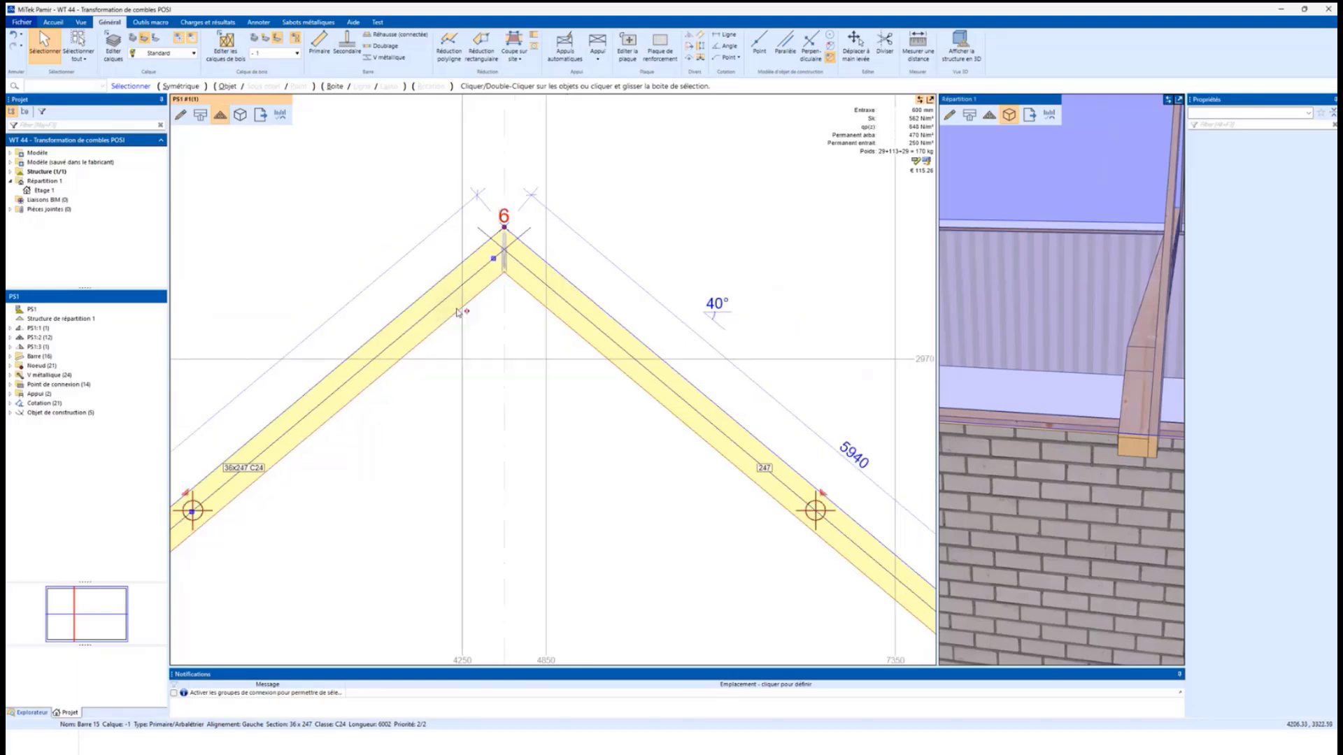
middle_click_drag(382, 538, 440, 507)
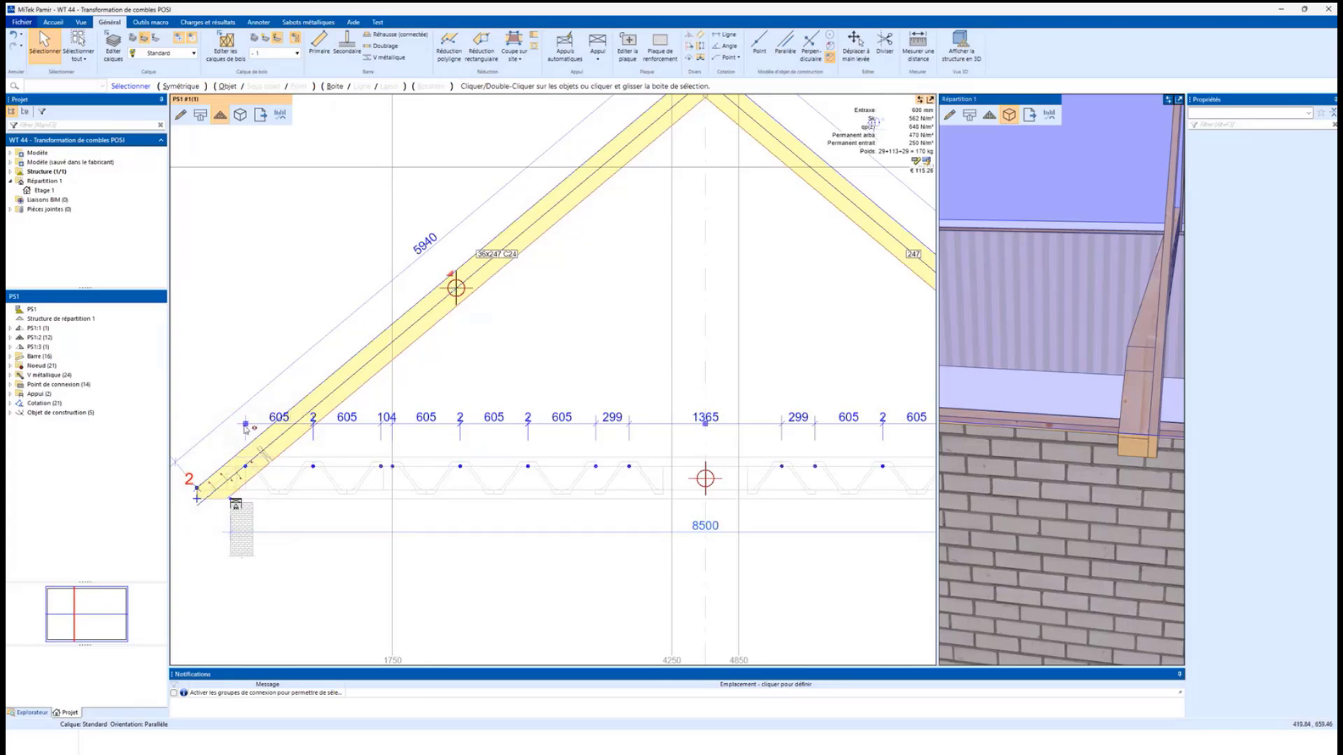
middle_click_drag(404, 420, 386, 423)
scroll(403, 414, "down", 2)
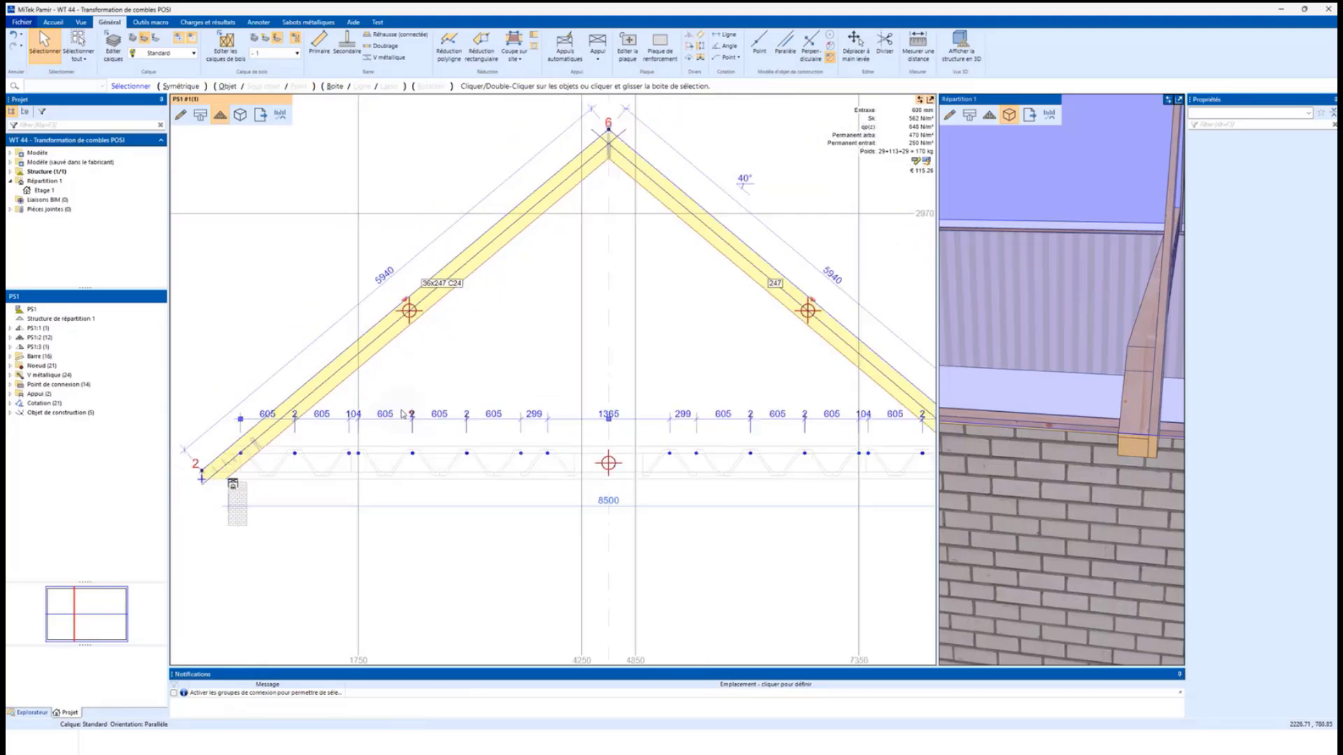
middle_click_drag(691, 371, 678, 372)
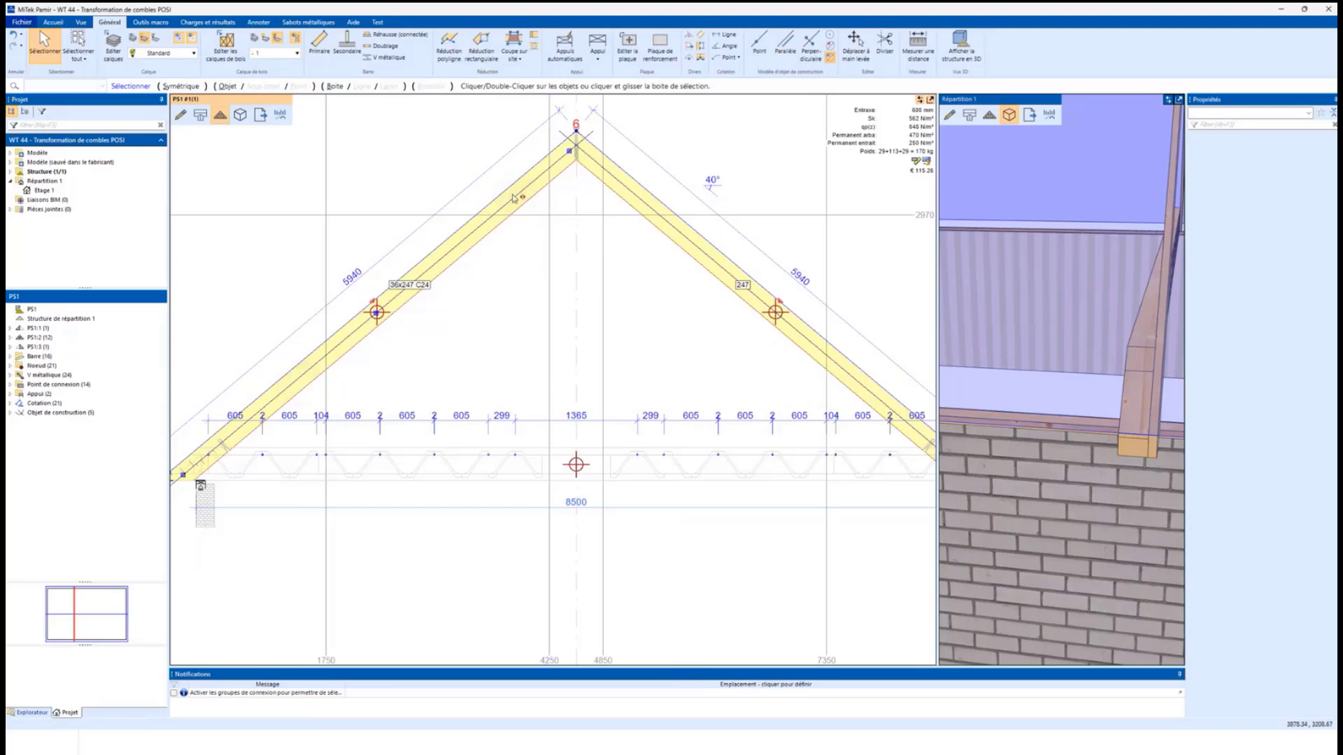
left_click(260, 54)
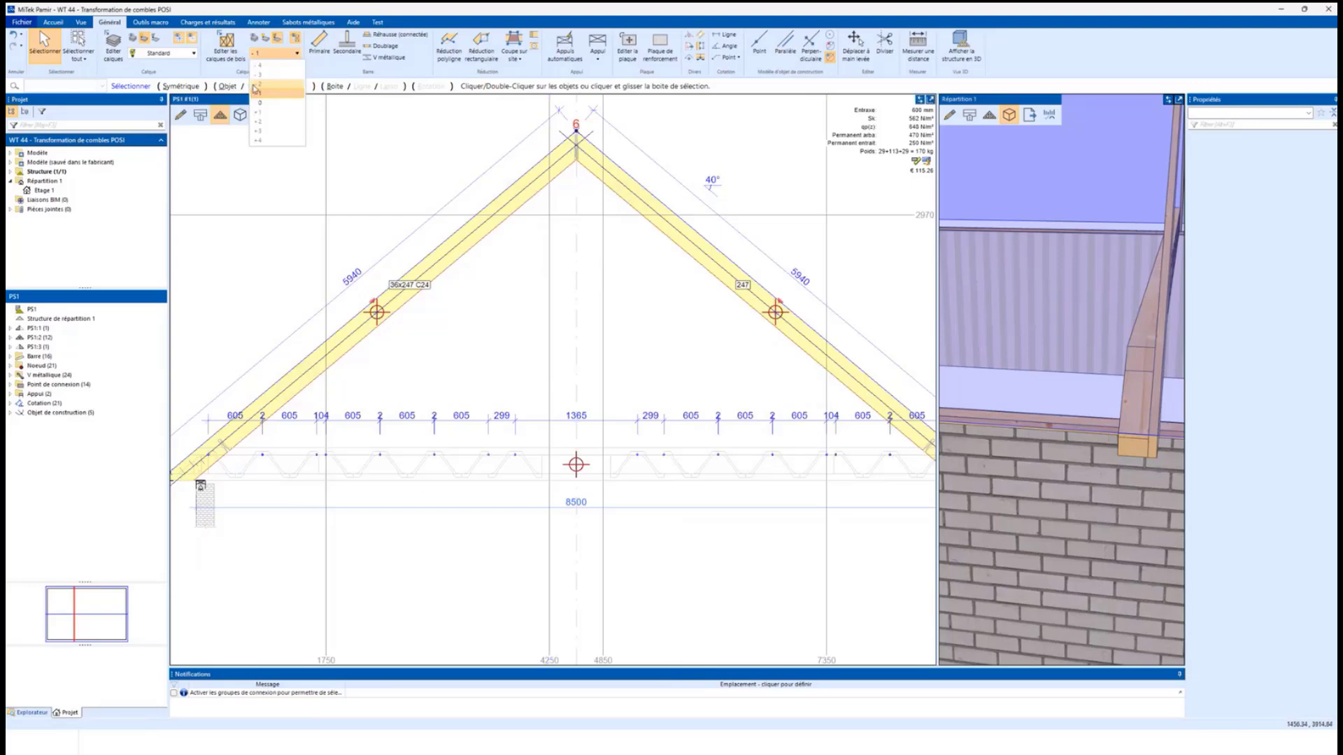
left_click(264, 84)
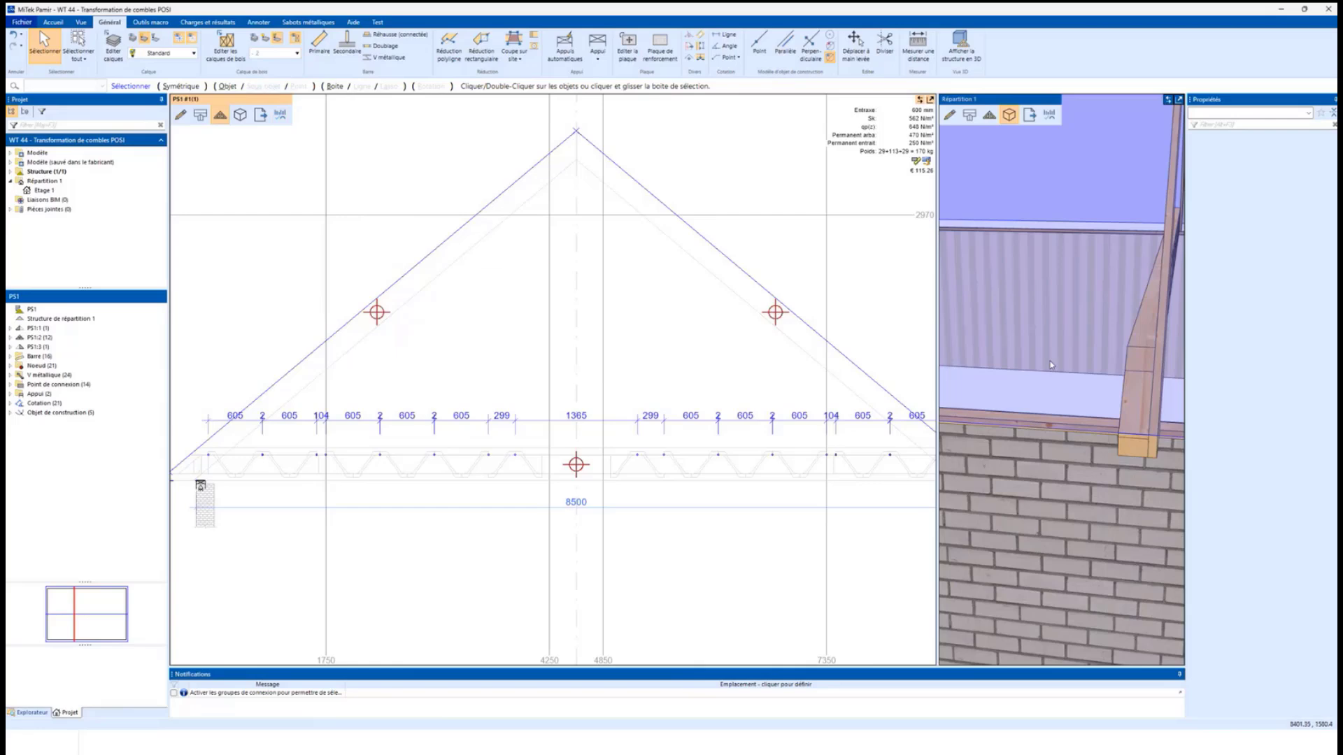
left_click(320, 43)
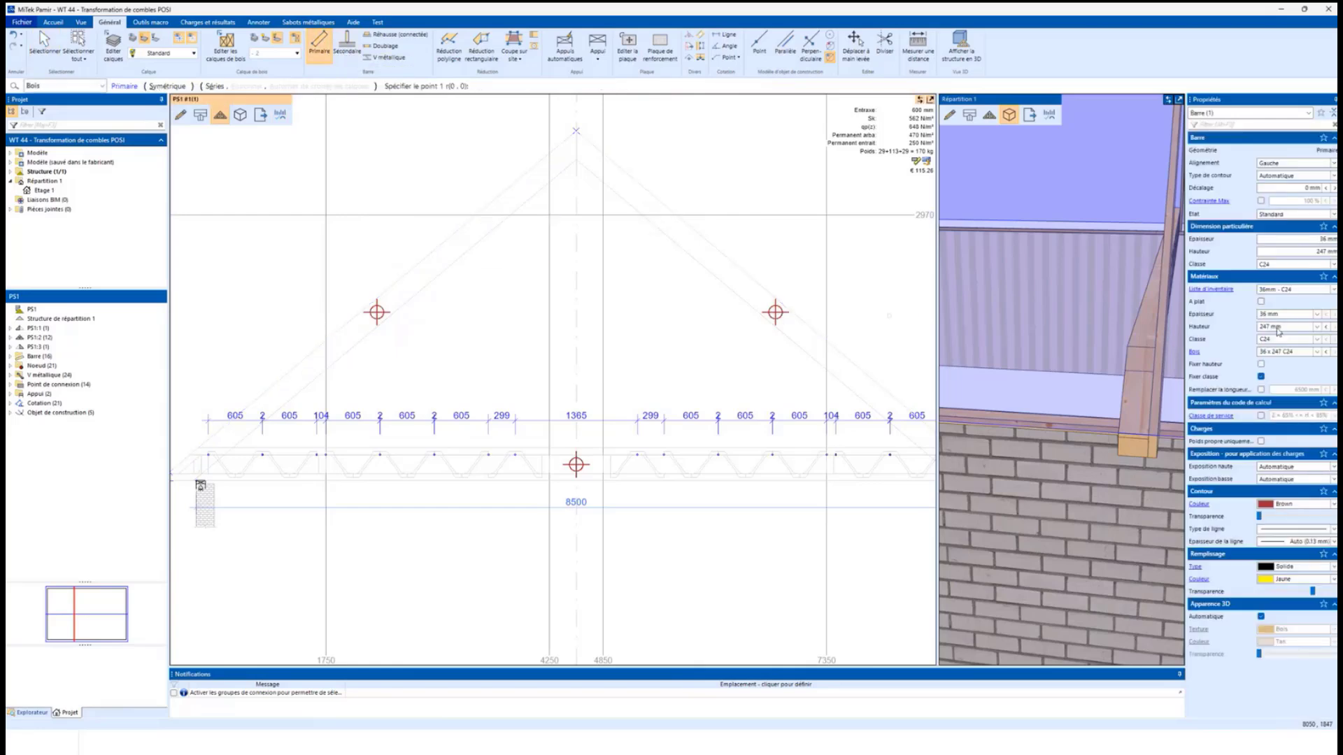
left_click(1278, 331)
left_click(1284, 364)
left_click(476, 215)
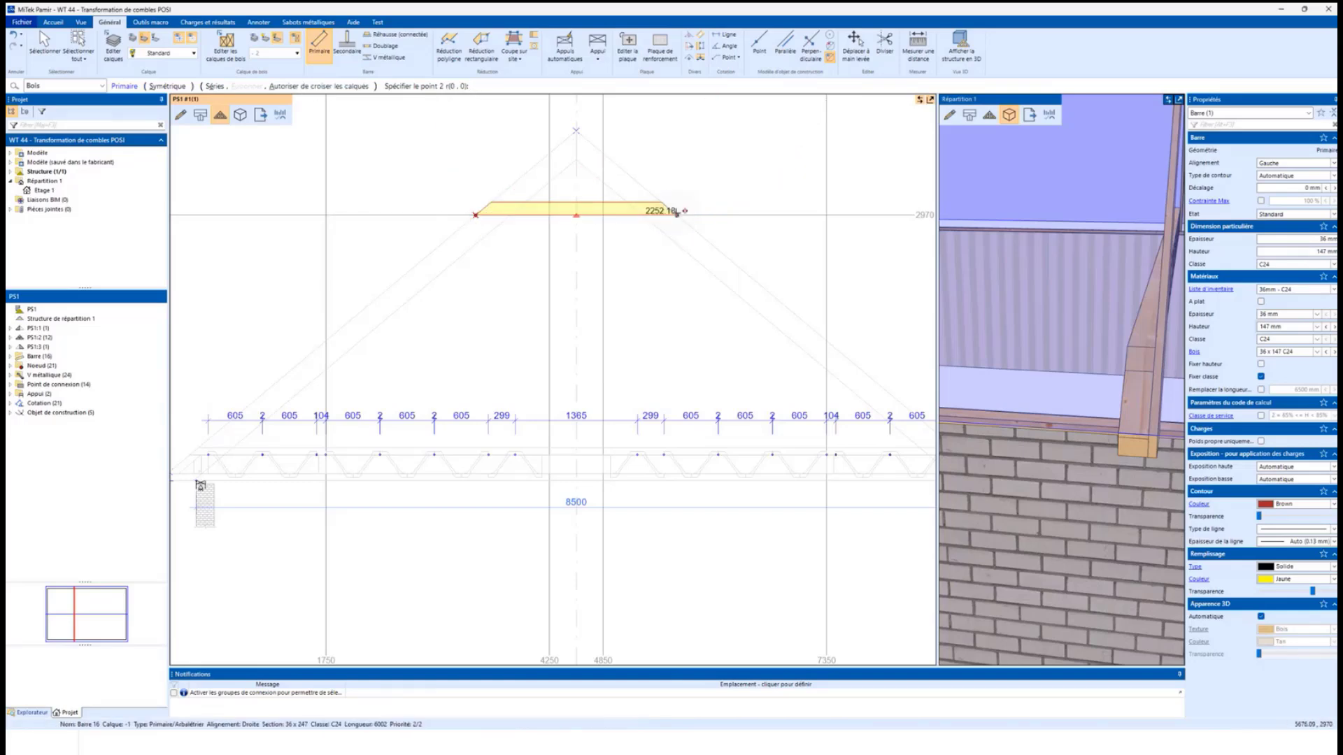
left_click(521, 263)
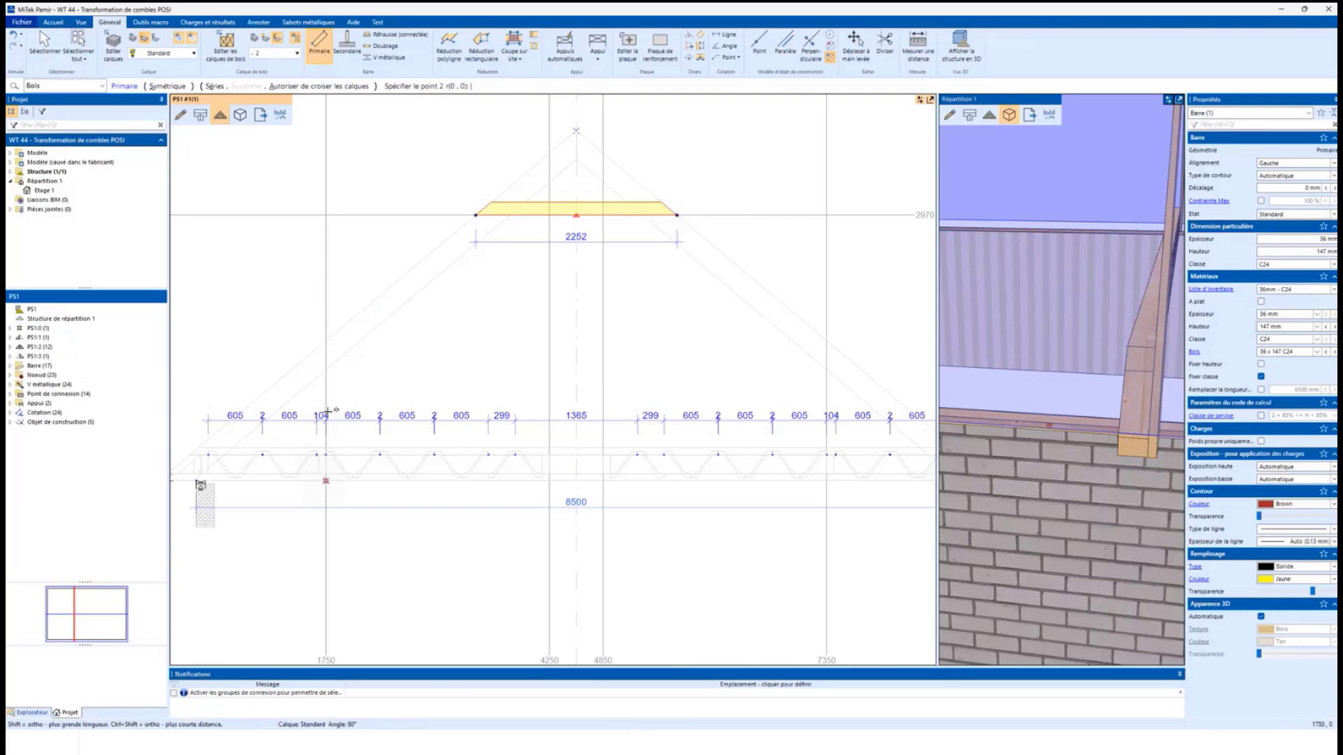
- Draw symmetrical vertical studs at 1750 and 7350 from the beam's underside to the slopes, plus an upper collar about 1139 mm long
left_click(326, 481)
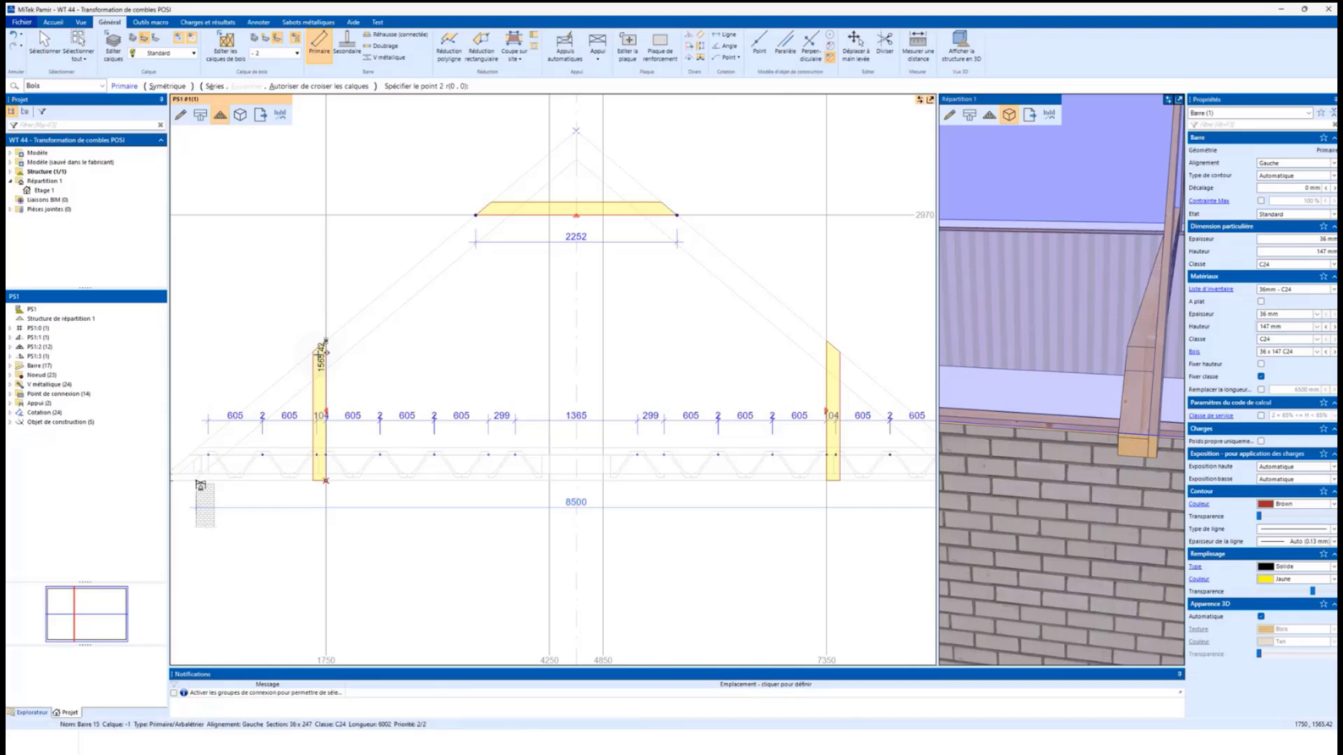
left_click(326, 346)
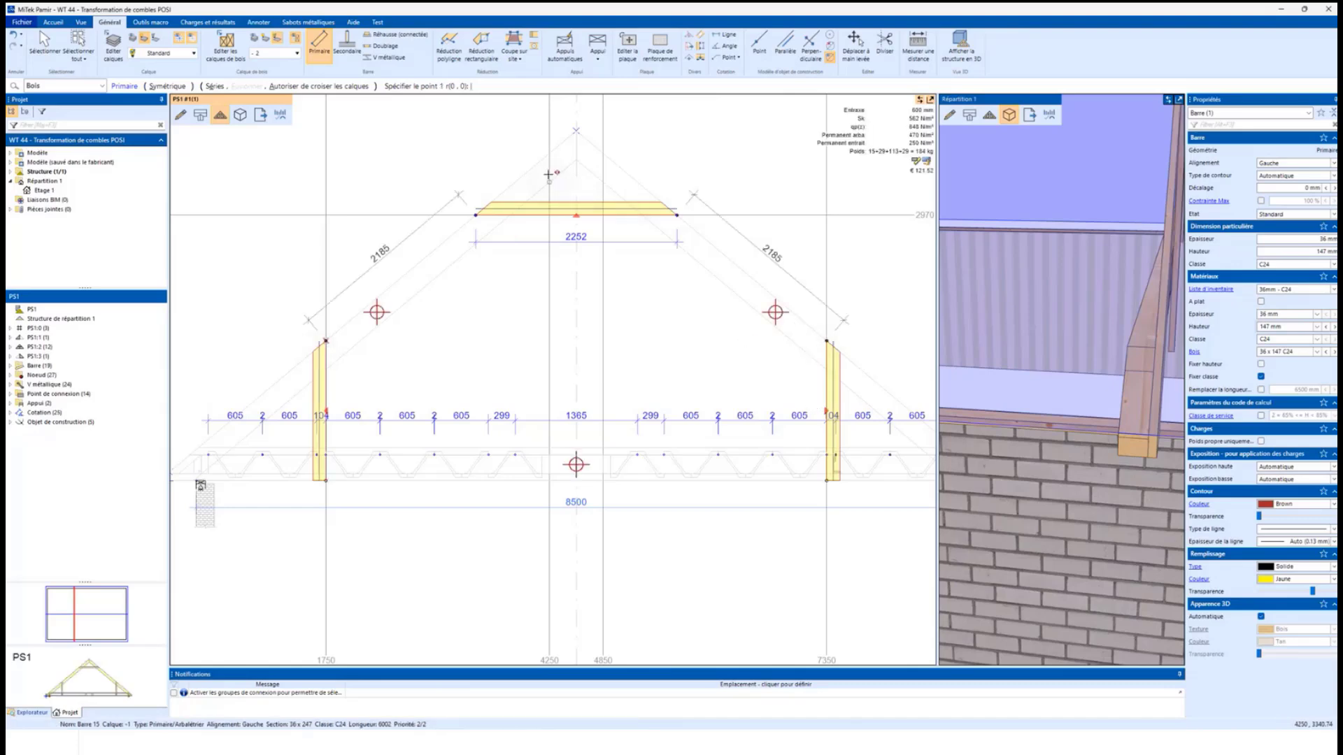
scroll(532, 165, "up", 3)
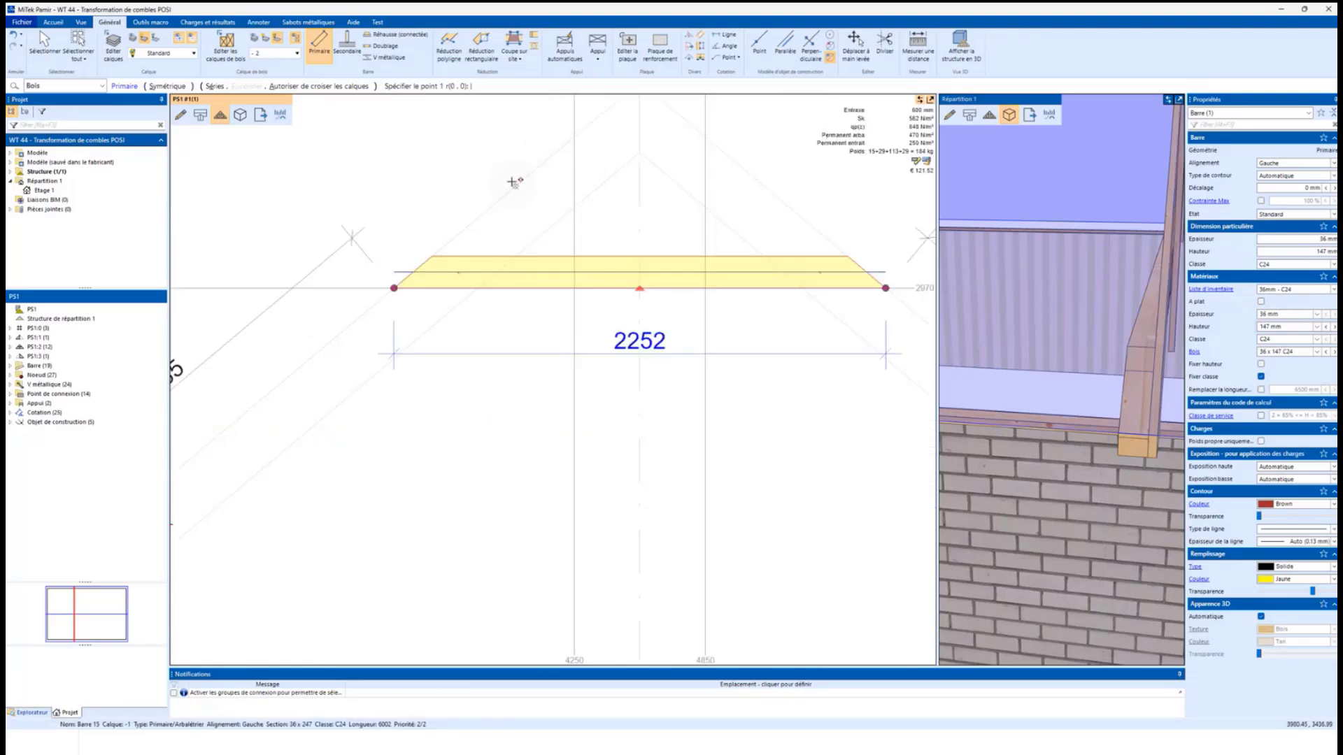
left_click(514, 184)
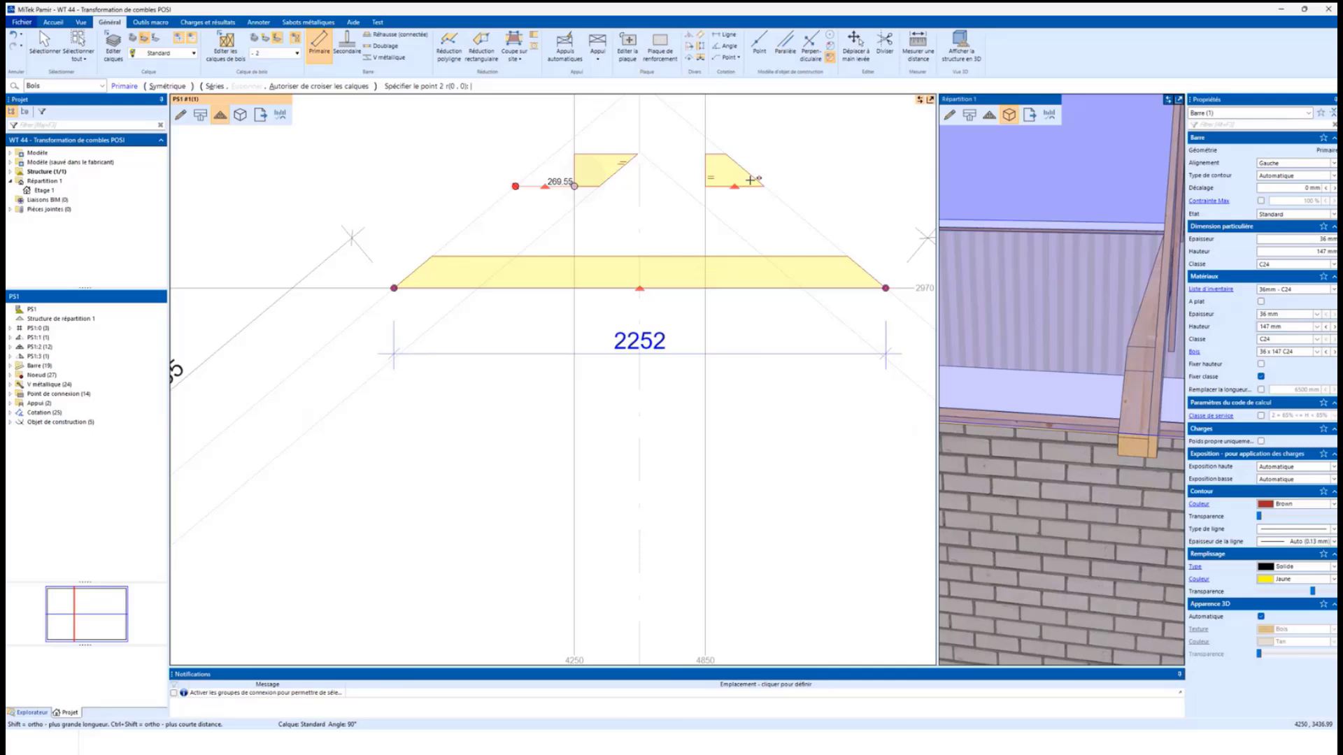
left_click(550, 216)
scroll(468, 206, "down", 3)
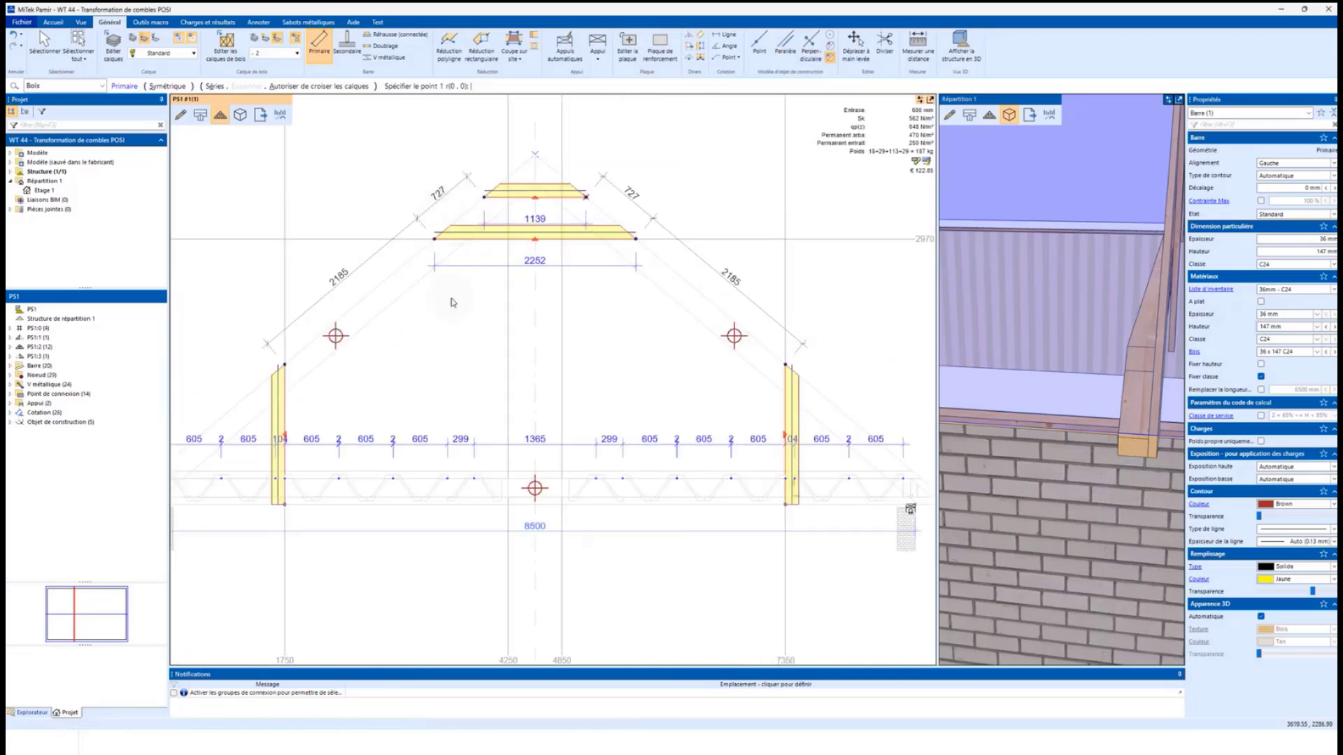
key("Escape")
- Examine in the 3D view how the vertical stud sits beside the webbed floor beam
left_click(1031, 484)
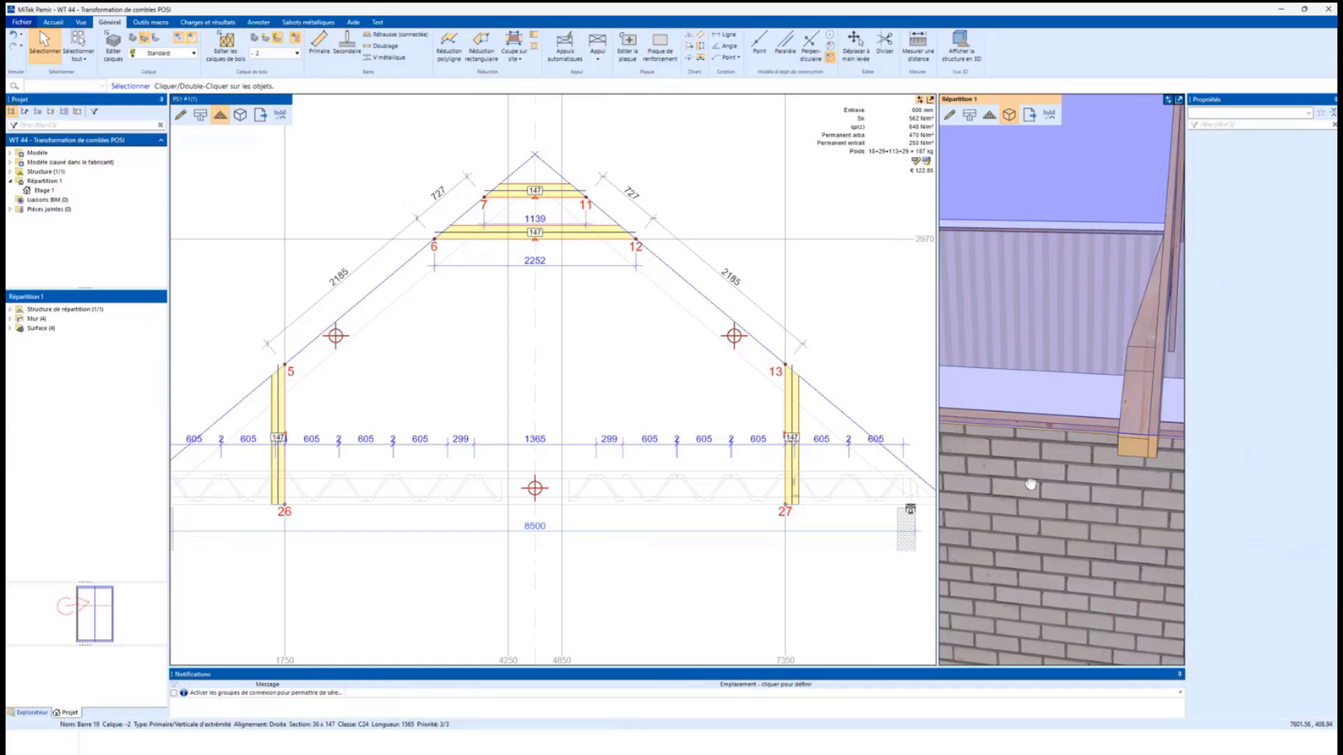
middle_click_drag(1031, 484, 1014, 510)
scroll(1013, 510, "up", 1)
scroll(1056, 487, "down", 2)
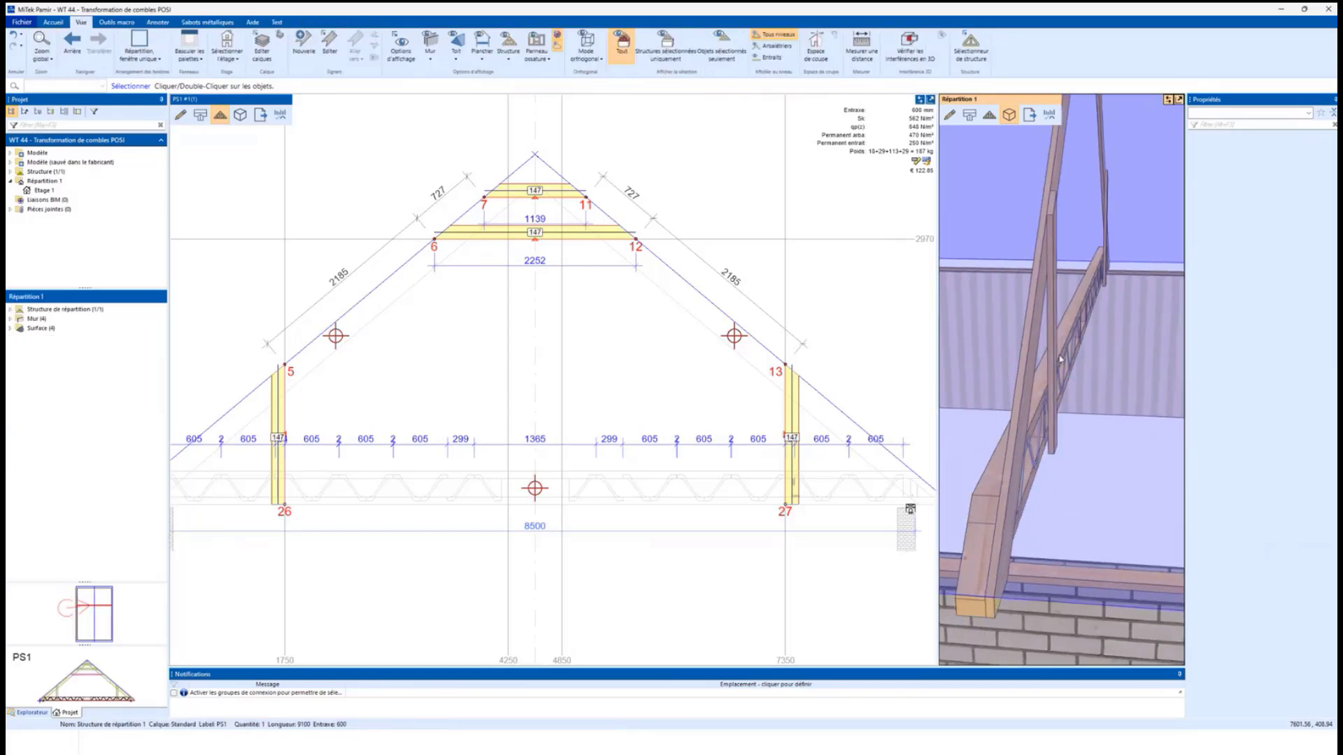
middle_click_drag(1059, 359, 1044, 455)
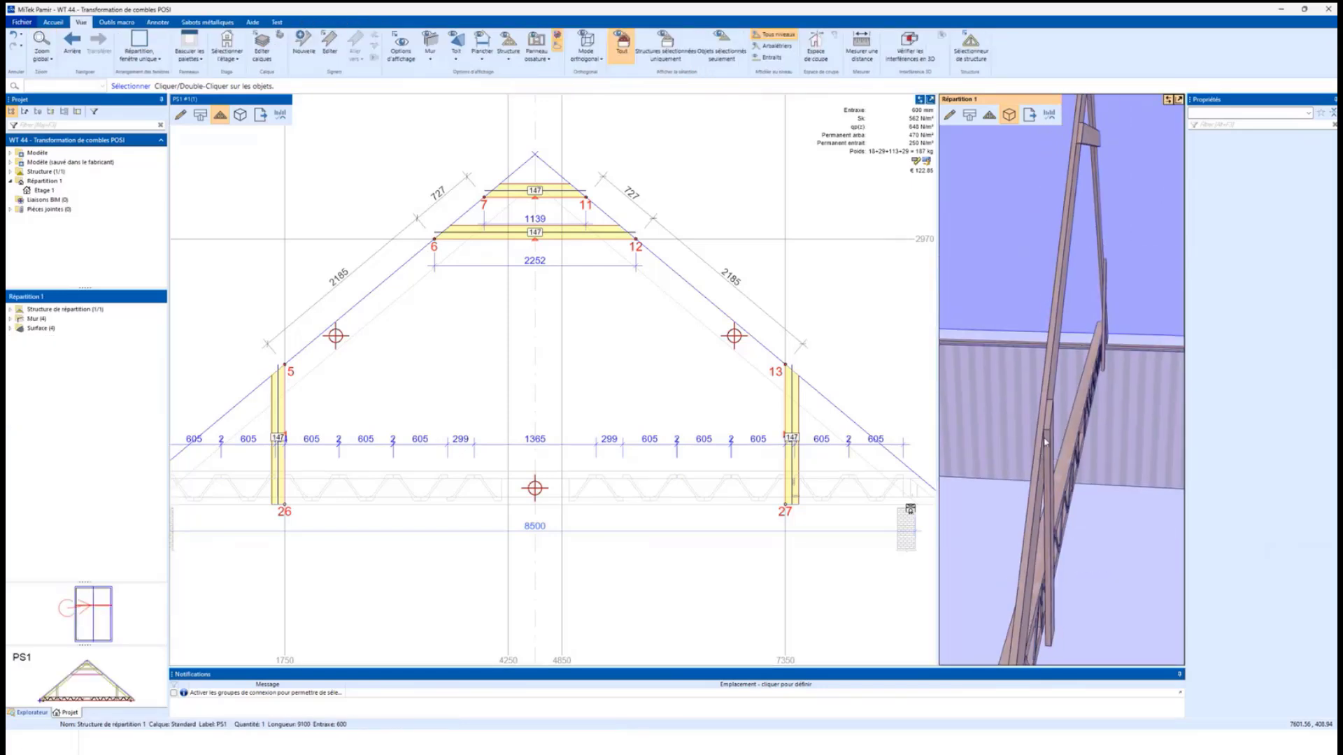
scroll(1029, 638, "up", 5)
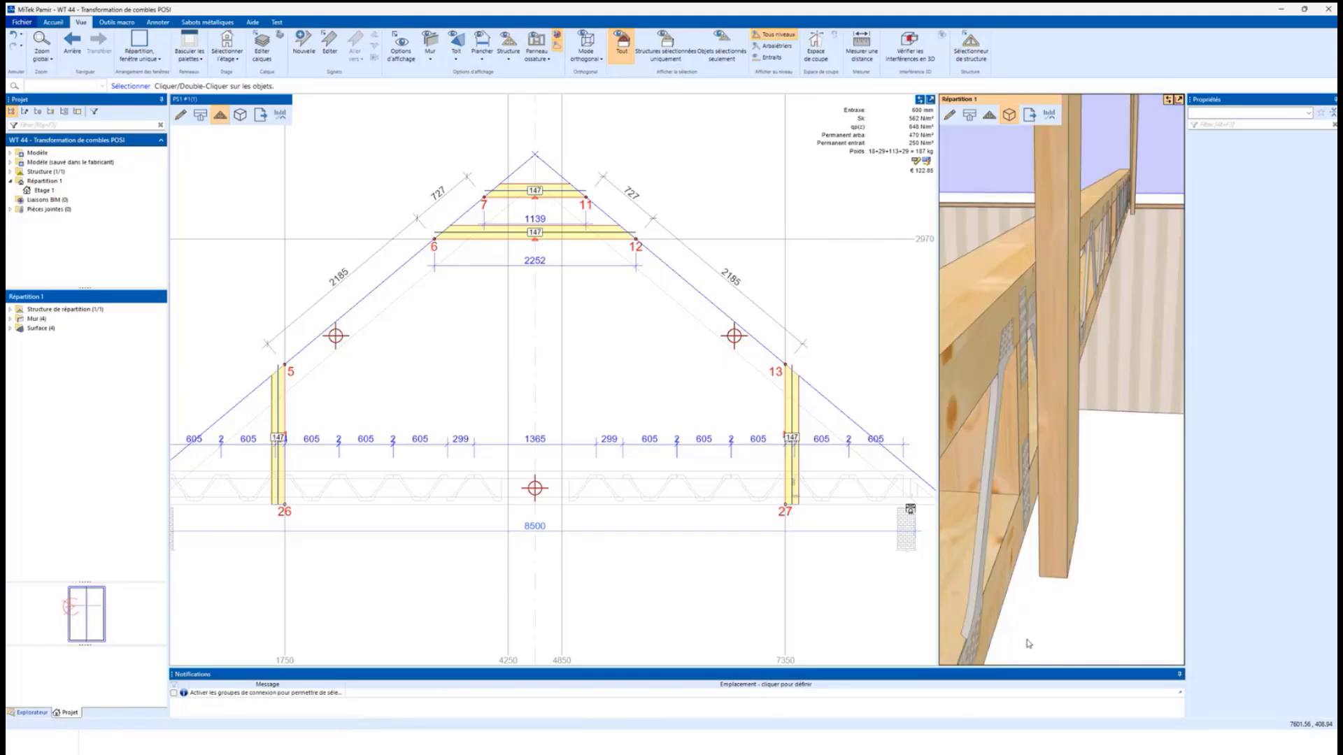
middle_click_drag(1050, 556, 1076, 545, "shift")
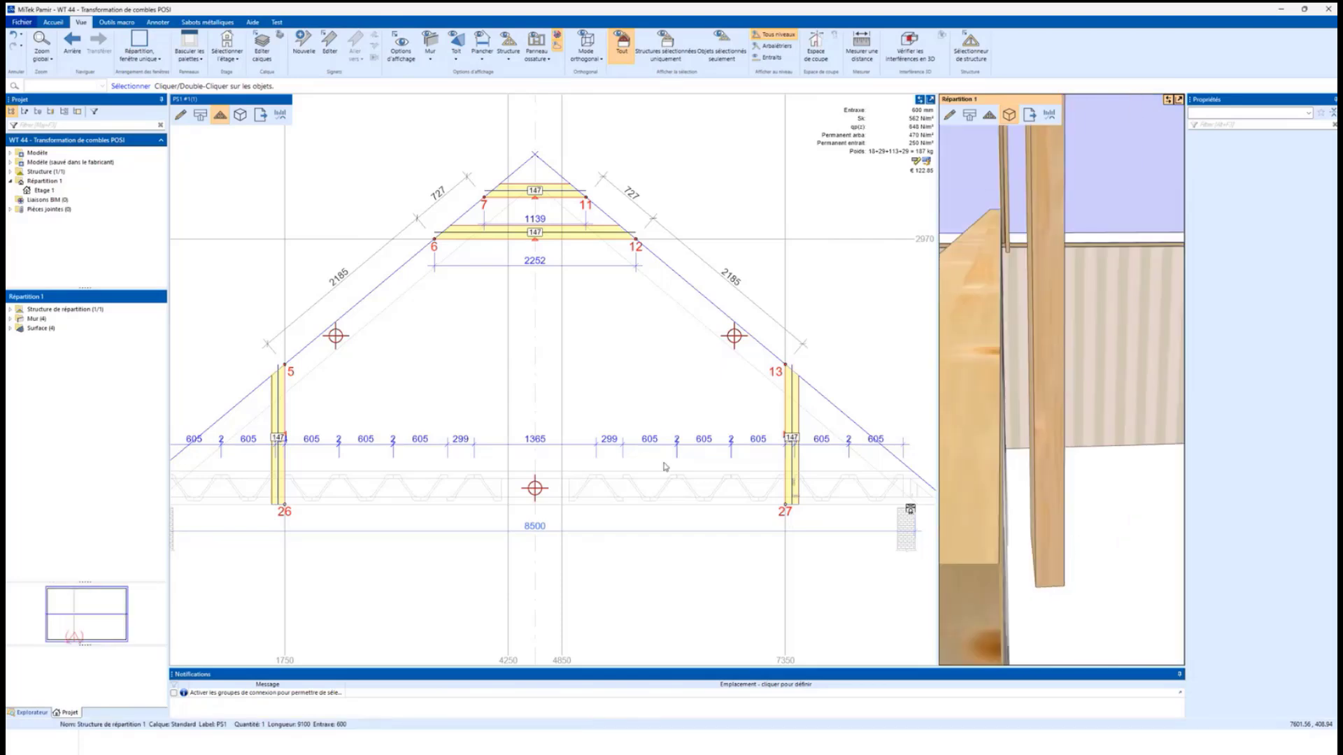
- Draw symmetrical short vertical 36 x 147 mm C24 packing pieces on timber layer -1 at the stud positions, over the floor beam's depth
left_click(289, 53)
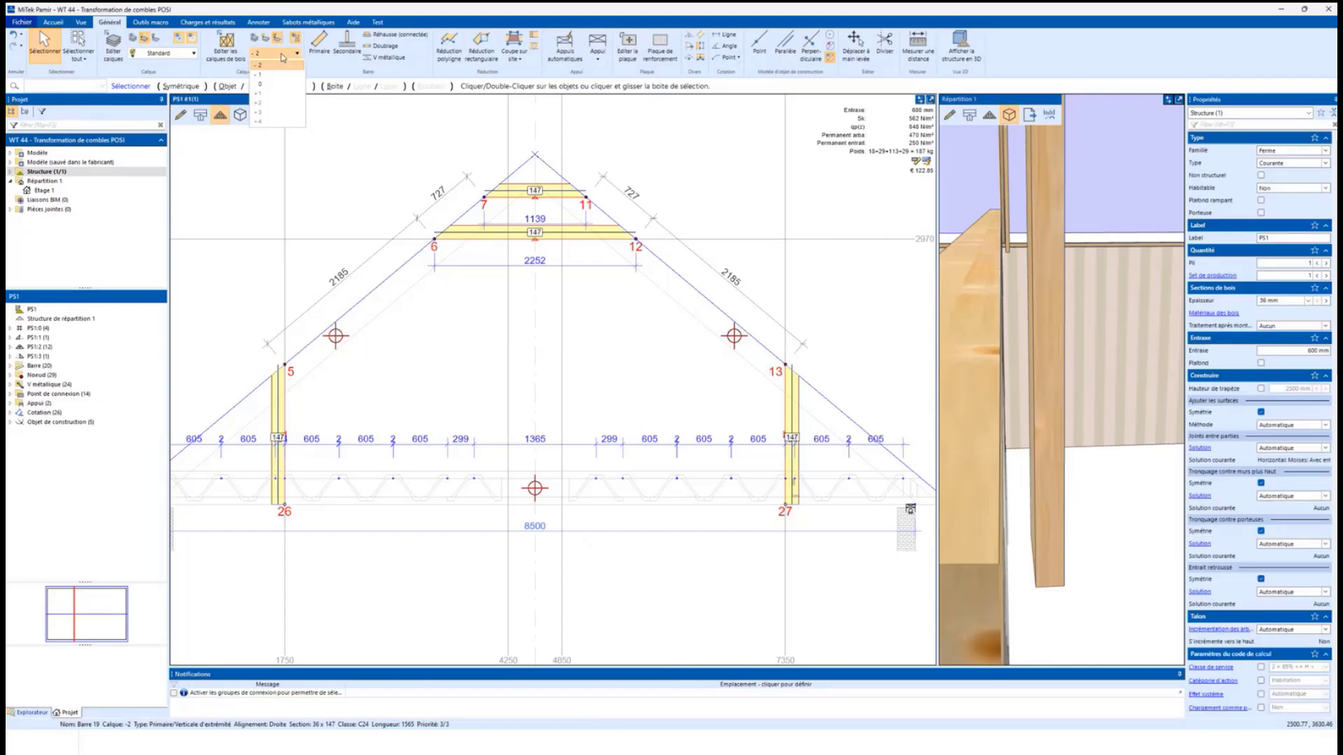
left_click(280, 96)
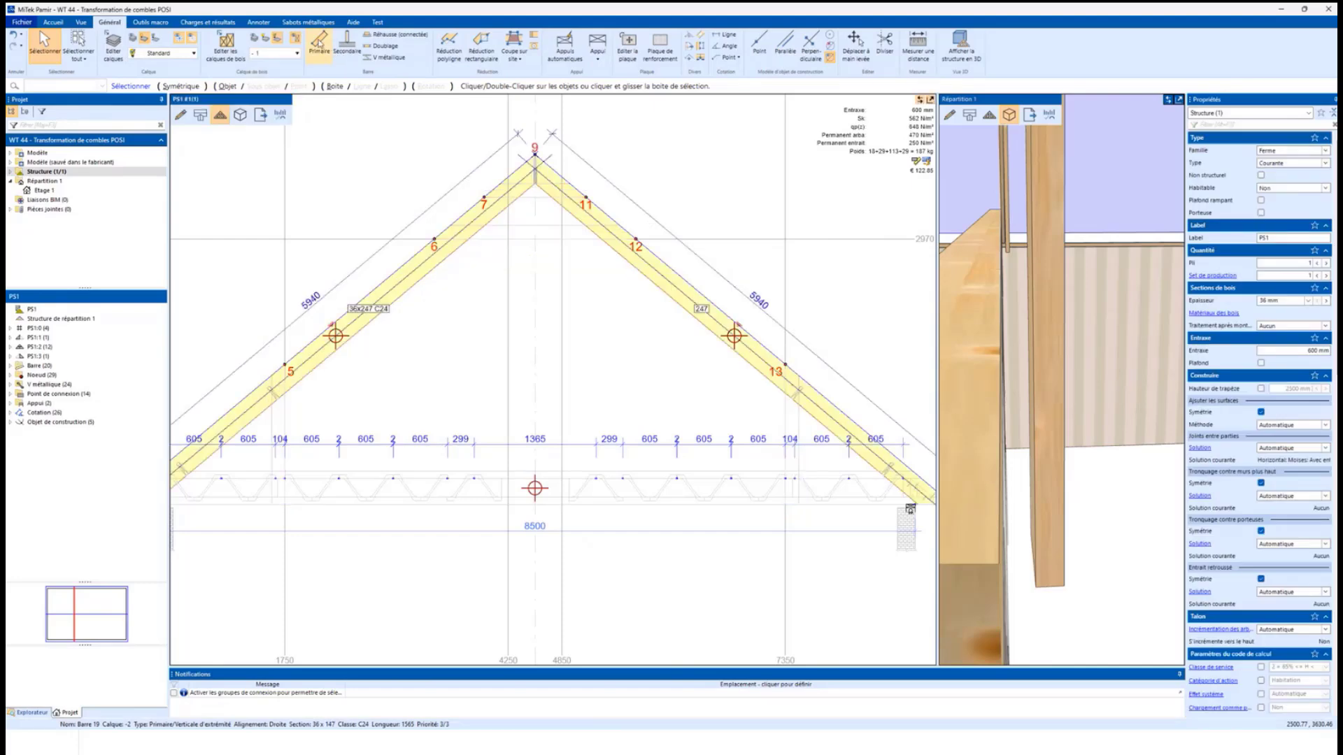
left_click(321, 44)
scroll(288, 490, "up", 2)
left_click(281, 442)
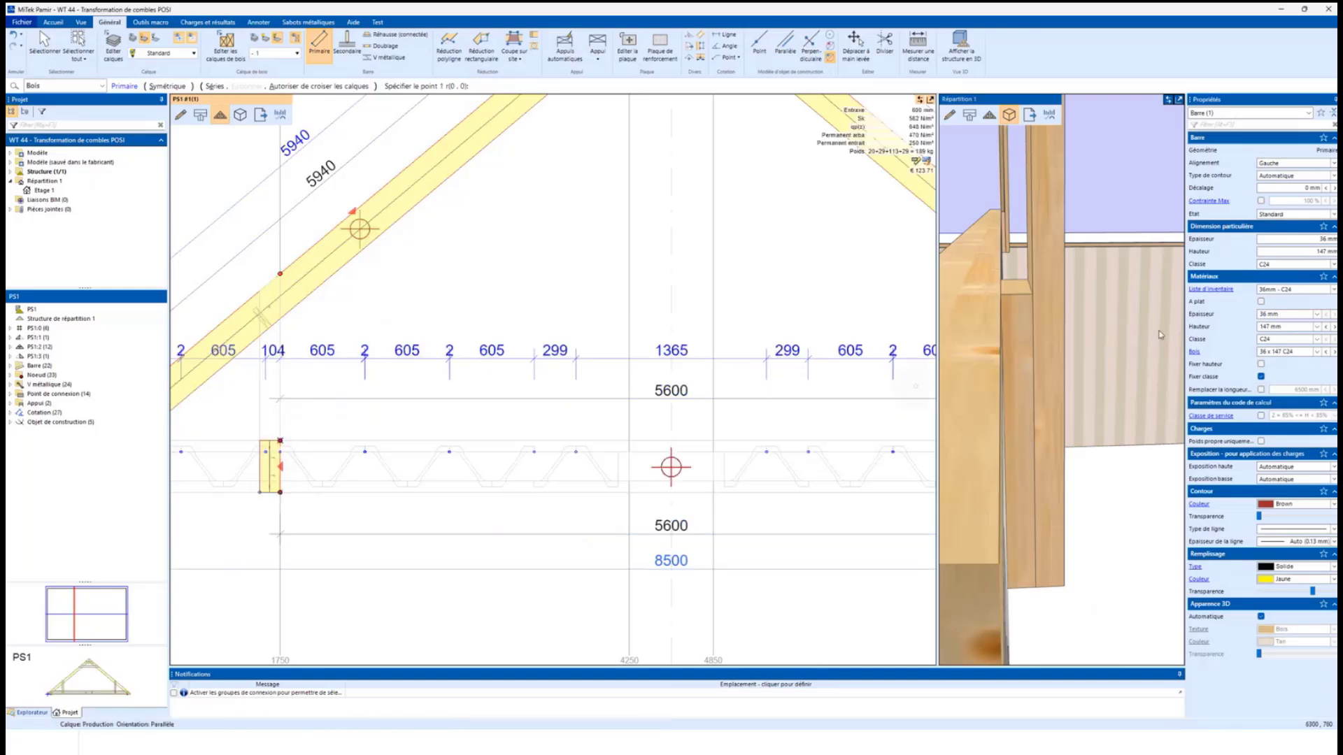
key("Escape")
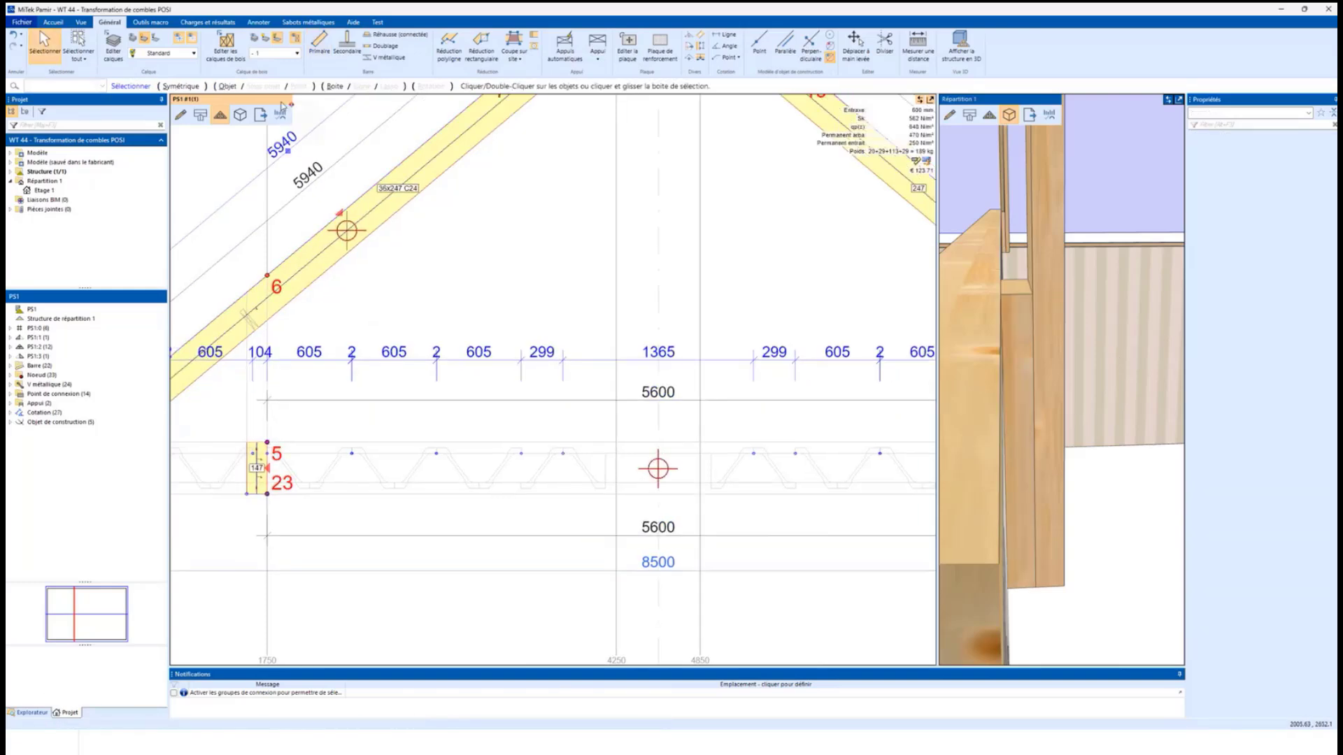
- Display the loads on the complete structure and step through the load combinations up to #25, permanent uplift with gable wind
scroll(357, 337, "down", 3)
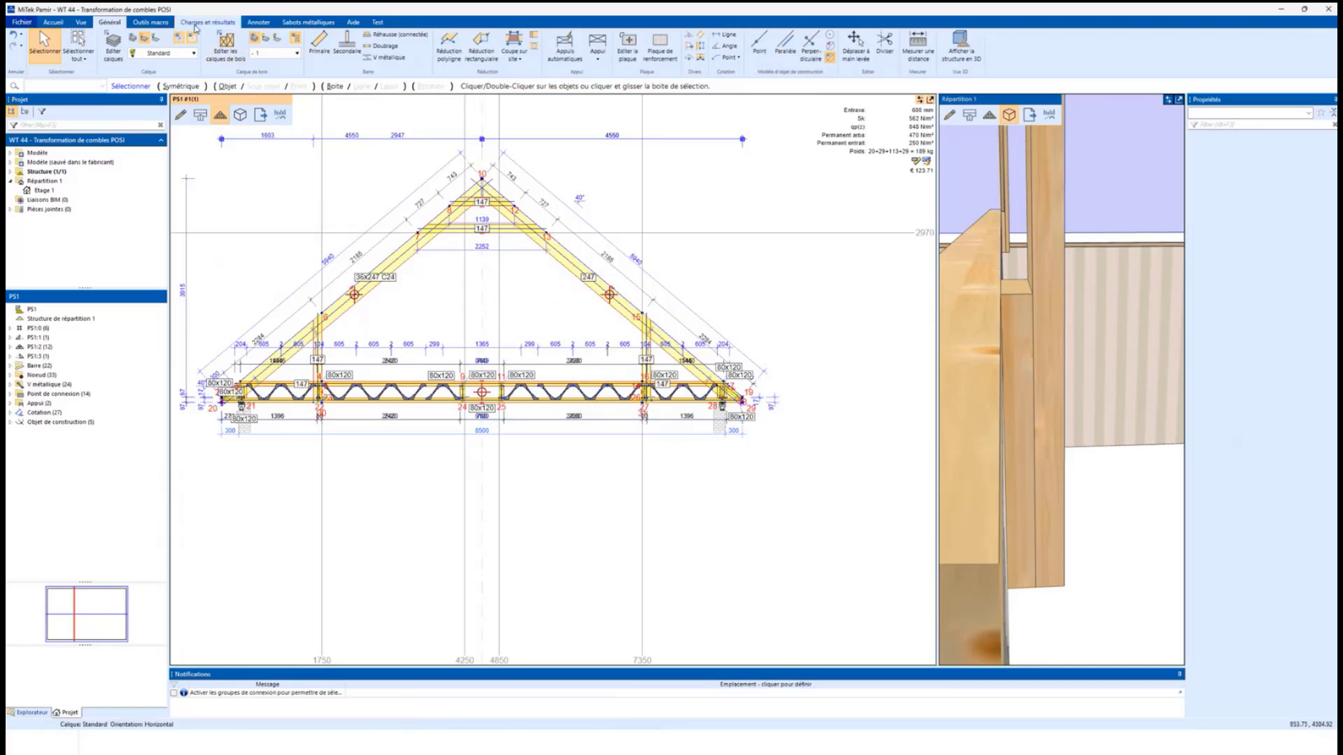
left_click(196, 26)
left_click(412, 35)
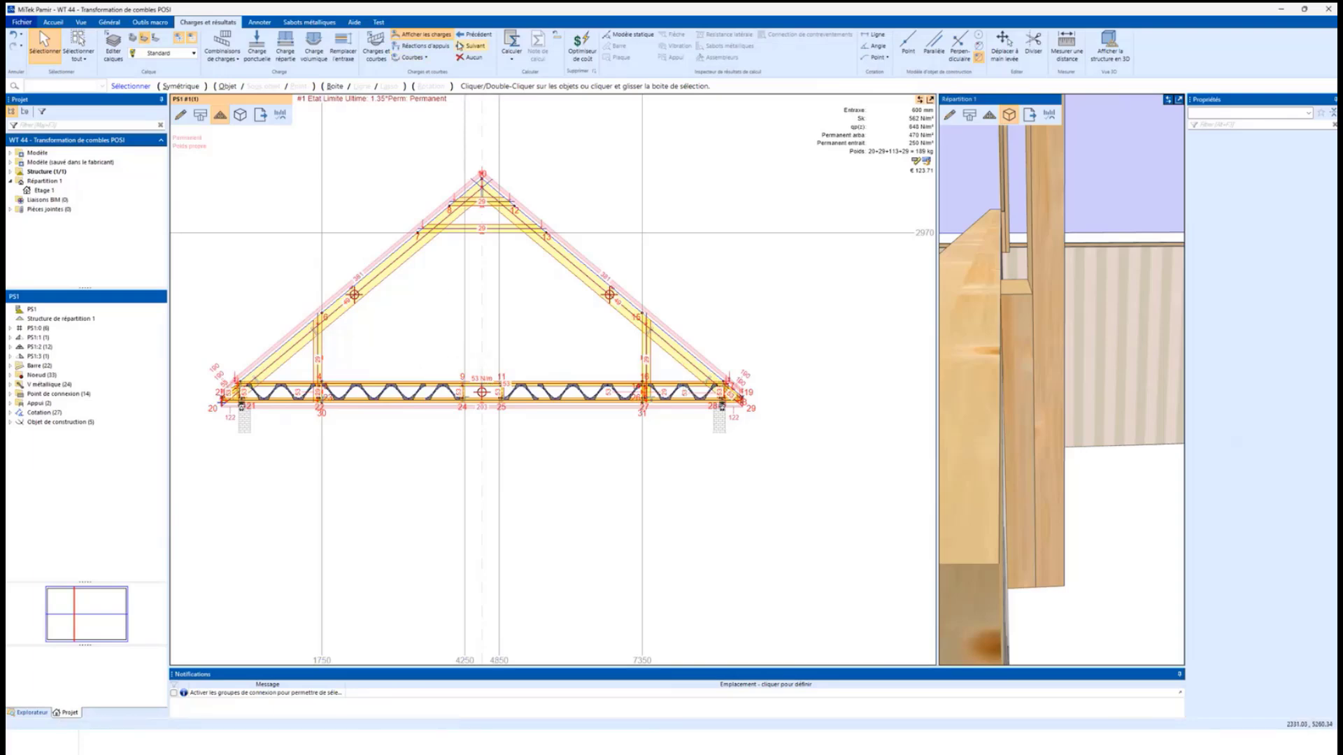
left_click(469, 46)
left_click(468, 46)
left_click(468, 46)
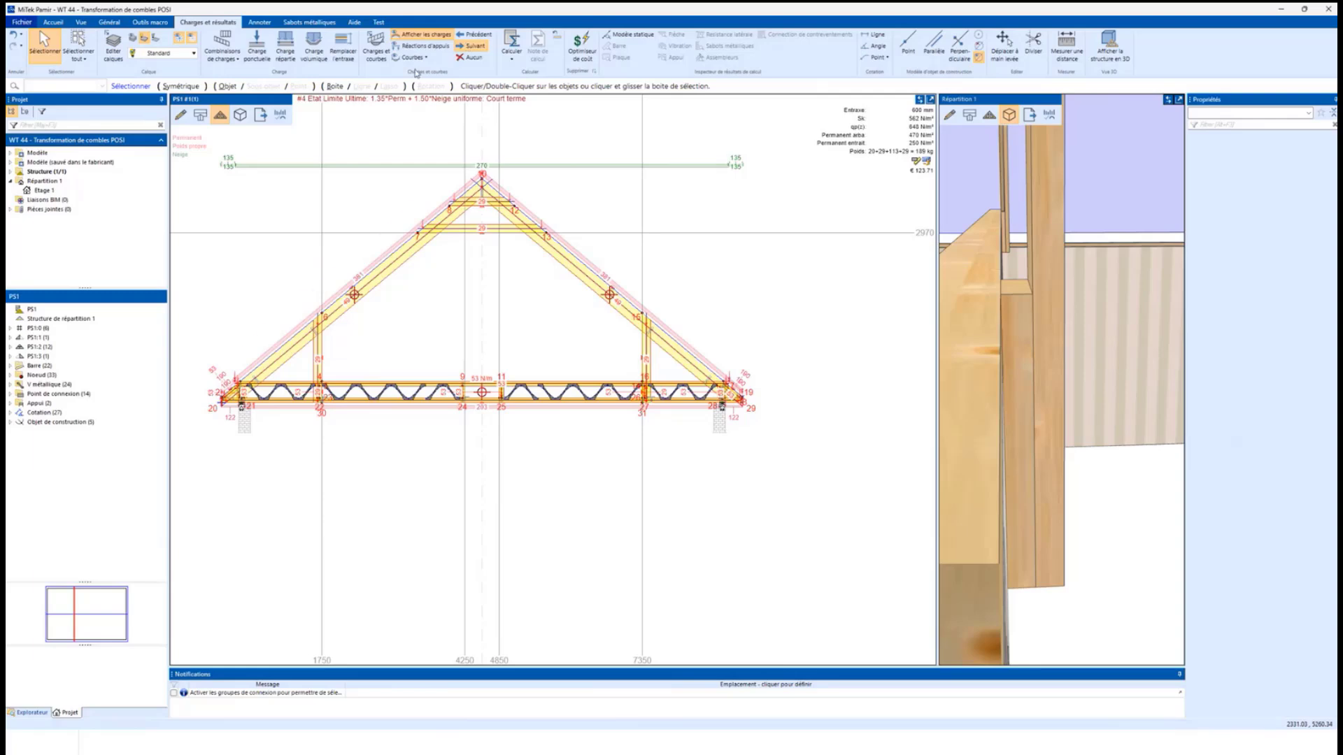
left_click(474, 45)
left_click(476, 33)
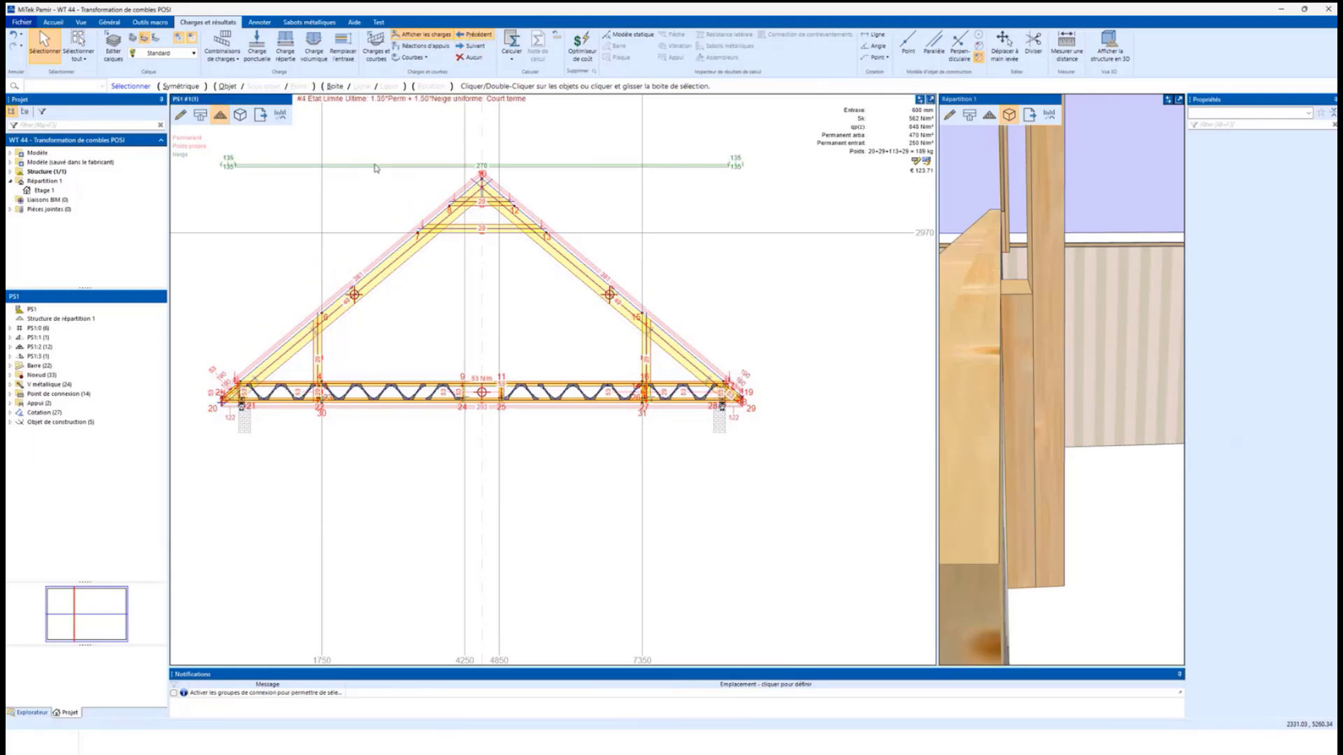
left_click(469, 46)
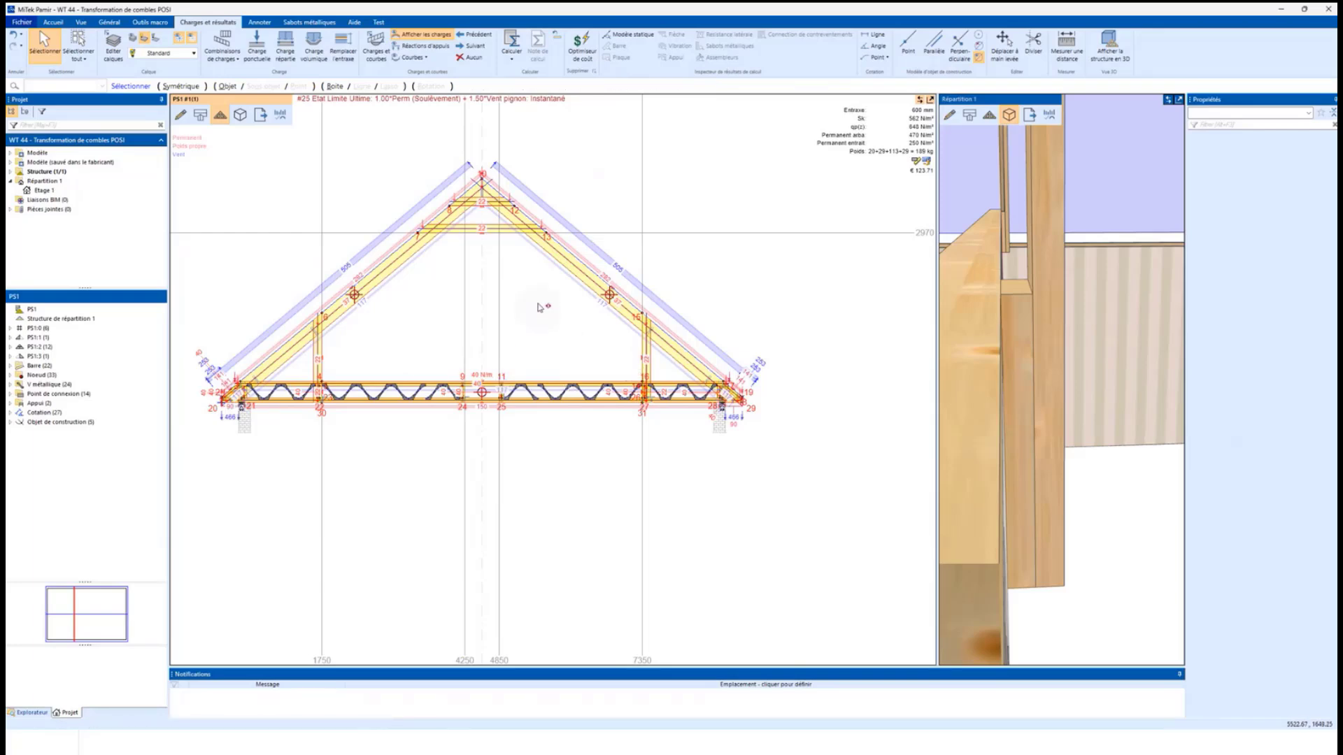
- Set the timber type of the lower collar to Entrait haut and of the two vertical studs to Potelet habitable
left_click(505, 234)
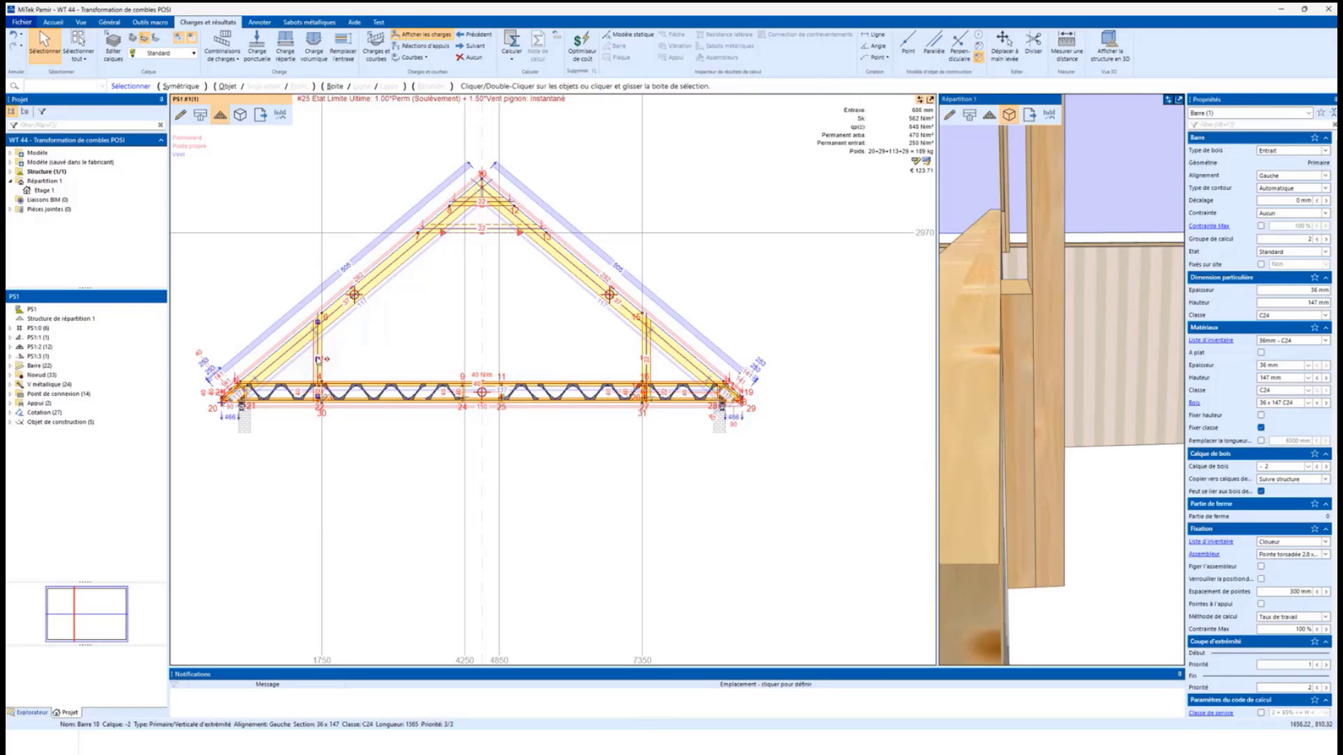
left_click(1290, 151)
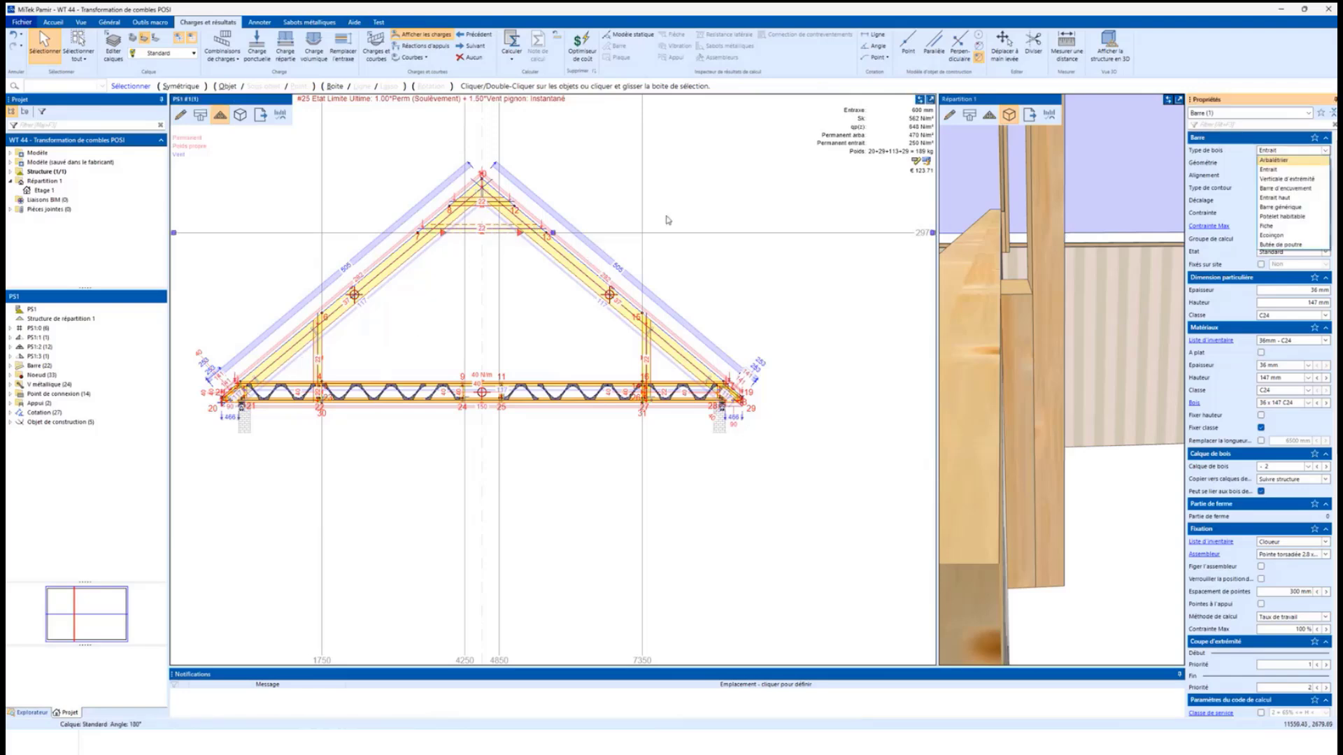
left_click(1291, 198)
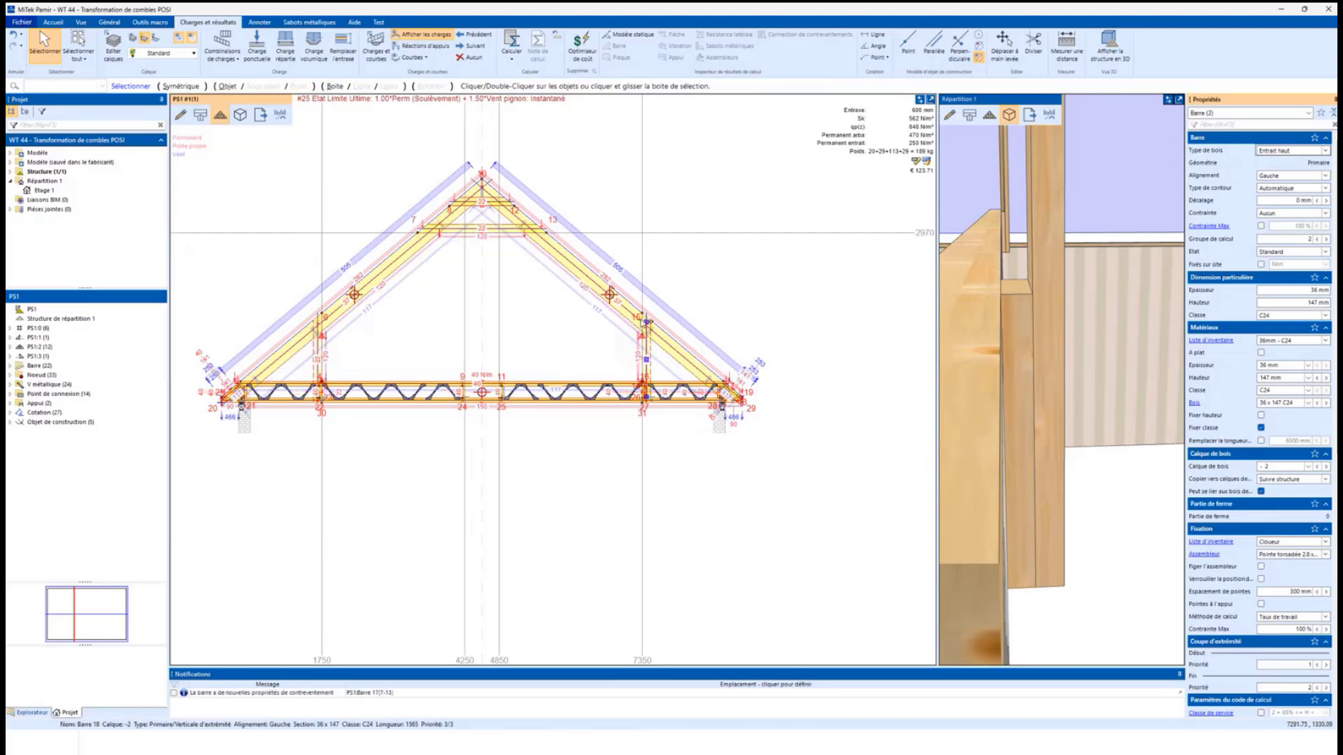
left_click(646, 324)
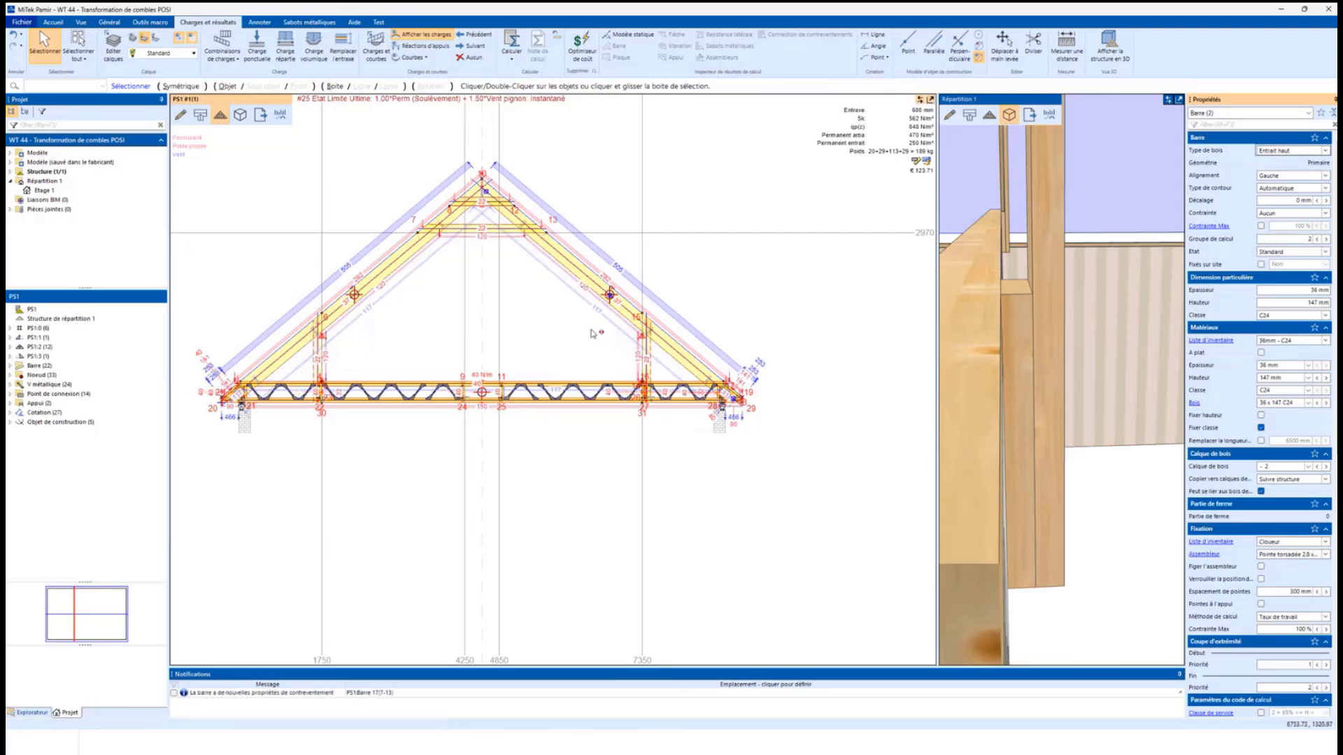
left_click(1268, 155)
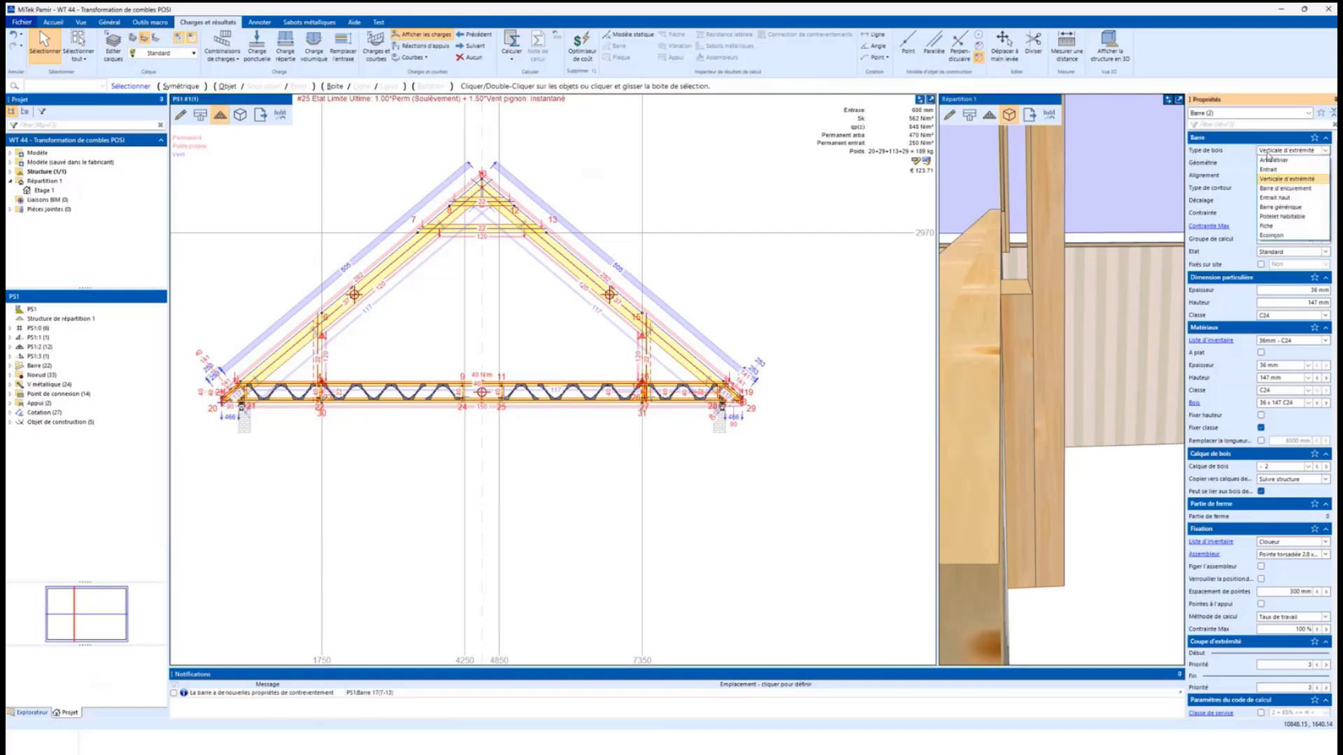
left_click(1296, 219)
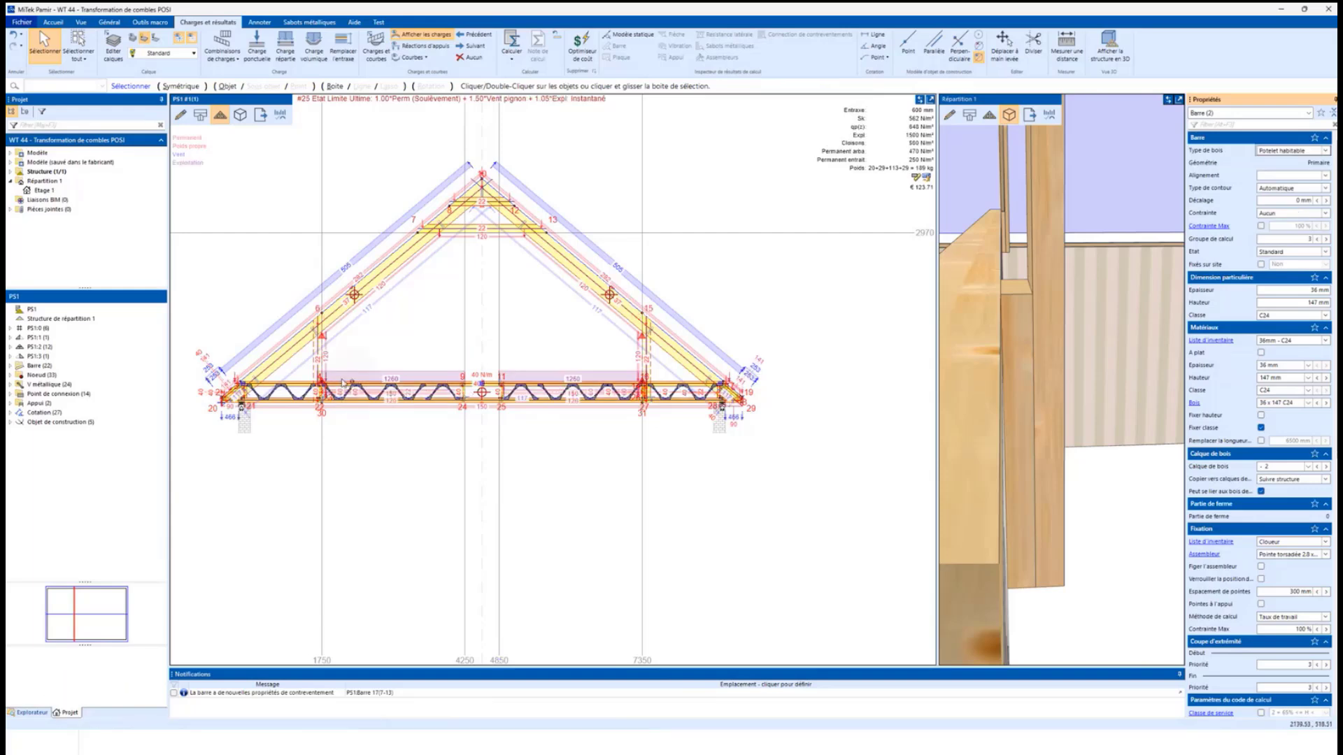
scroll(498, 372, "up", 2)
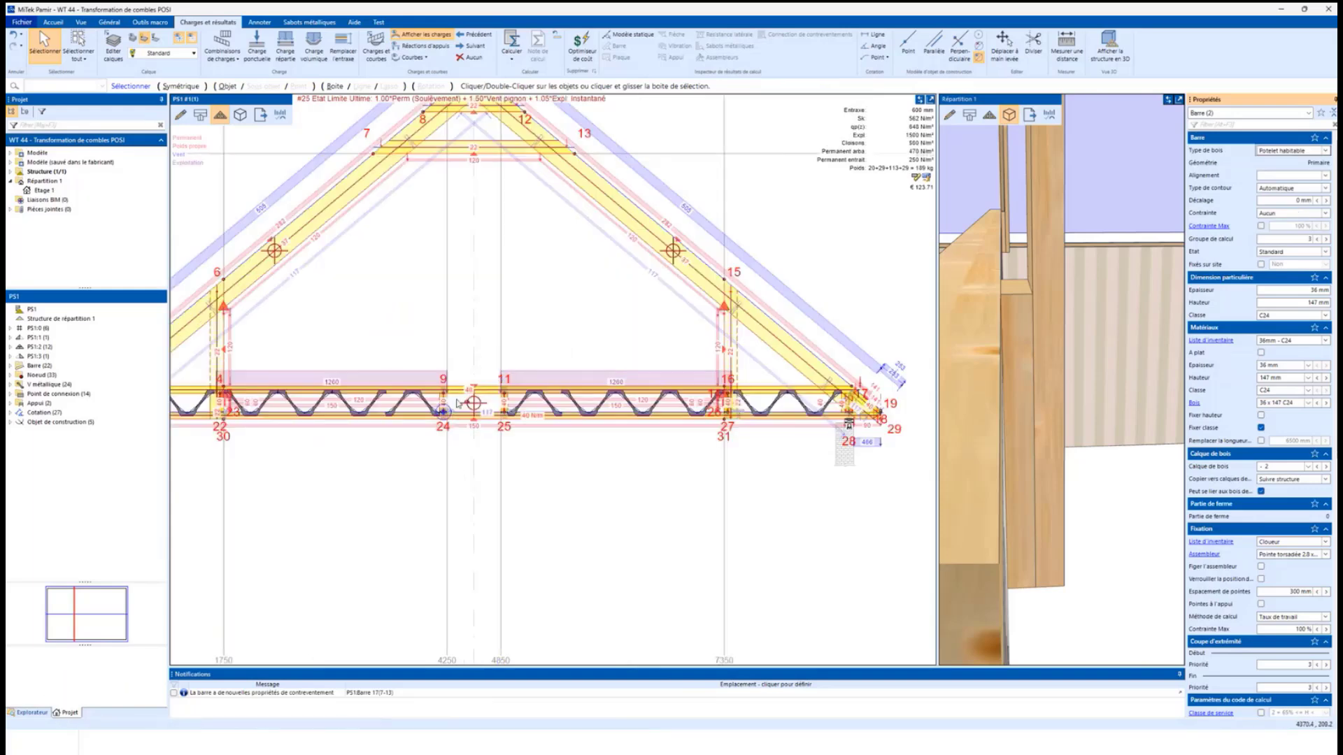
- Set the timber type of the webbed floor beam's top chord to Entrait
scroll(295, 399, "up", 2)
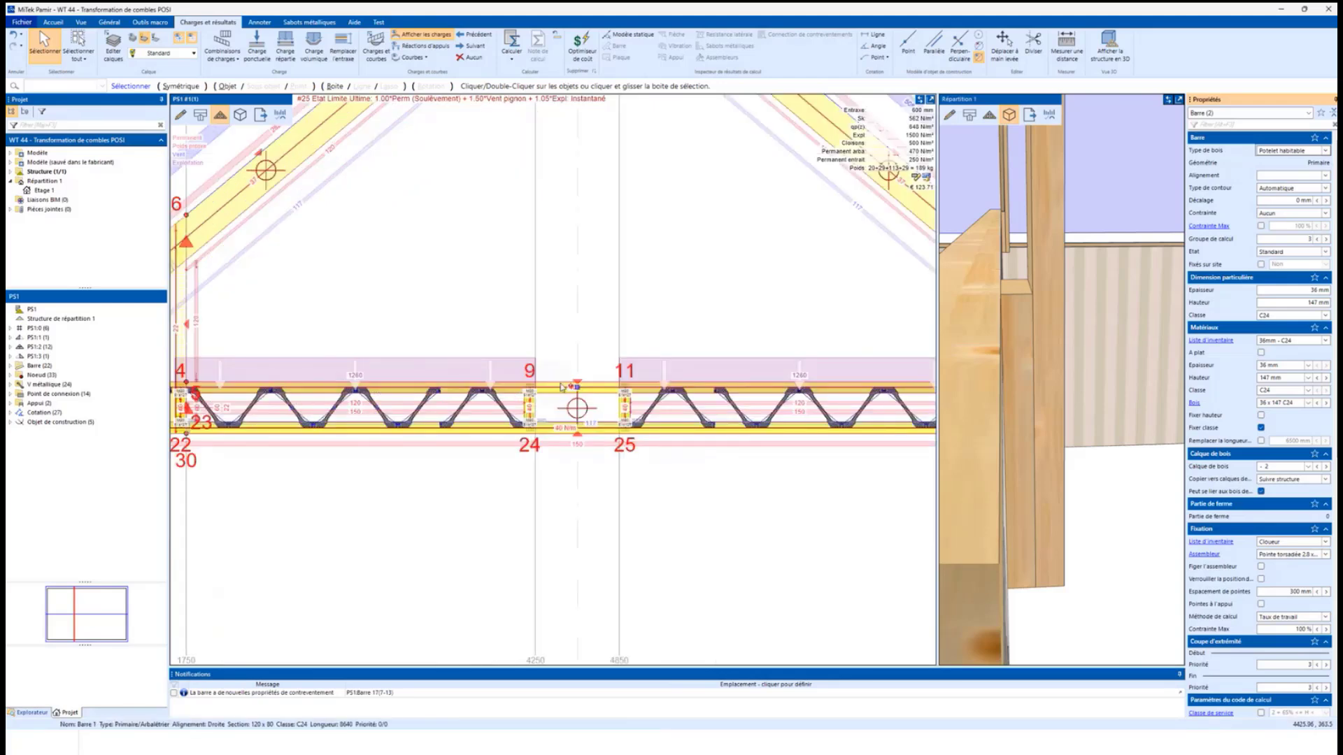
left_click(595, 383)
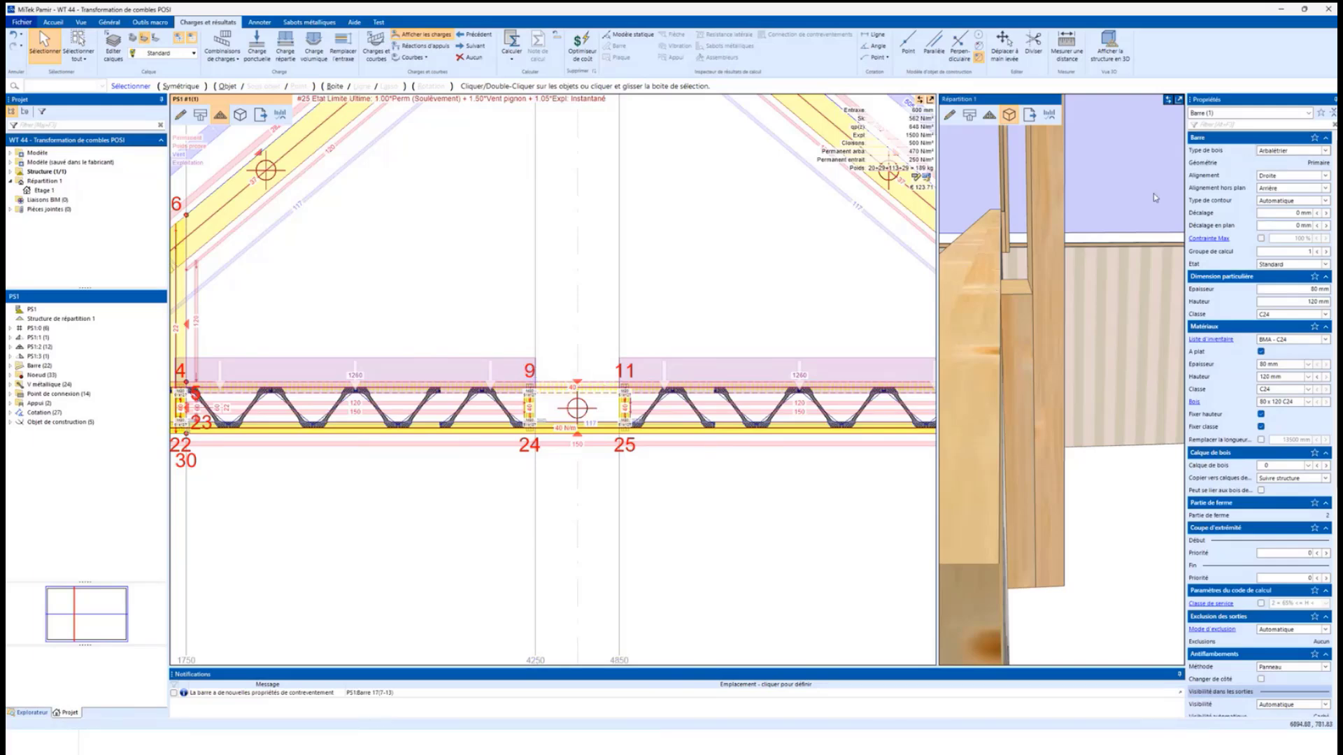
left_click(1259, 150)
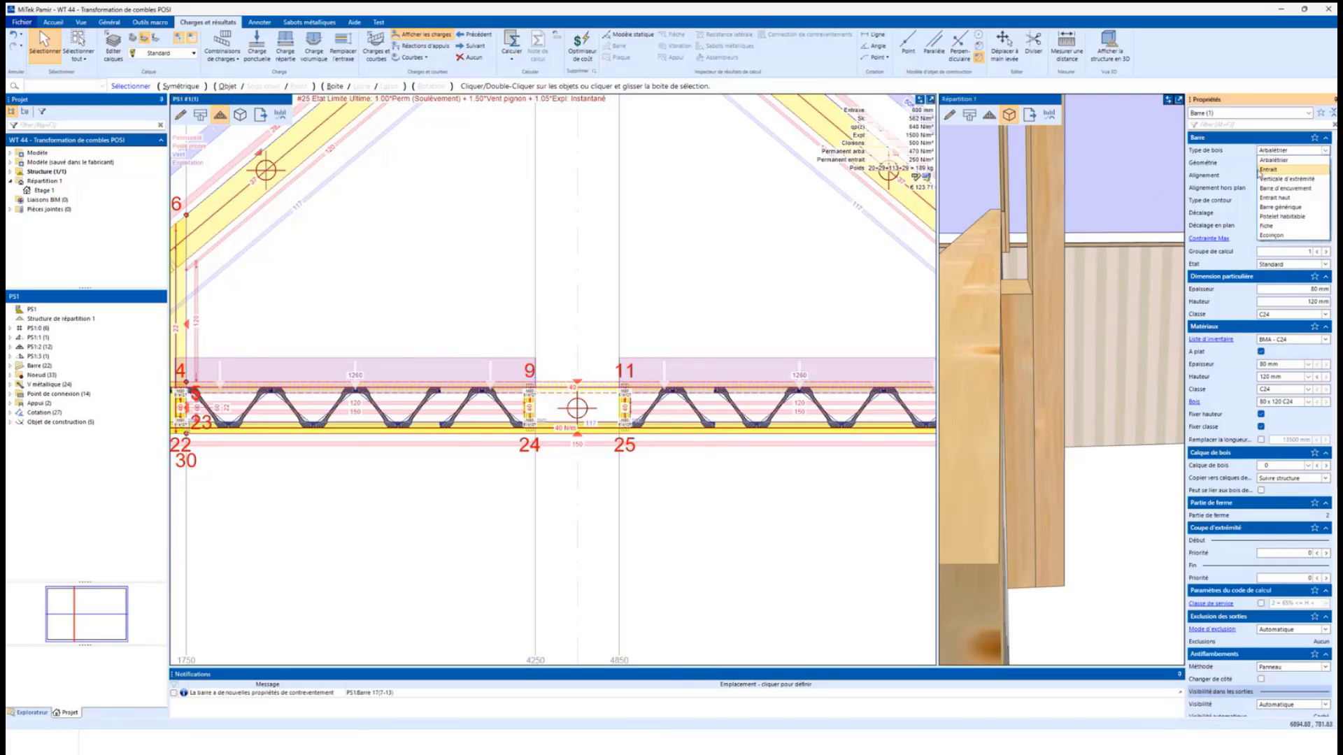
left_click(1269, 170)
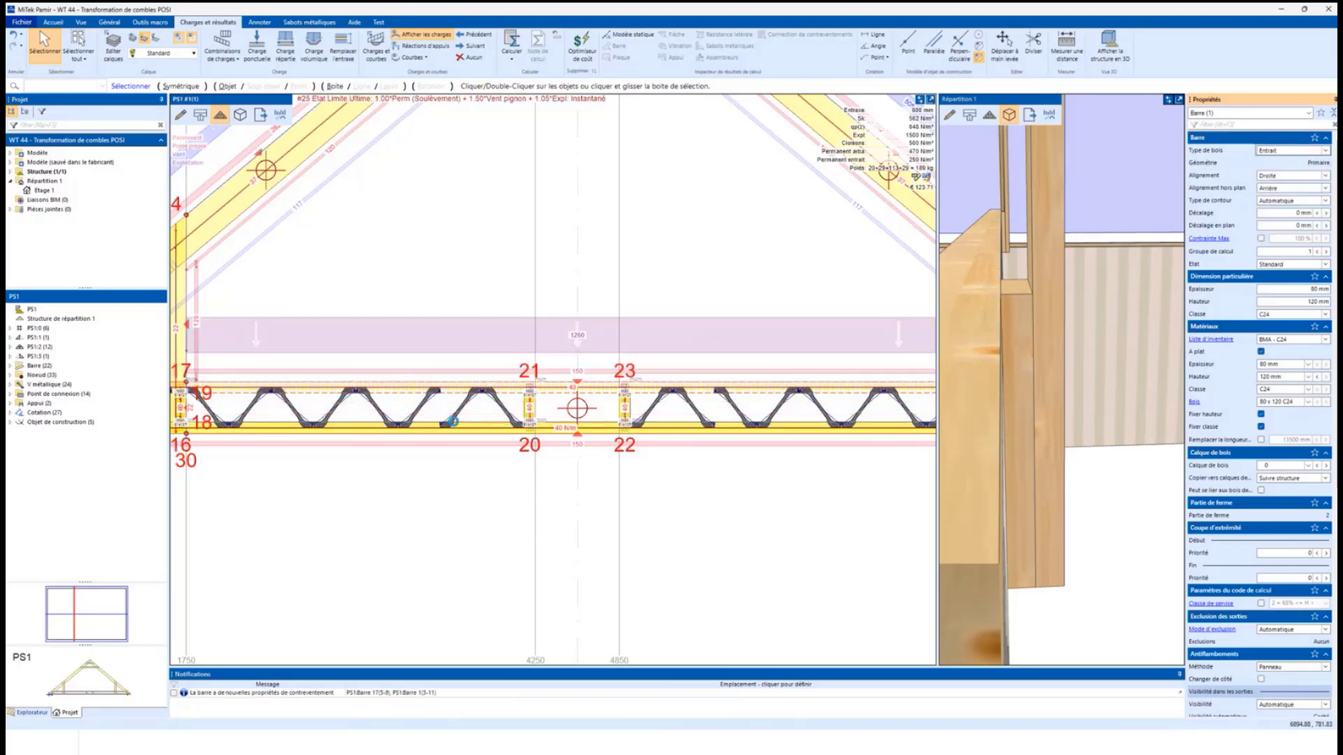
scroll(418, 434, "down", 5)
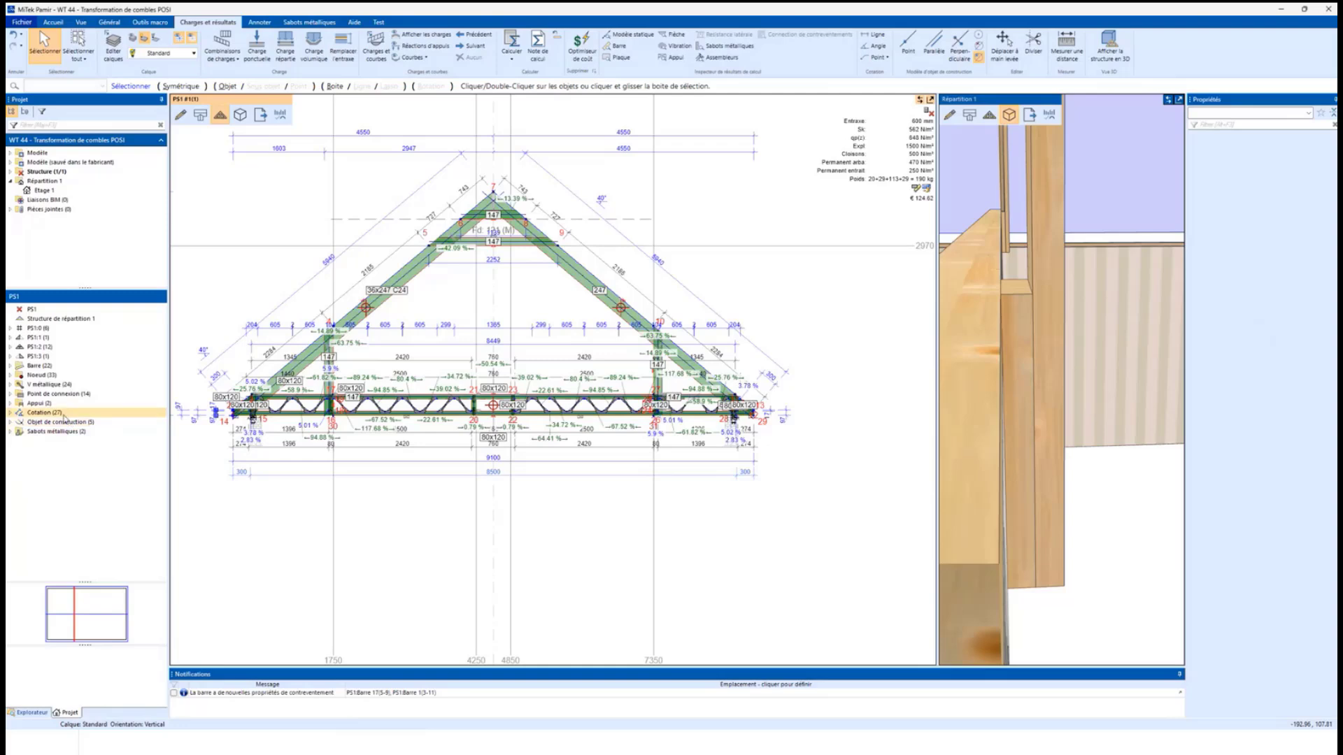
- Delete all dimensions and the vertical and horizontal construction lines from the structure drawing
key("Delete")
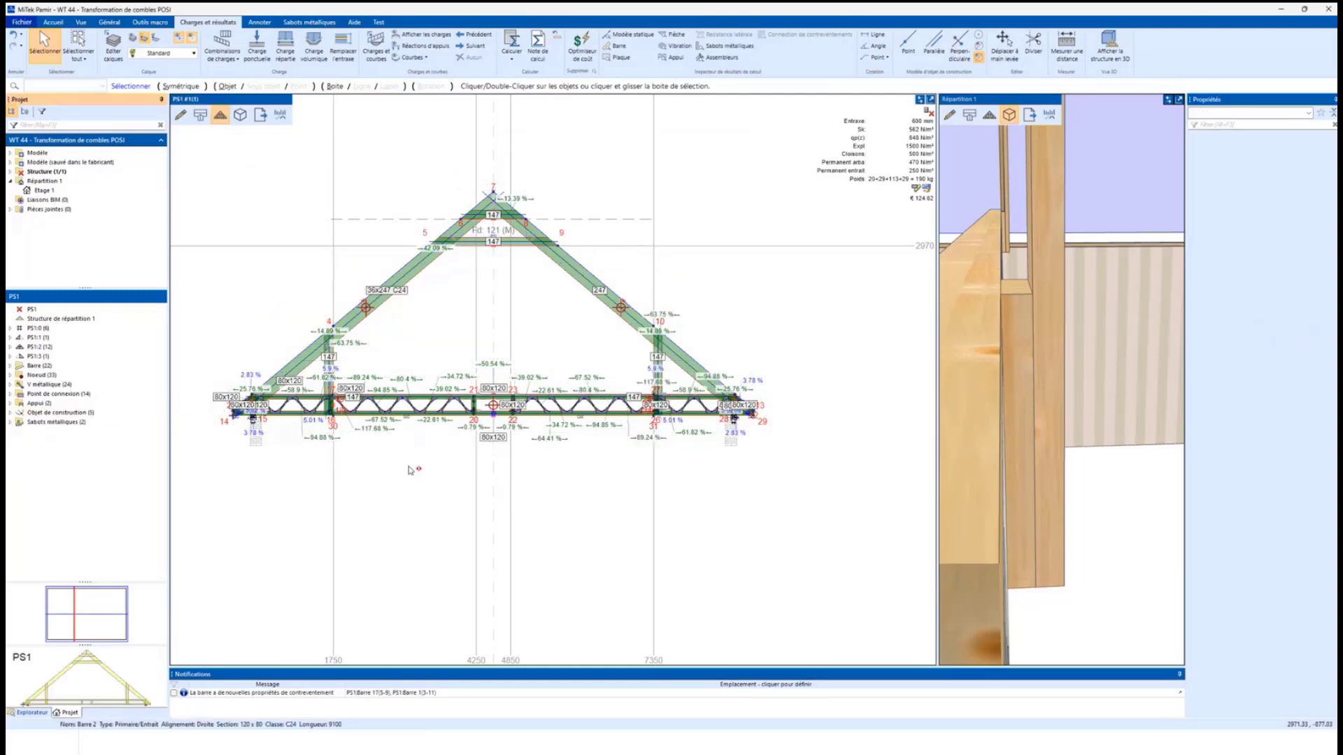
left_click_drag(692, 506, 213, 538)
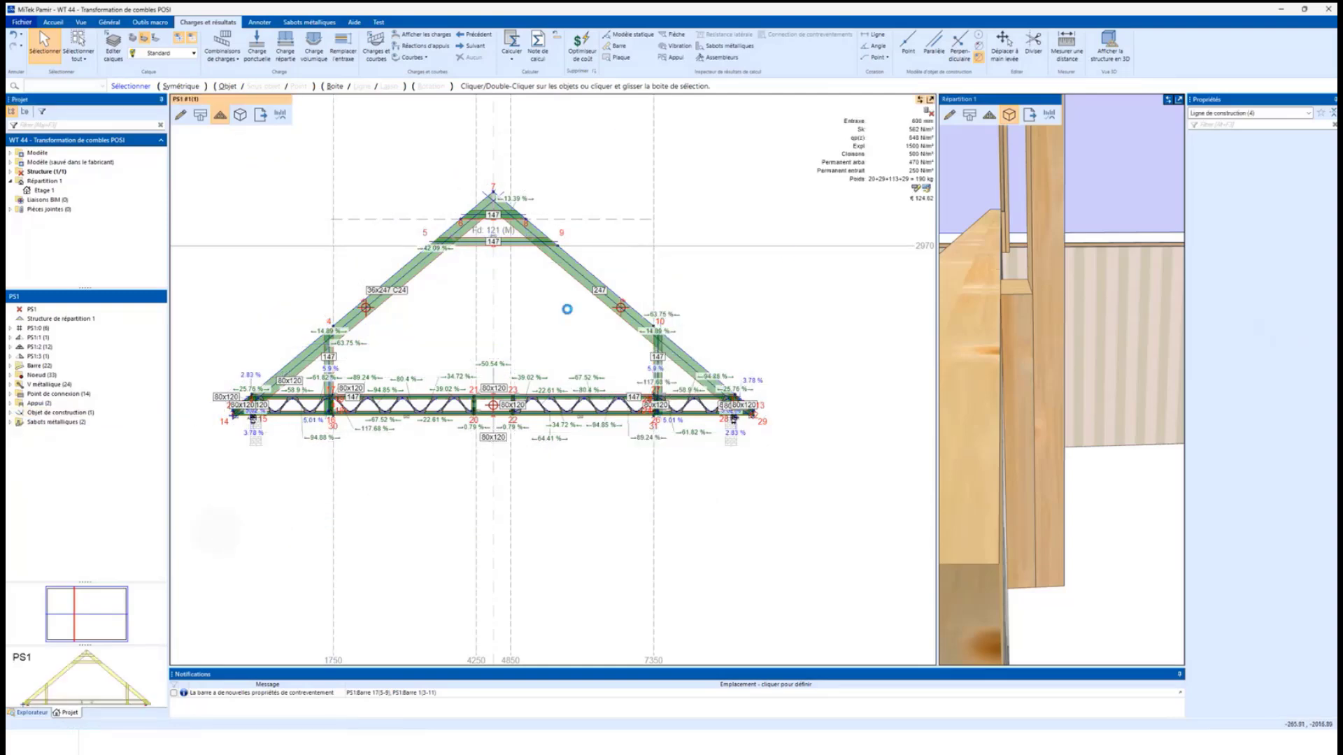
key("Delete")
left_click(795, 245)
key("Delete")
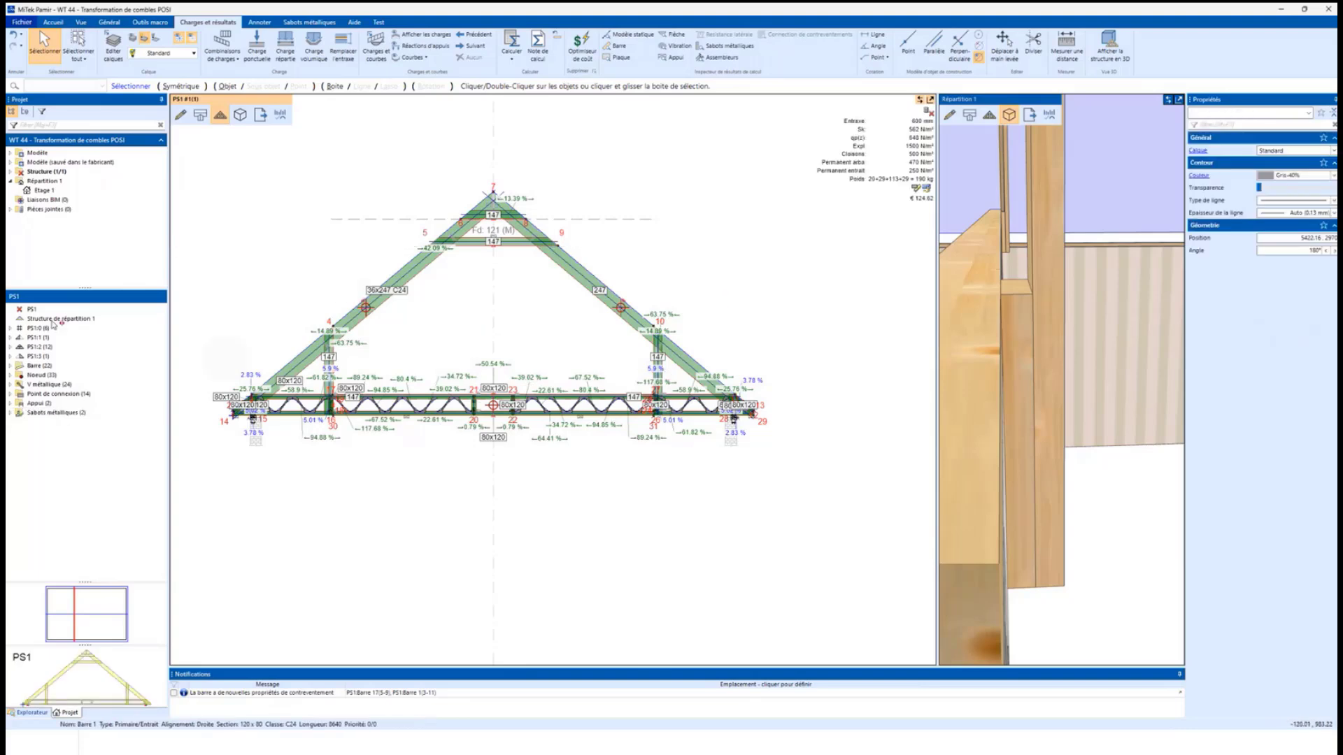
- Add an extra PS-12 metal web in the floor beam beside each vertical stud, keeping symmetry, and recalculate the structure
left_click(20, 310)
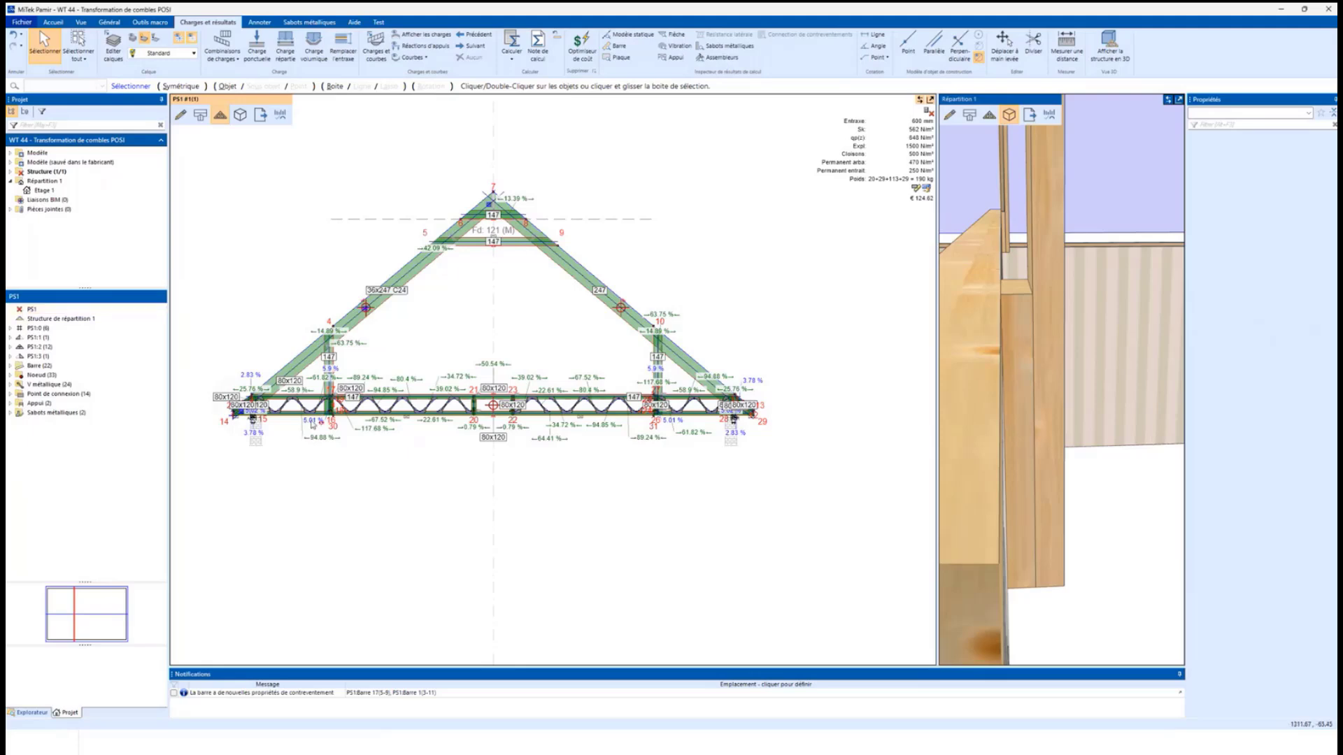
scroll(356, 419, "up", 2)
scroll(340, 421, "up", 3)
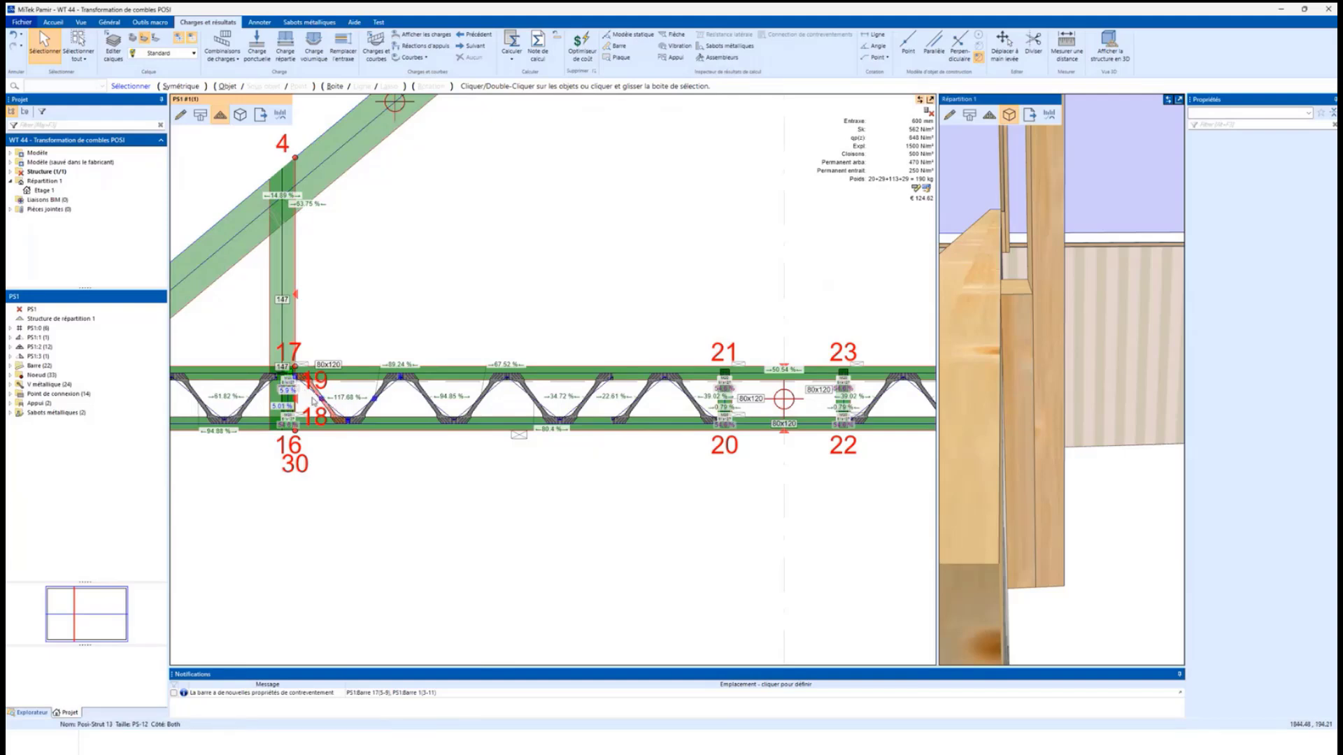
left_click(329, 398)
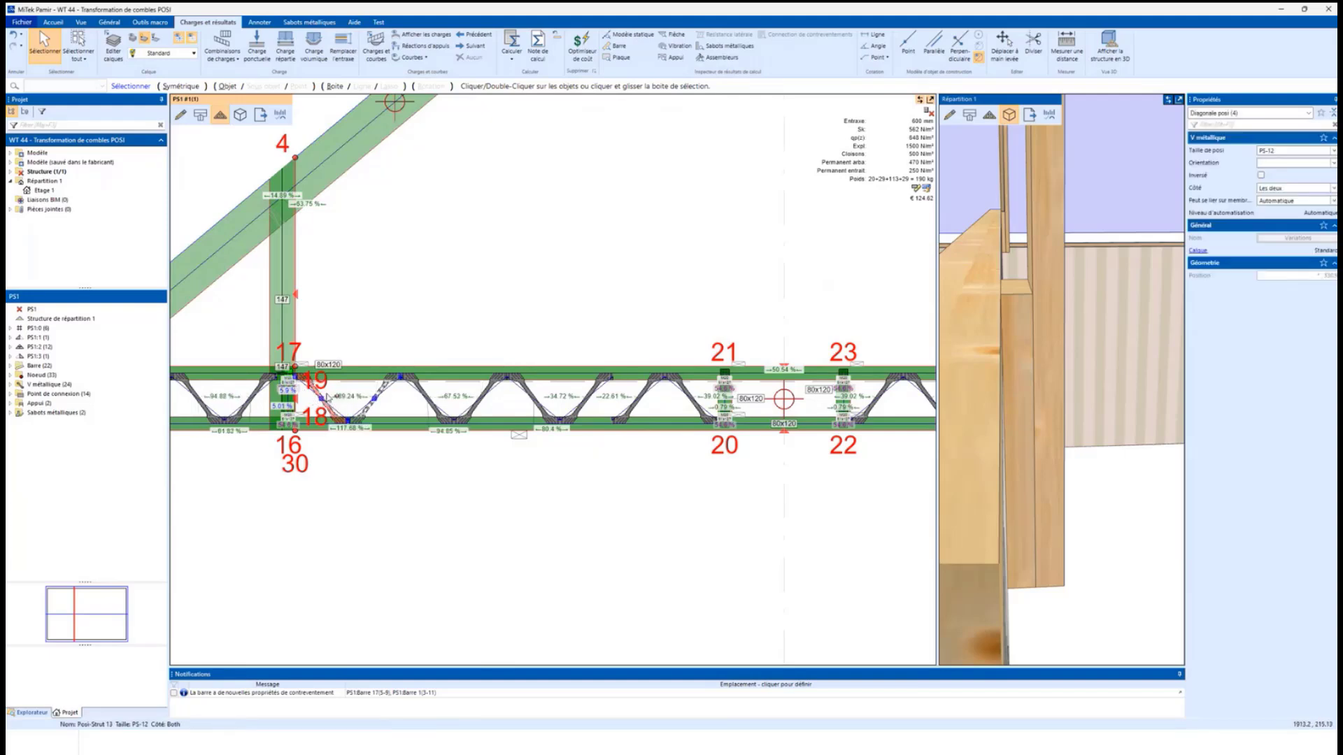
right_click(333, 397)
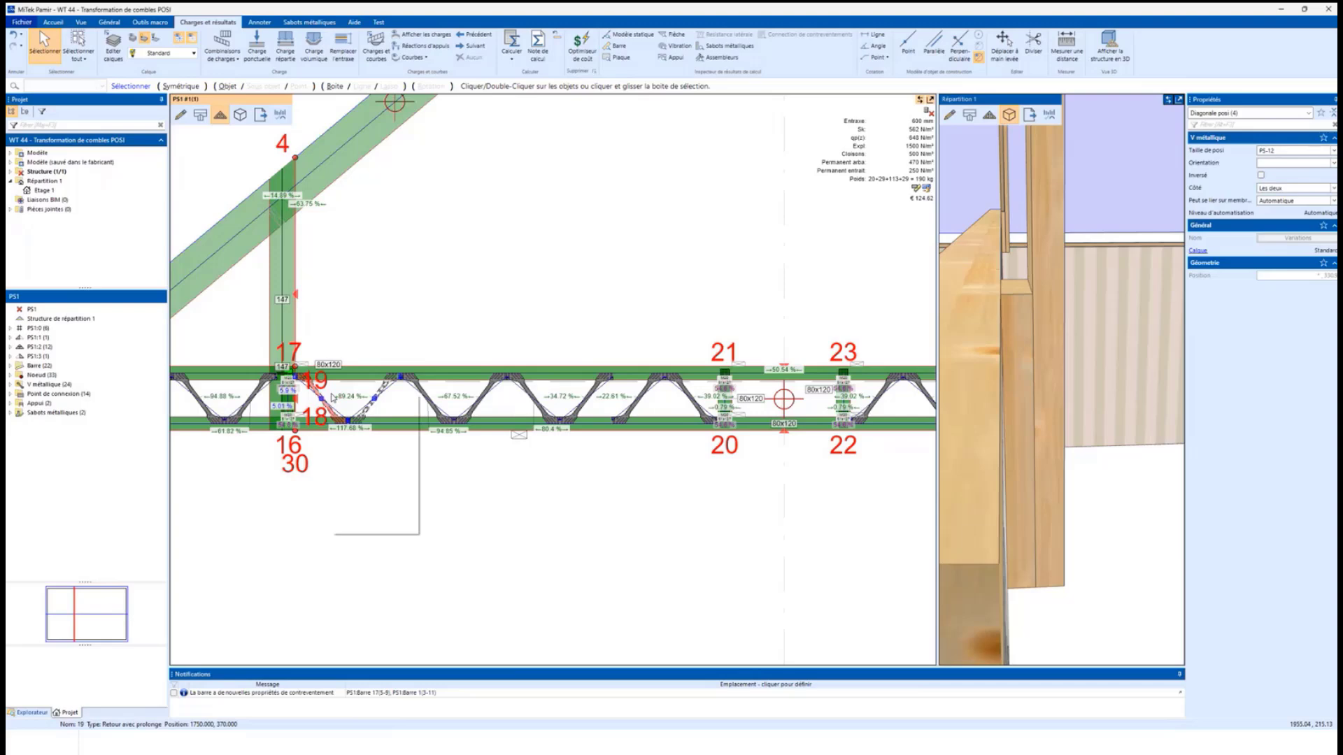
left_click(383, 461)
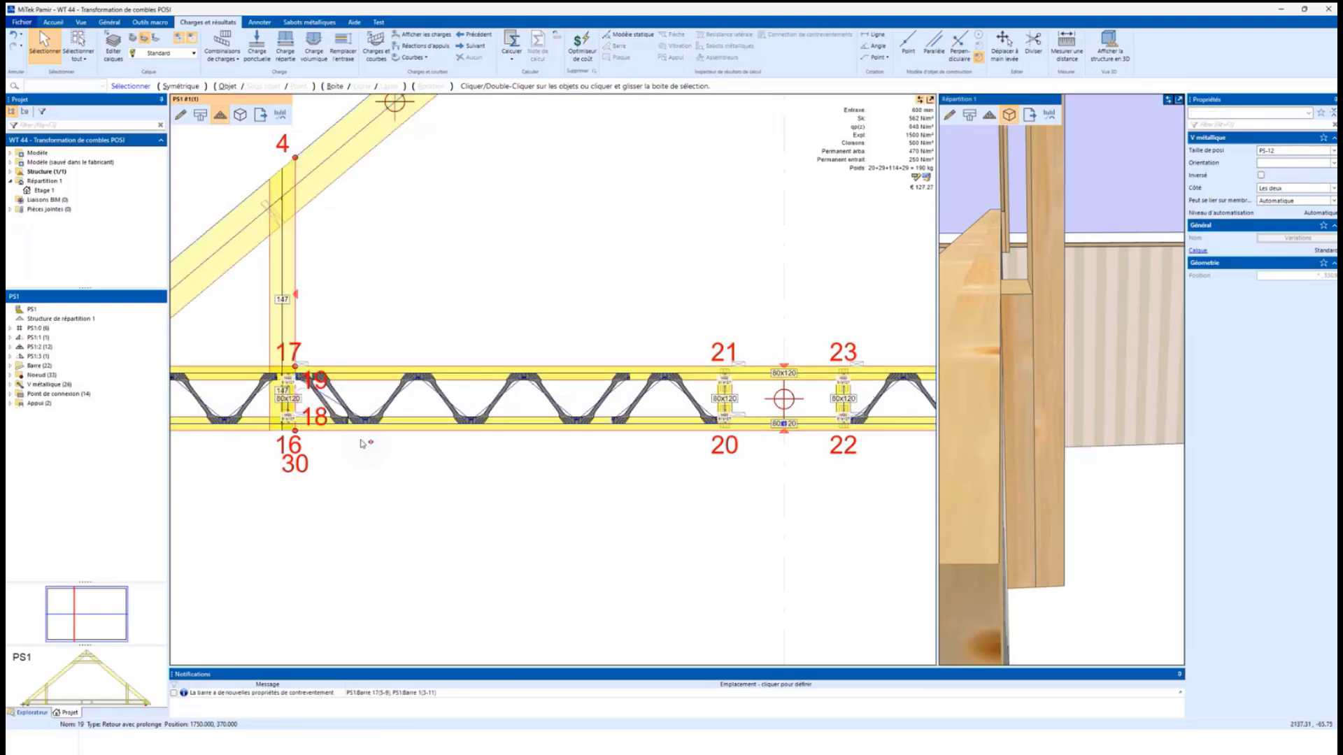
scroll(294, 434, "down", 4)
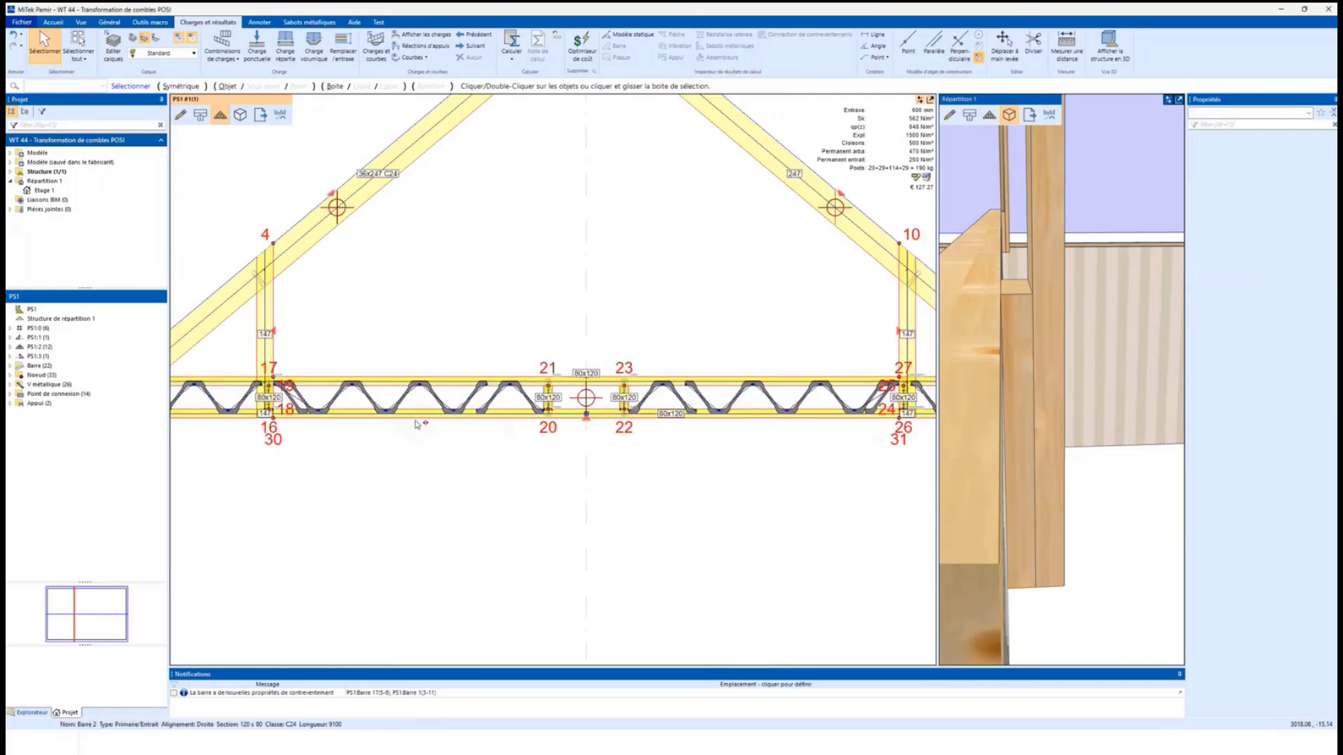
key("F5")
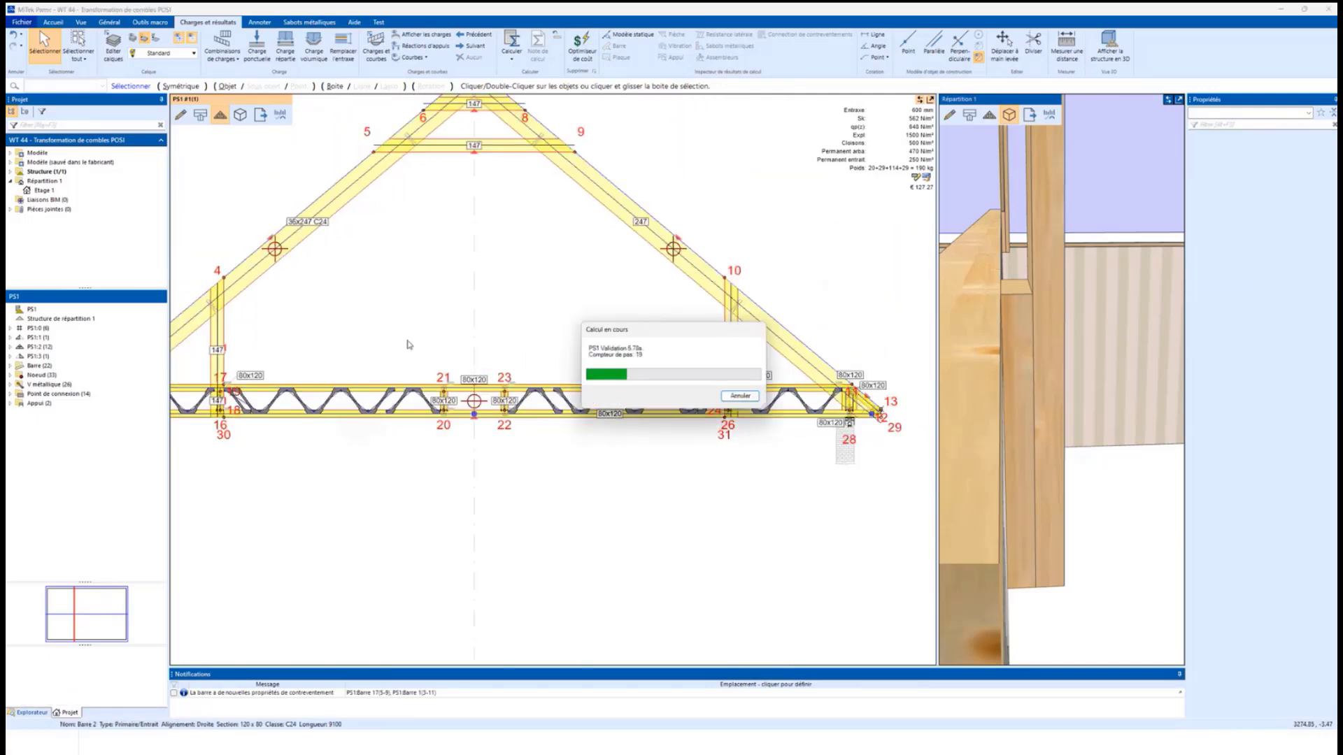
scroll(533, 324, "down", 3)
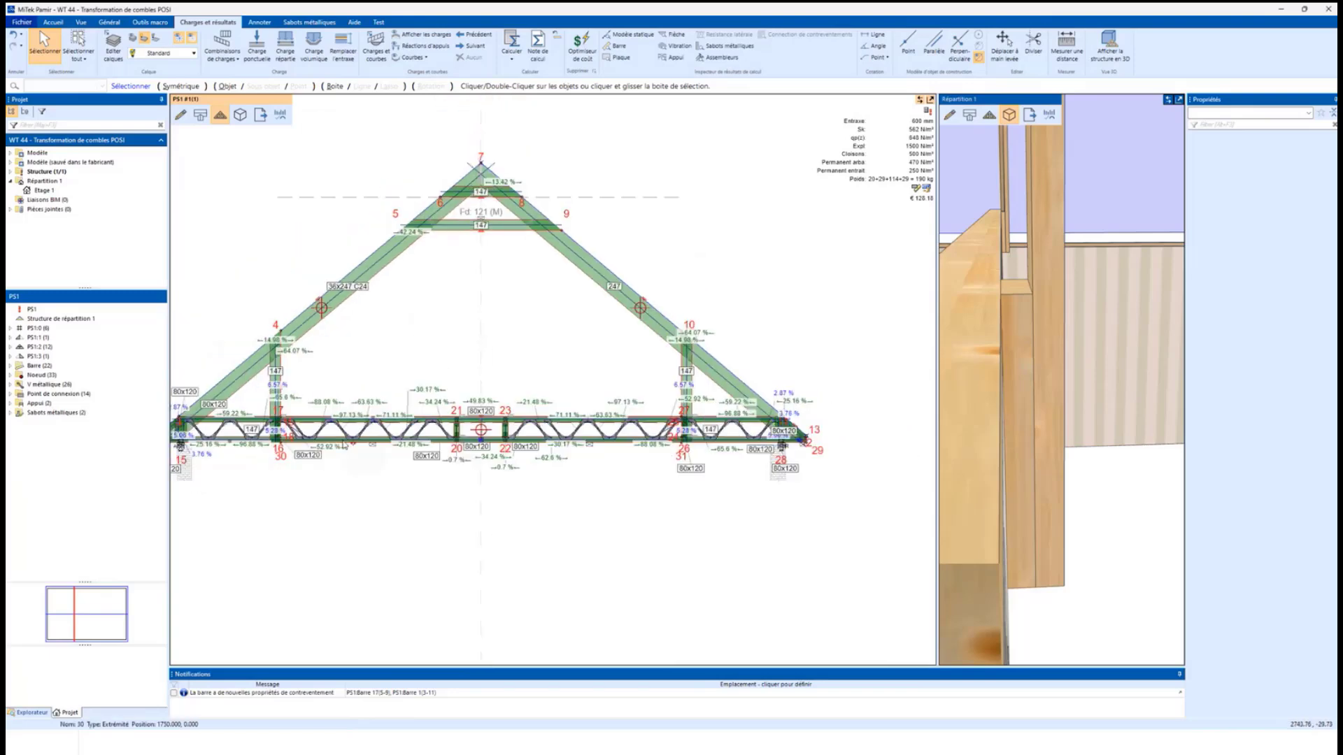
- Open the calculation review for PS1 and approve the warning about the automatic imposed loading
left_click(30, 309)
right_click(30, 309)
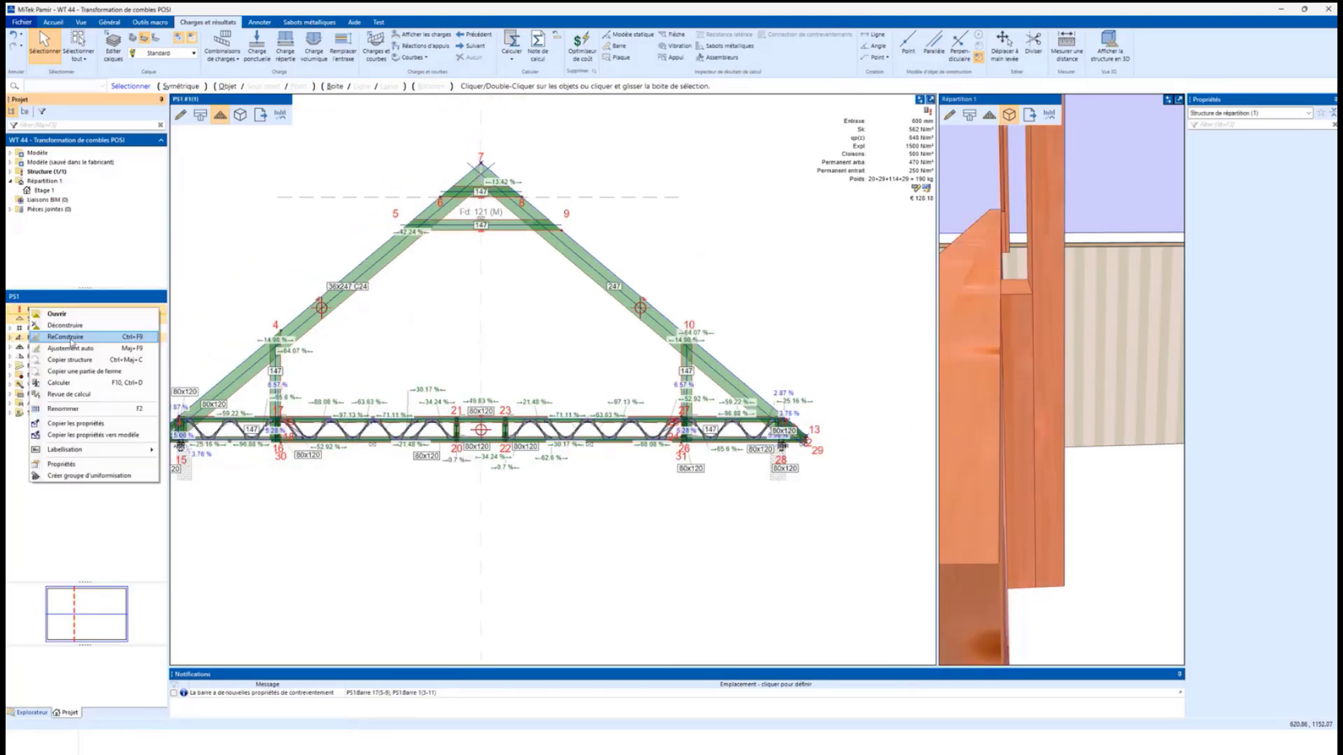
left_click(73, 395)
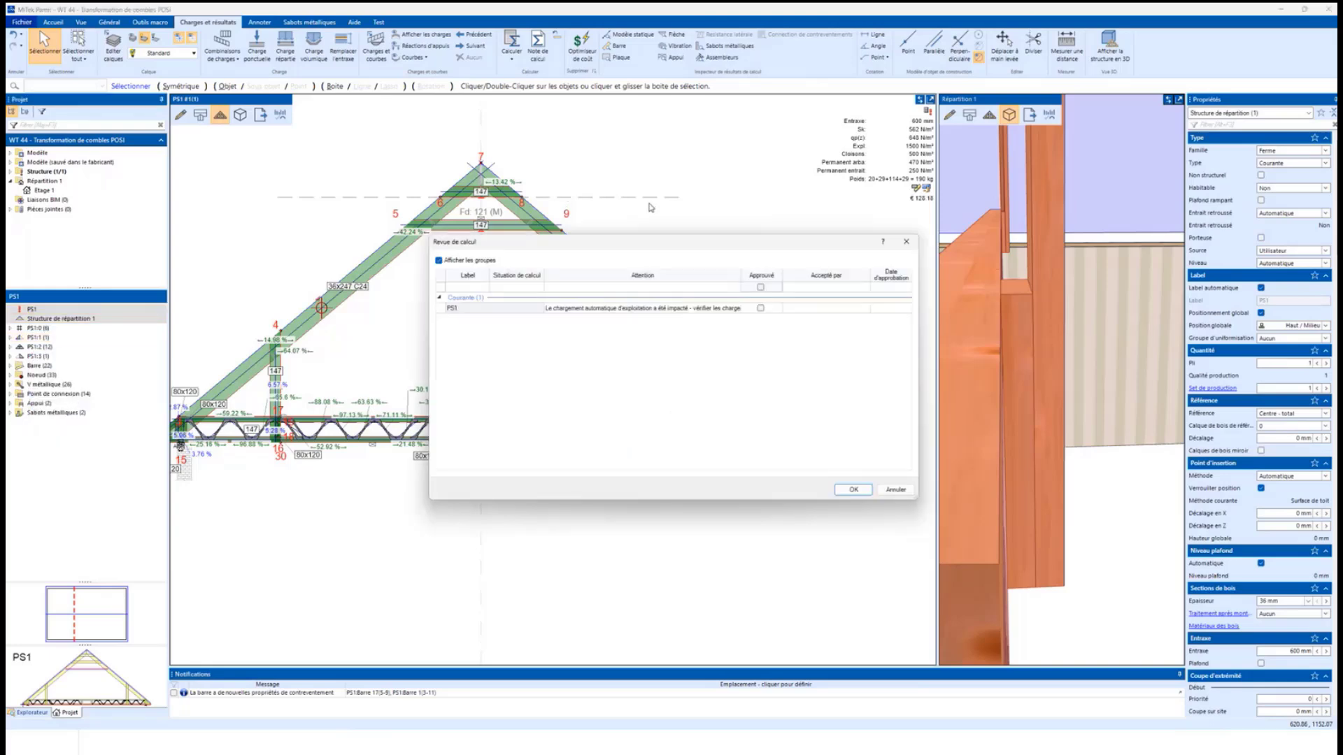
left_click_drag(624, 253, 452, 230)
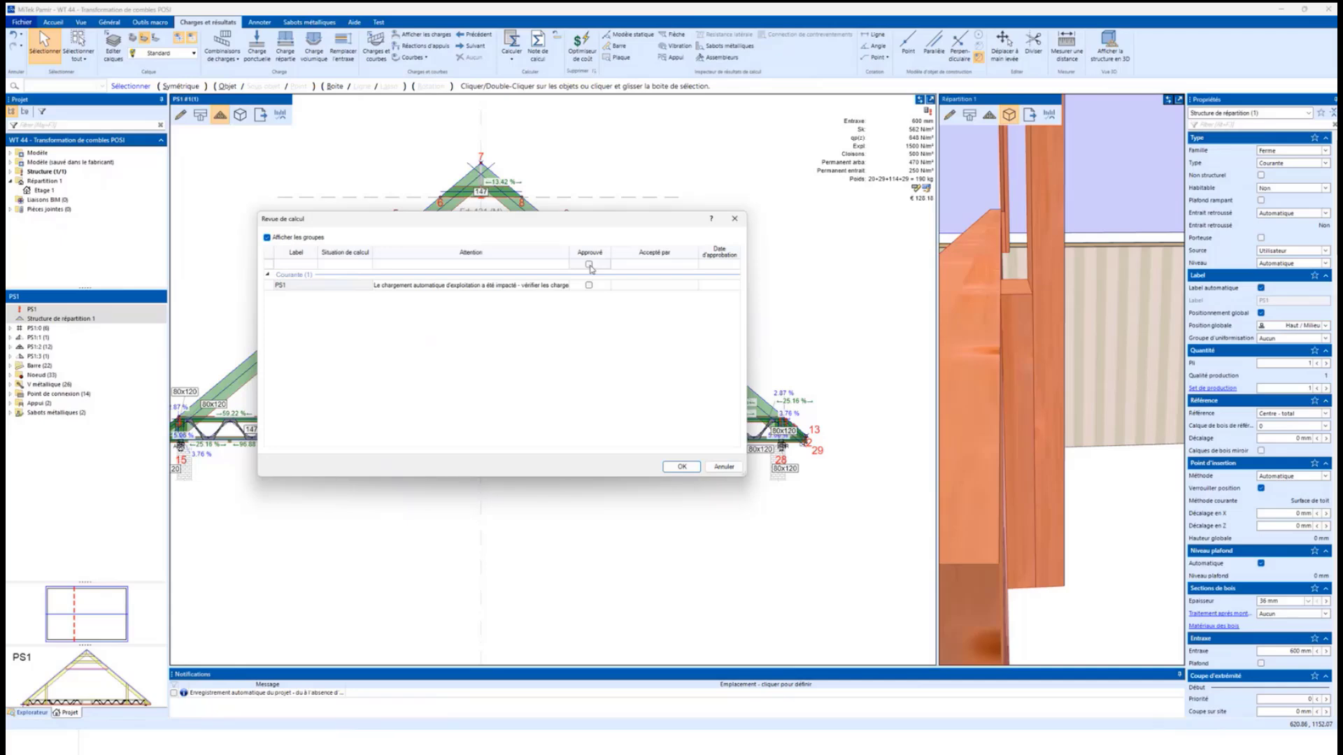
left_click(589, 264)
left_click(678, 467)
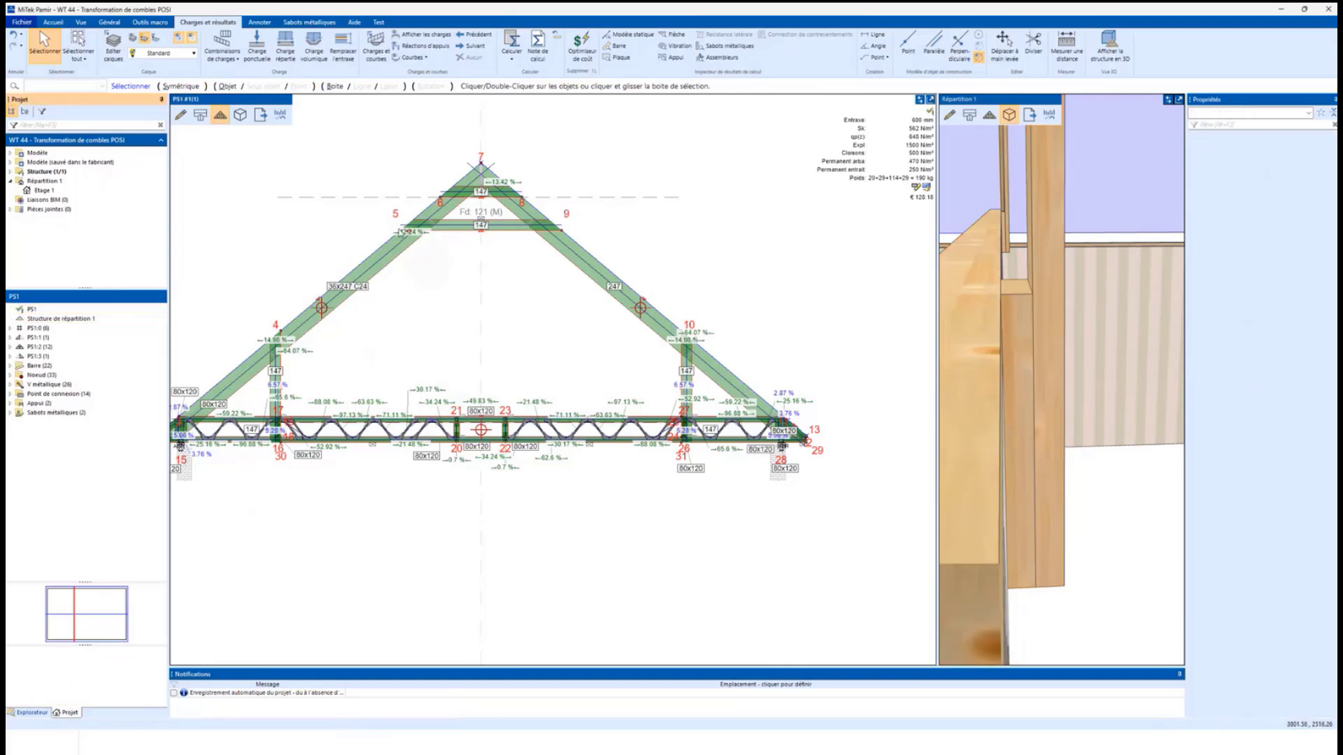
- Inspect the deflection results for the floor beam's bottom chord at midspan
middle_click_drag(509, 346, 512, 345)
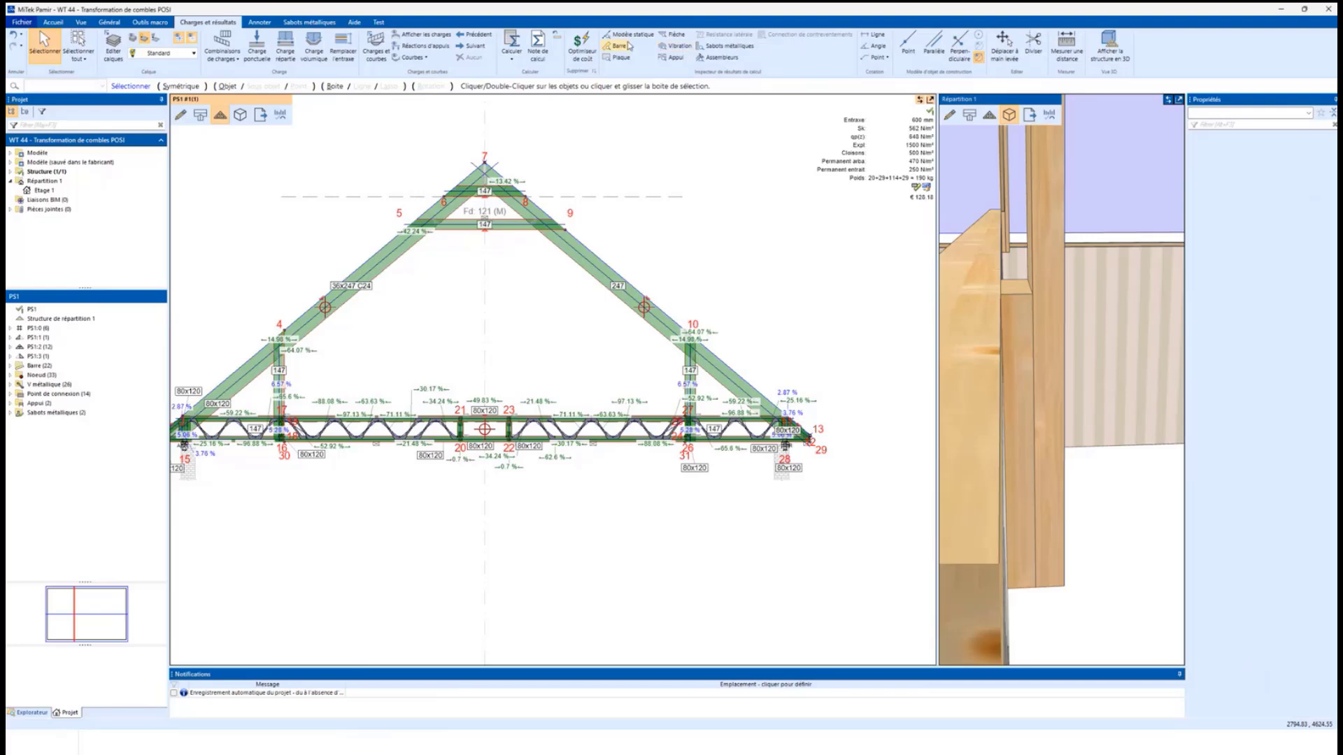
left_click(628, 46)
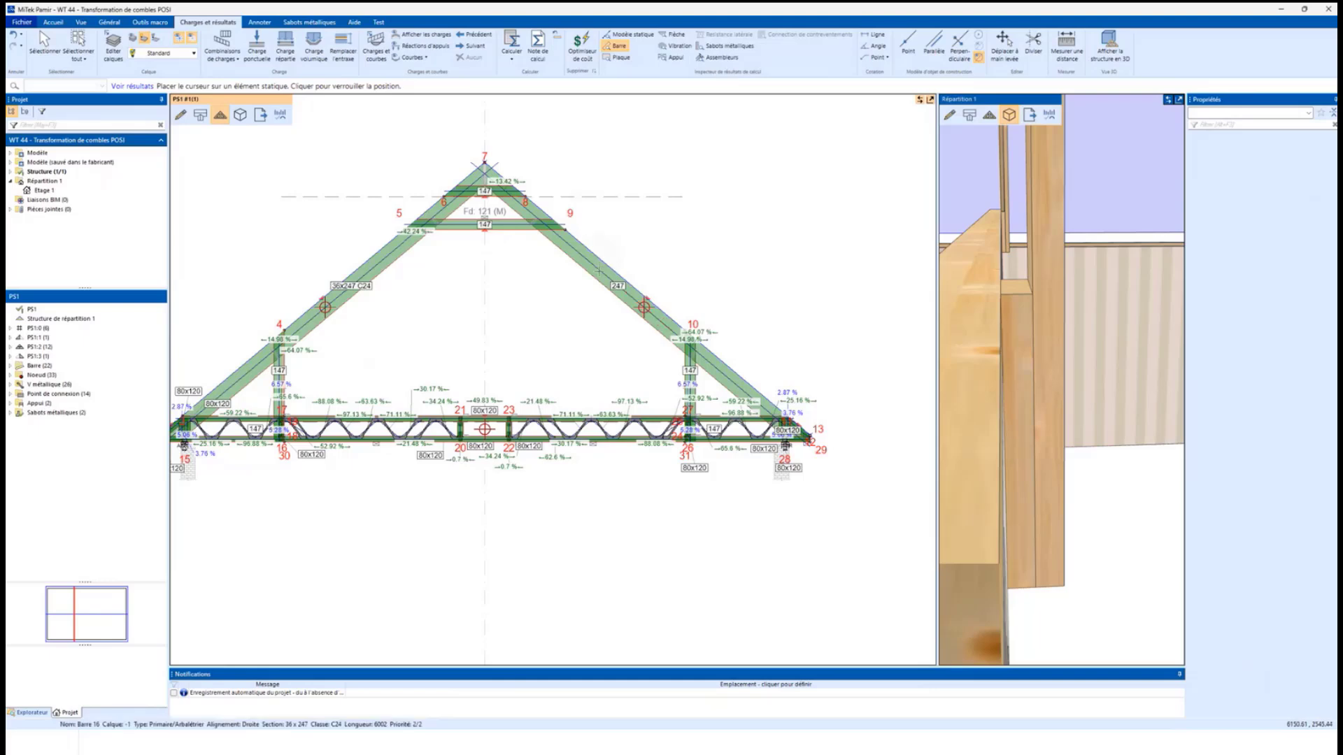
left_click(672, 35)
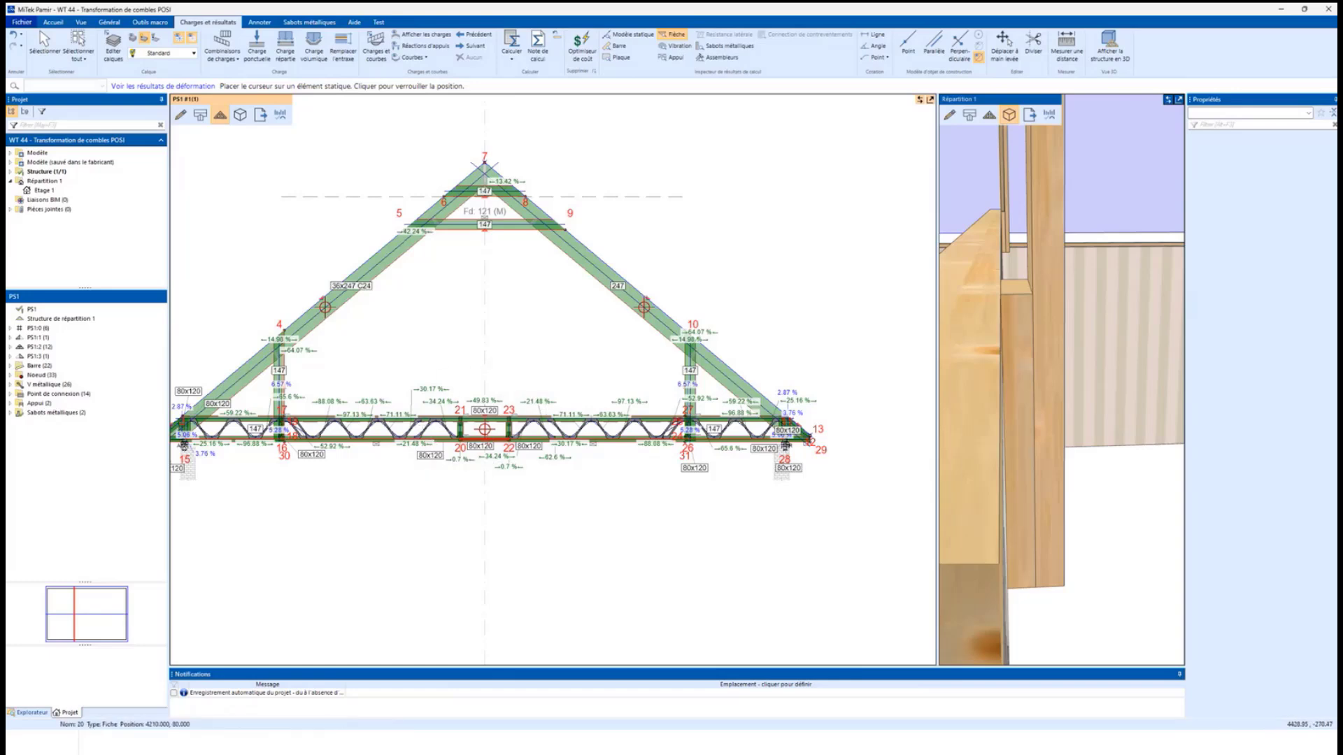
left_click(485, 429)
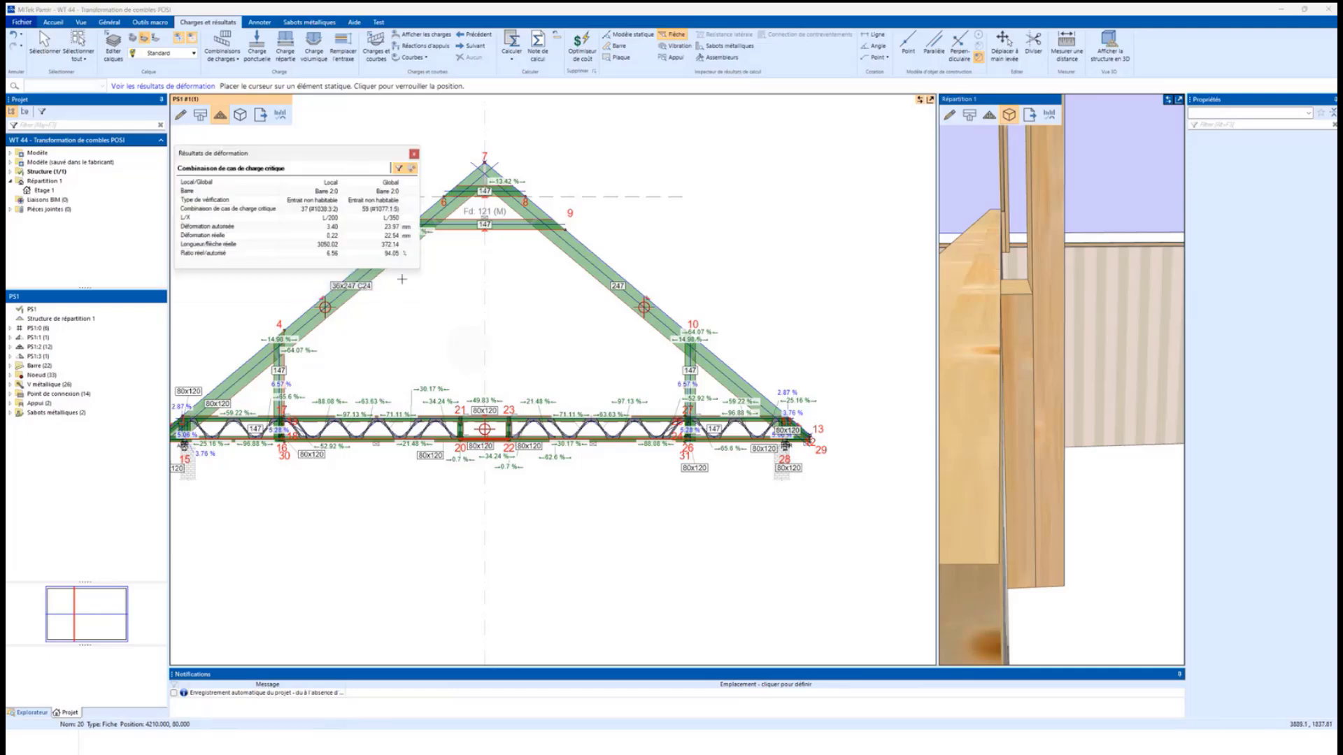
key("Escape")
- Switch to the presentation and compare its non-simplified structure slide with the calculated Pamir model
left_click(1280, 12)
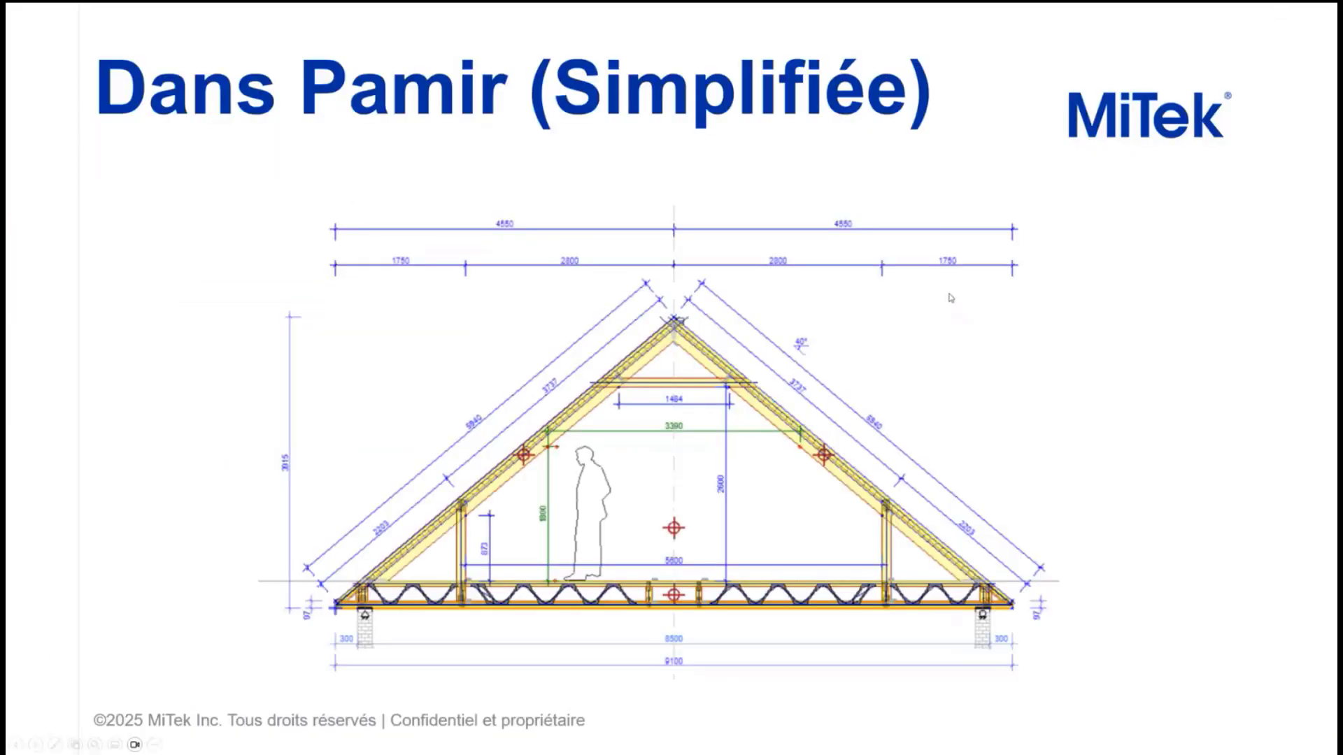
left_click(35, 745)
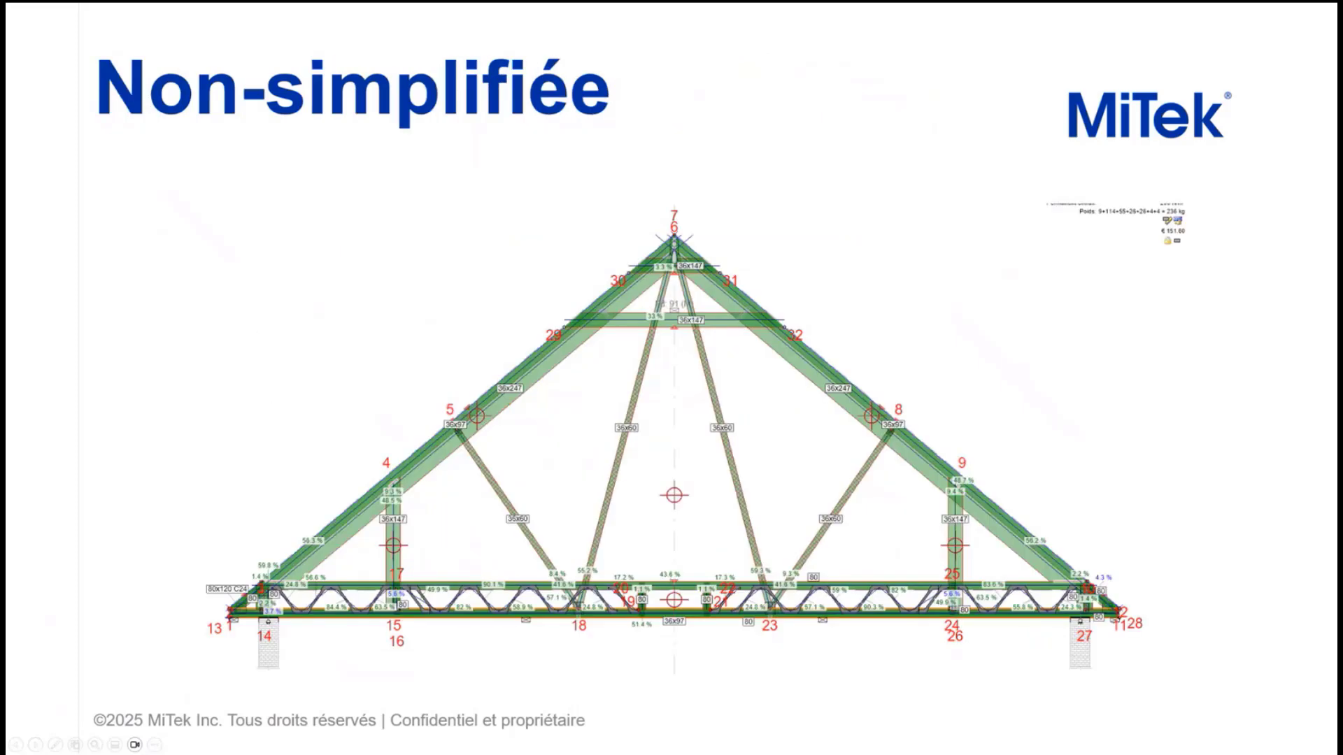
key("alt+Tab")
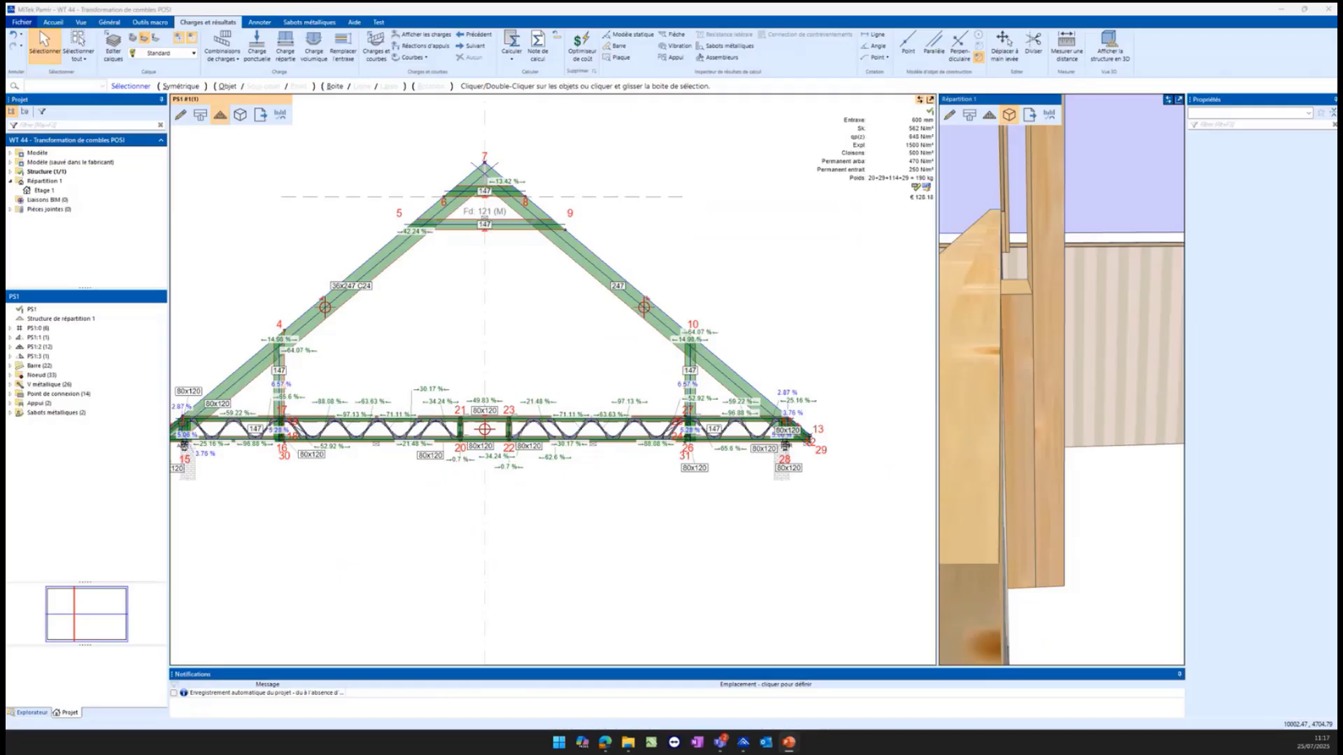
key("alt+Tab")
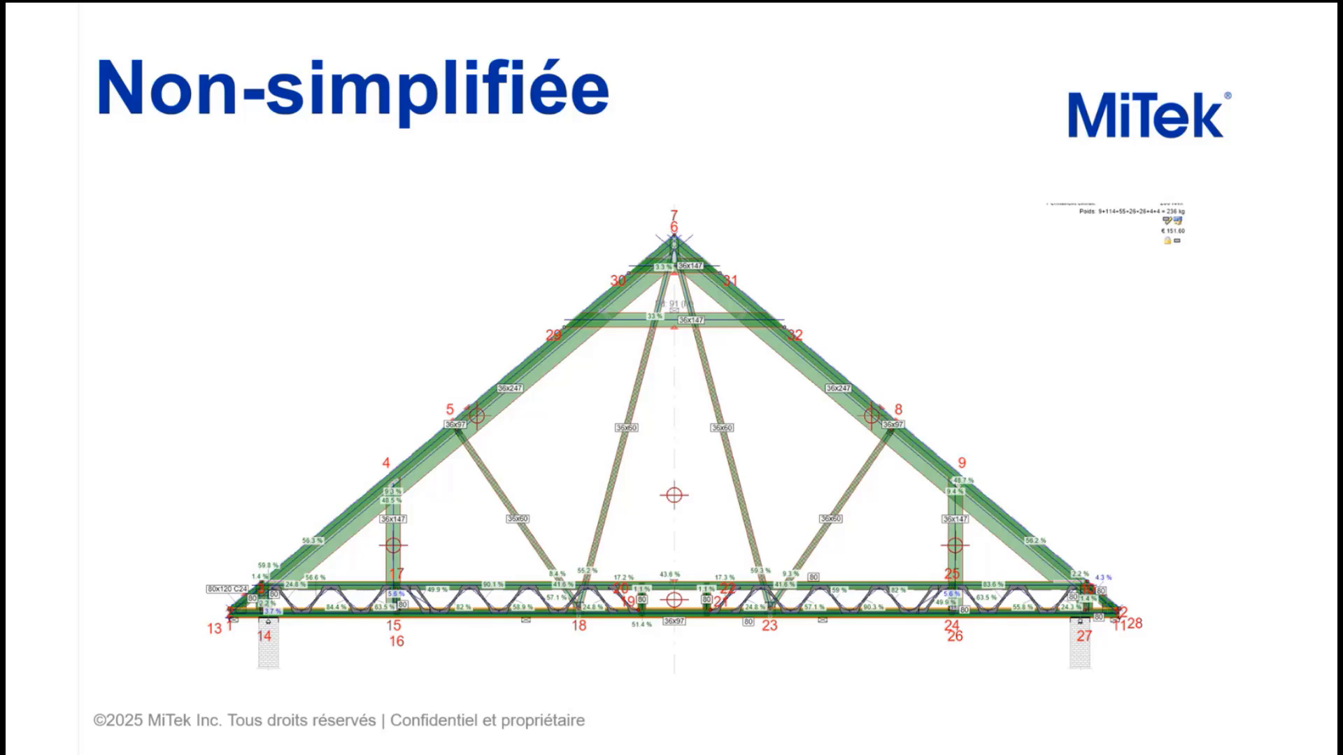
- Switch to the Pamir project POF09.1 - PS12 - Fermes de base and examine its layered truss in the 3D view
key("alt+Tab")
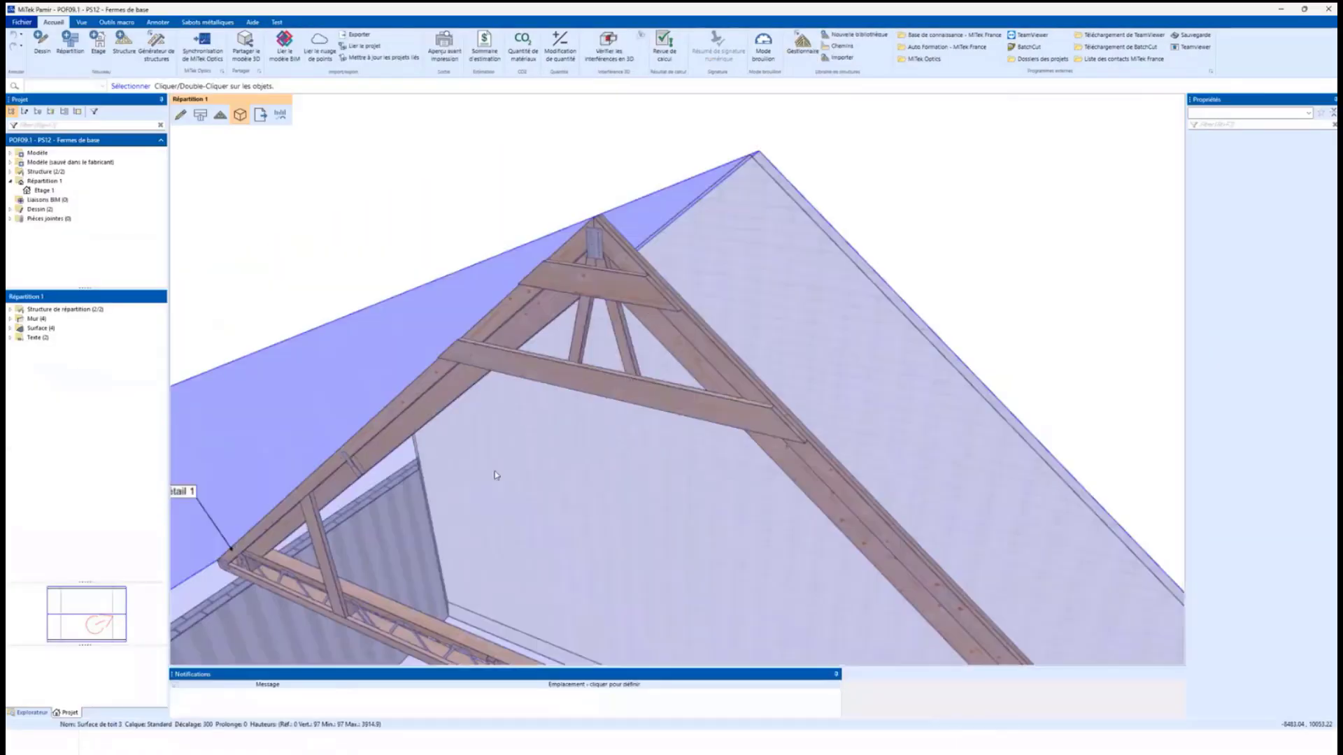
mouse_move(460, 492)
middle_mouse_down("shift")
mouse_move(555, 392)
mouse_move(521, 452)
mouse_move(602, 362)
mouse_move(548, 399)
middle_mouse_up("shift")
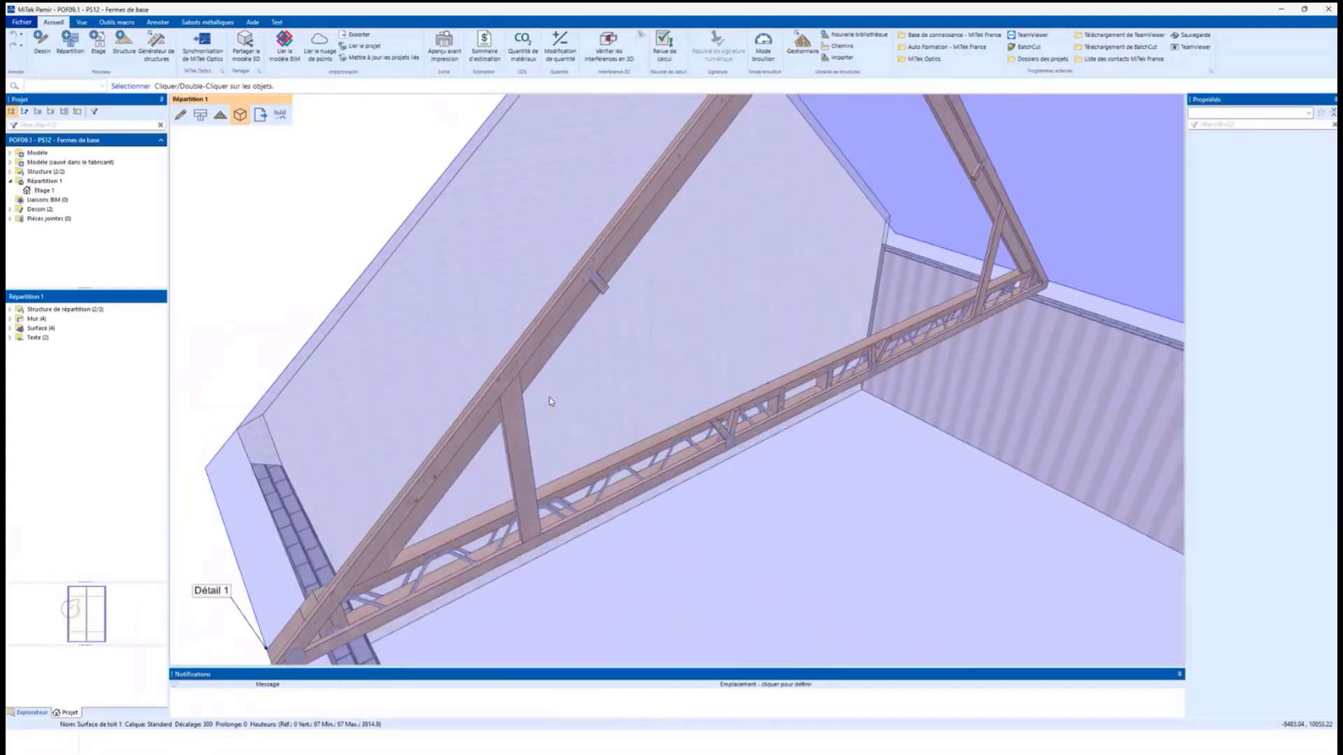
left_click(526, 356)
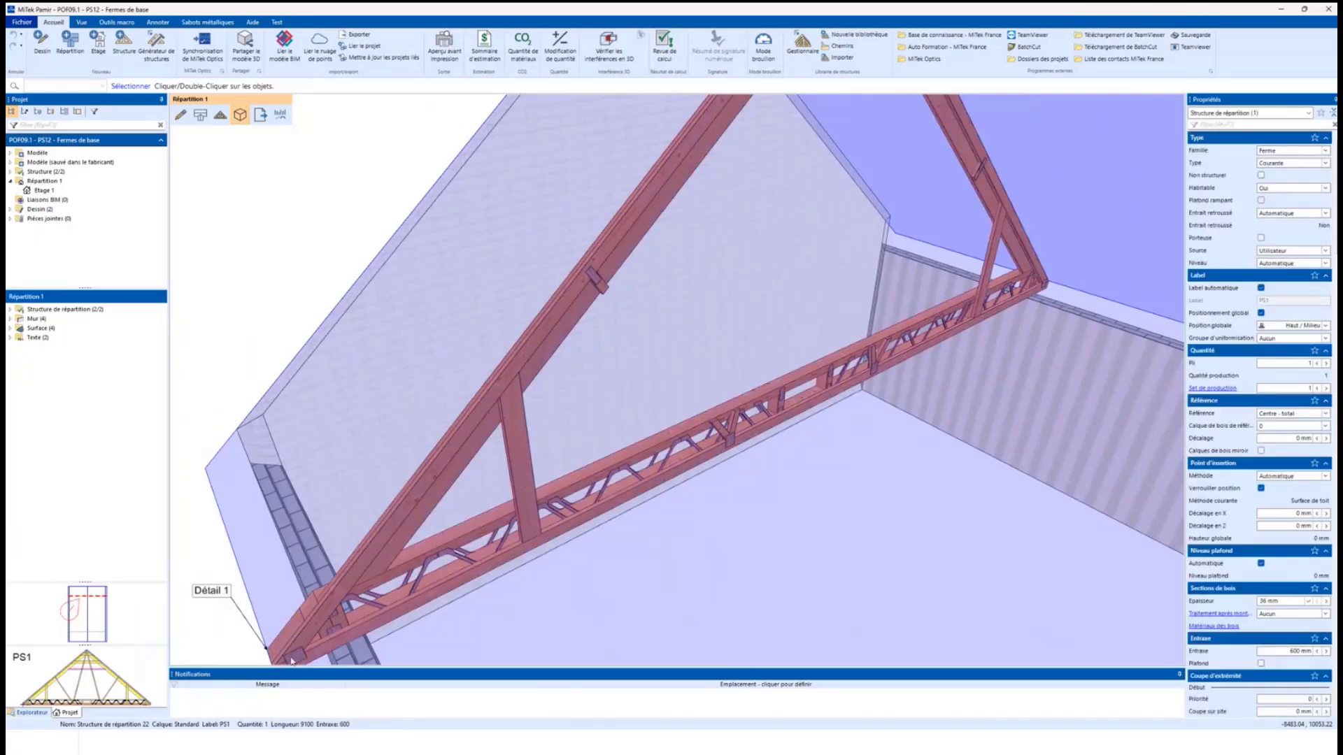
middle_click_drag(602, 276, 675, 492)
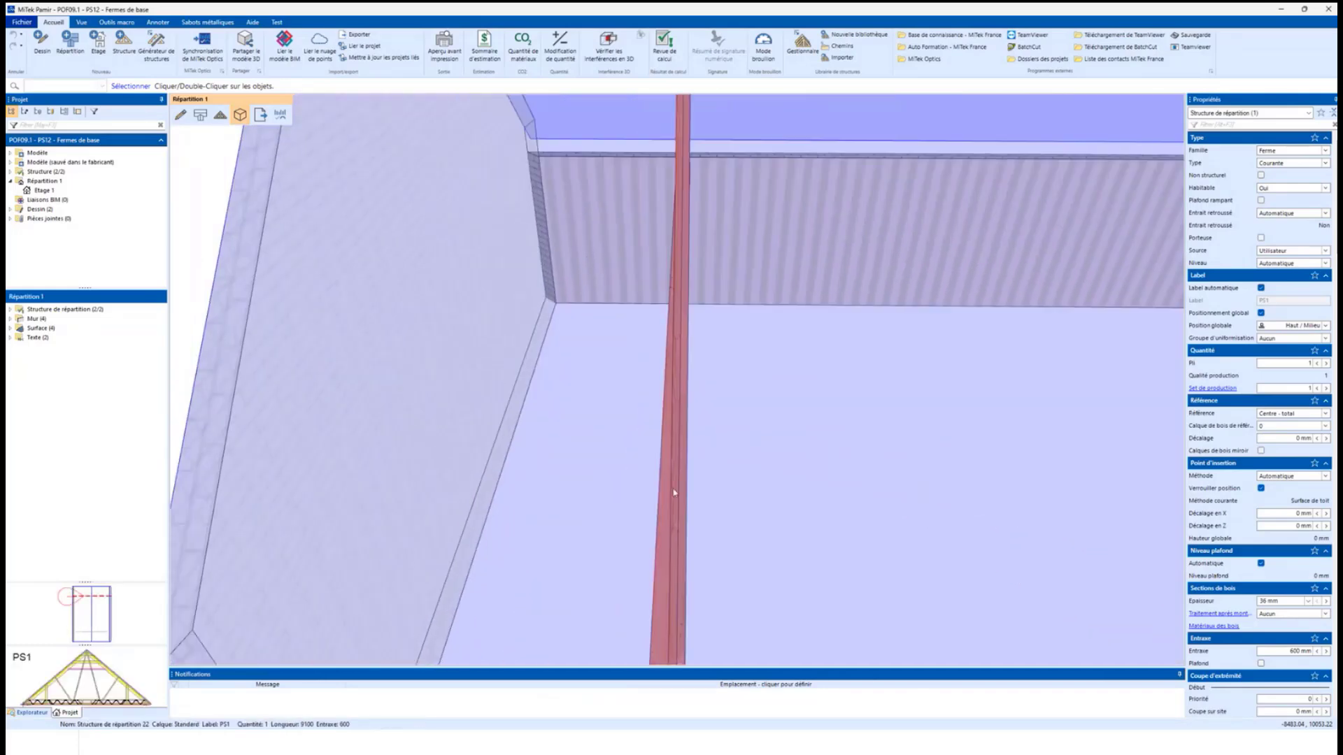
middle_click_drag(684, 385, 461, 433)
- Open truss PS1 in its structure view and check which timber layers it uses
double_click(490, 400)
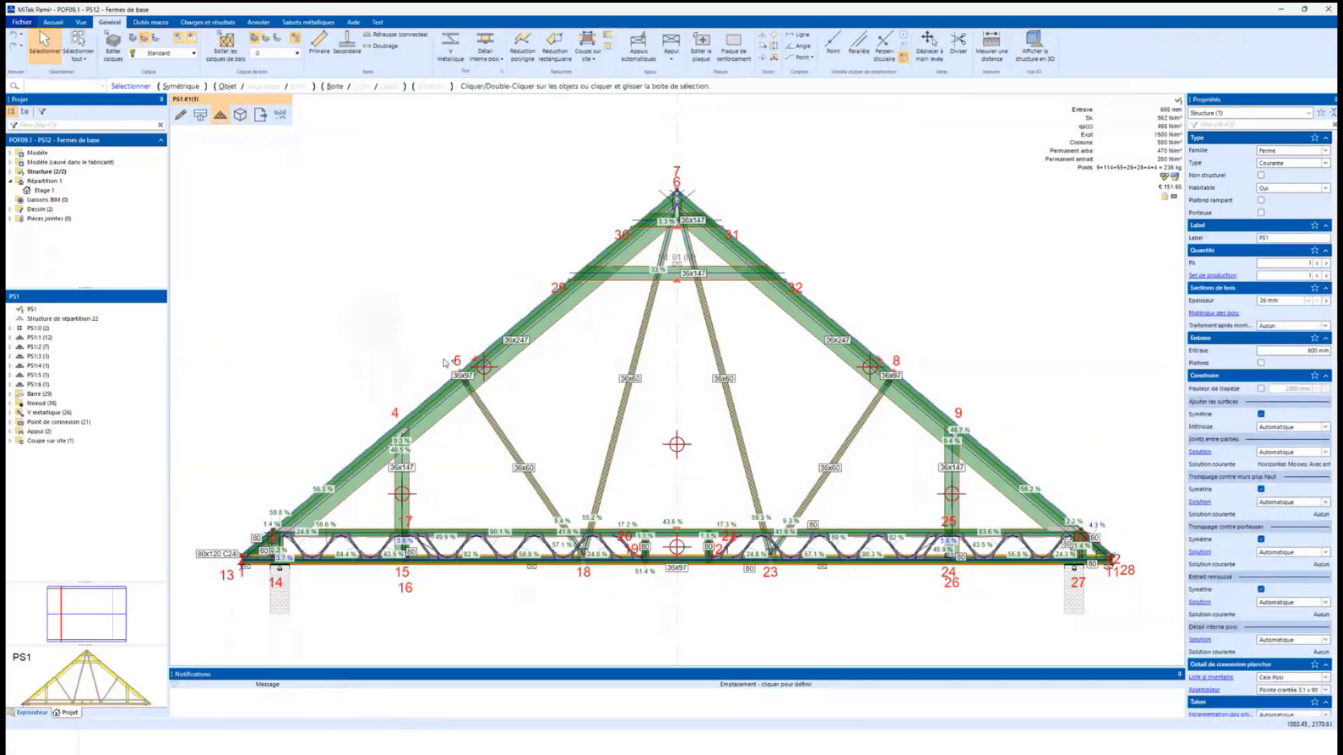
left_click(269, 53)
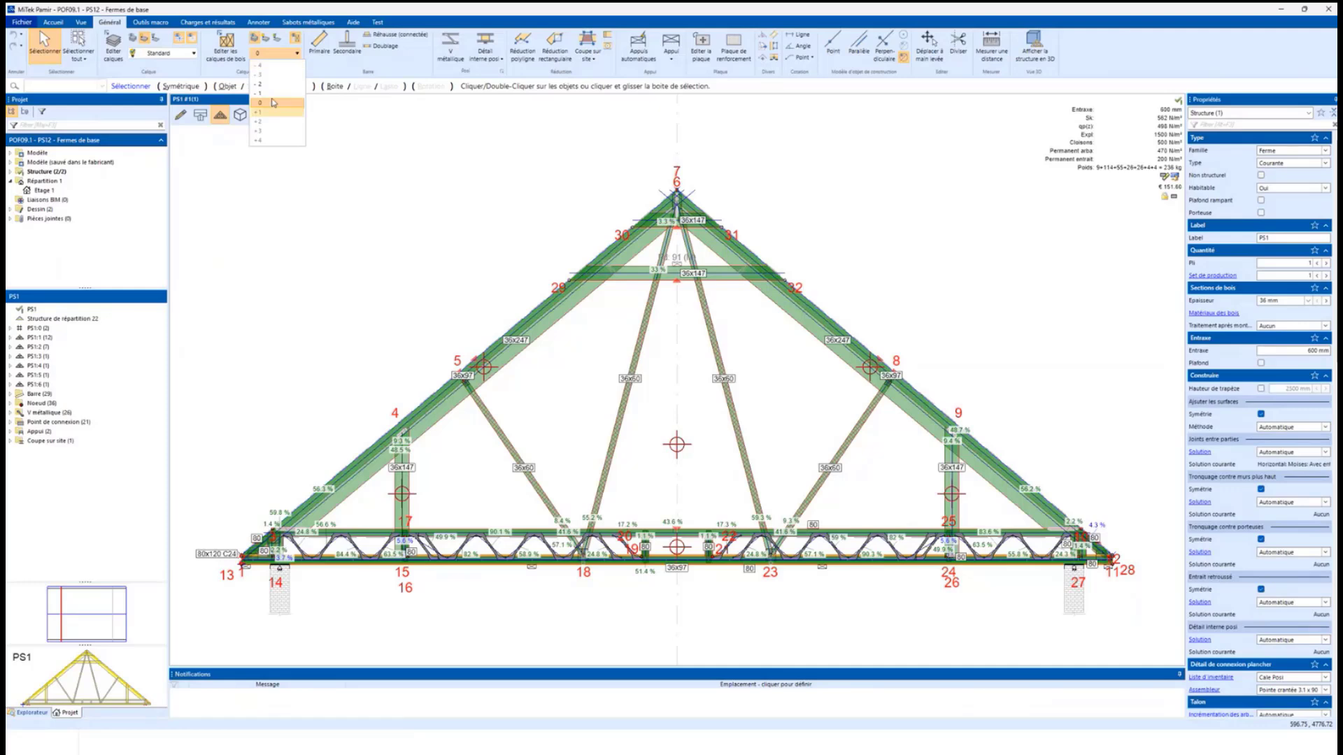
left_click(358, 295)
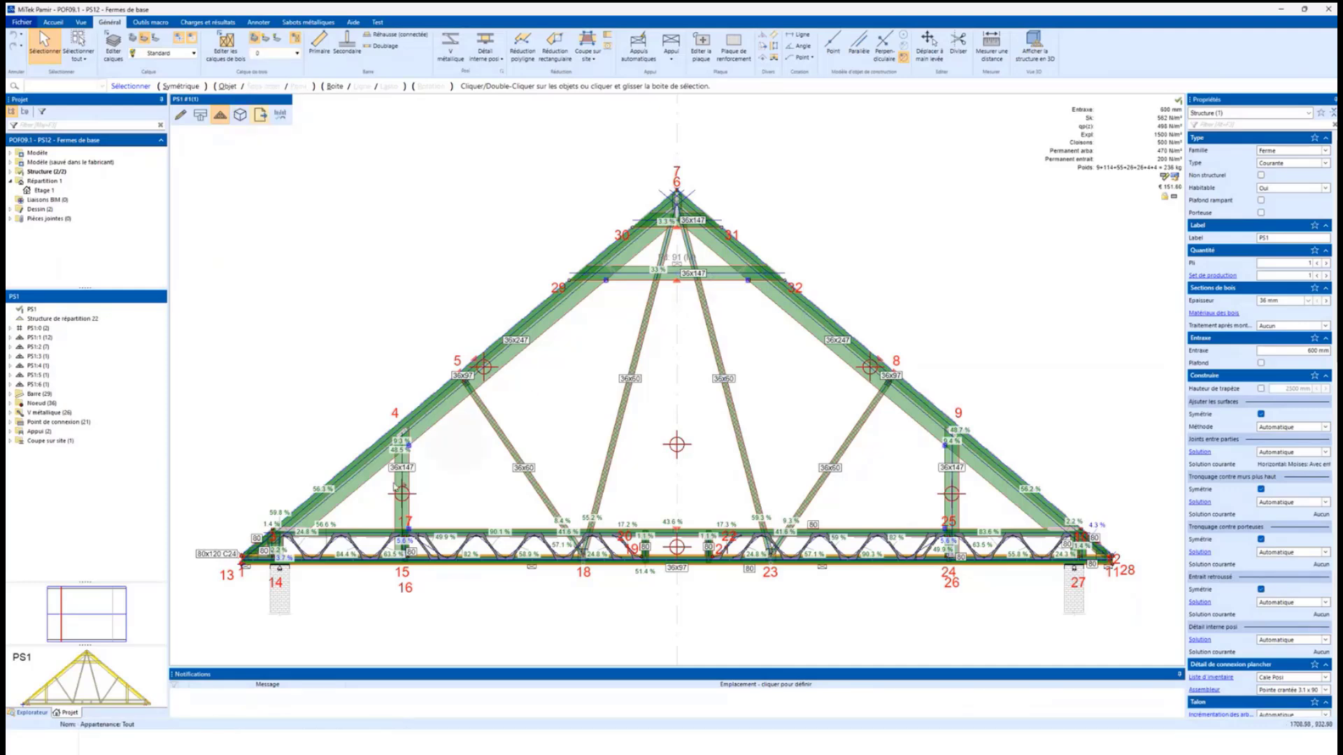
- Select the left rafter of truss PS1 and examine its section, timber layer and properties up close
left_click(358, 490)
scroll(263, 542, "up", 1)
scroll(263, 549, "up", 1)
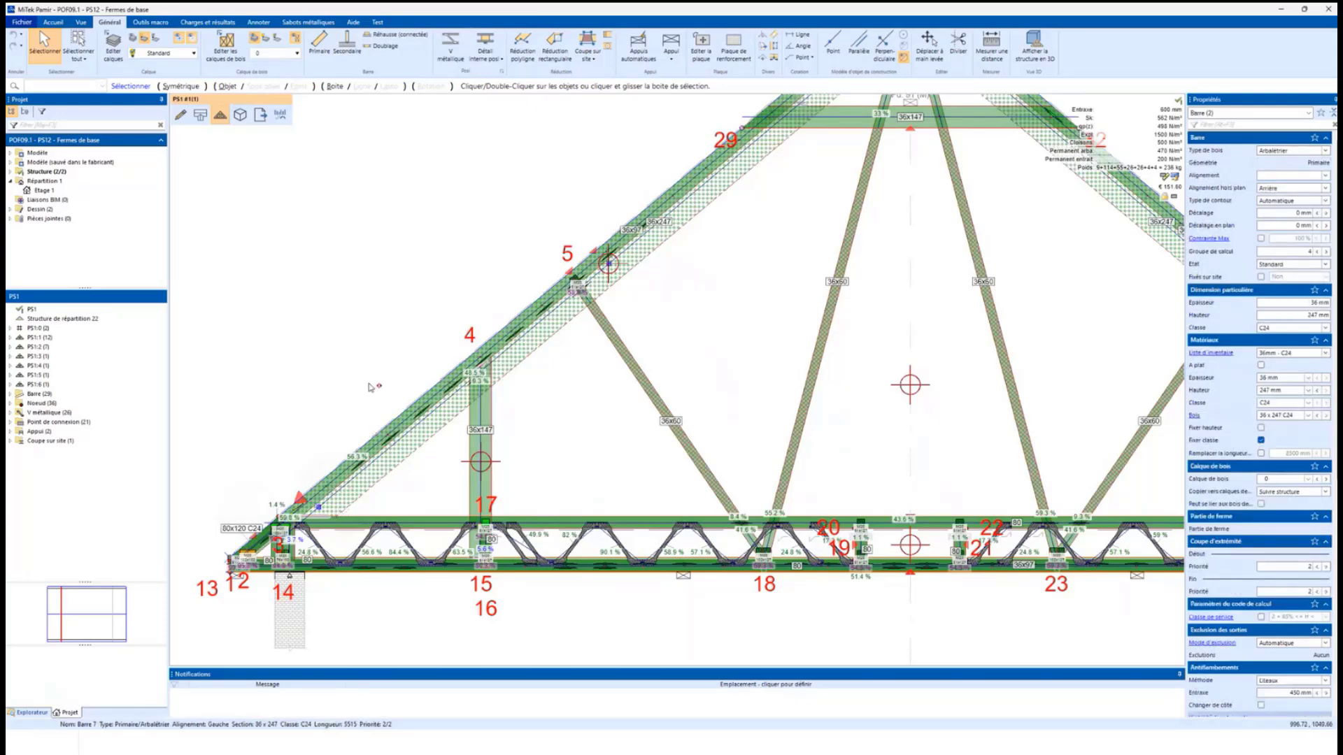
middle_click_drag(439, 372, 435, 372)
scroll(435, 372, "down", 2)
- Select the diagonal 36x60 web members, check their properties and look at the available on-site cut options
double_click(763, 382)
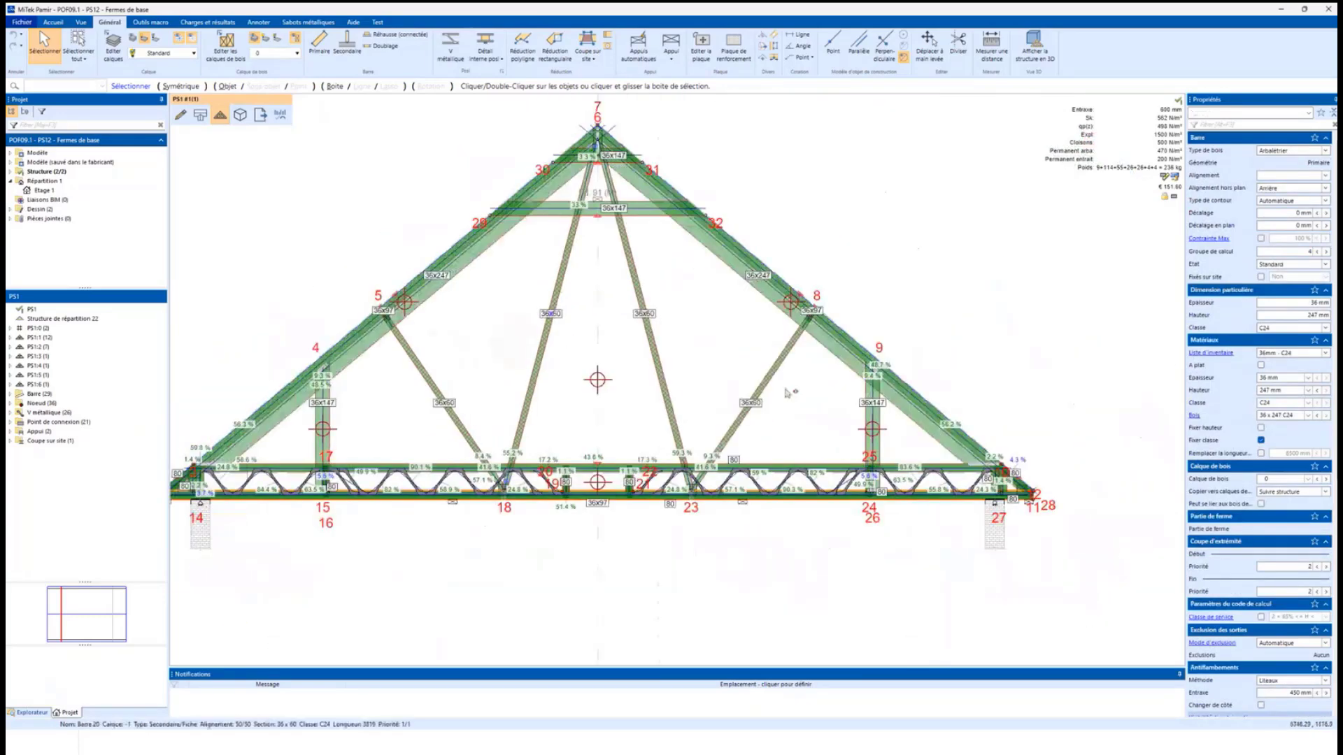
left_click(591, 58)
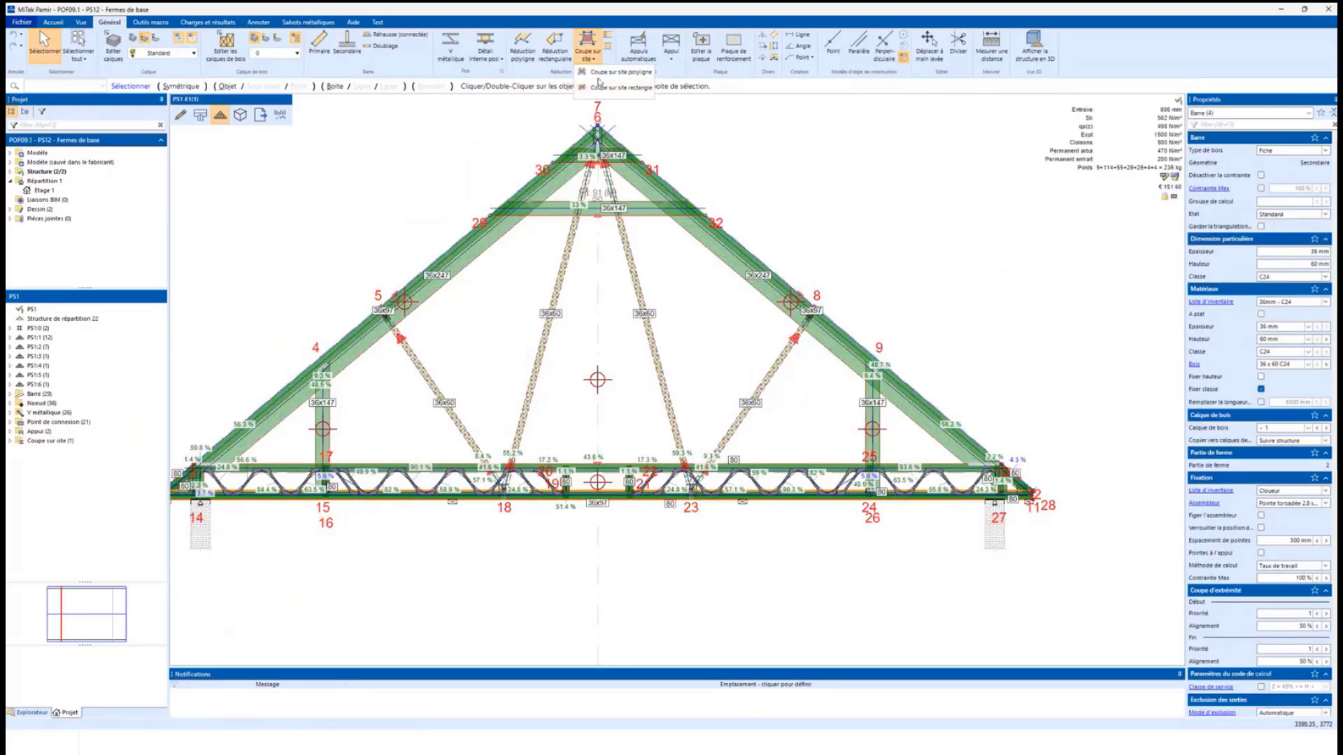
key("Escape")
key("Escape")
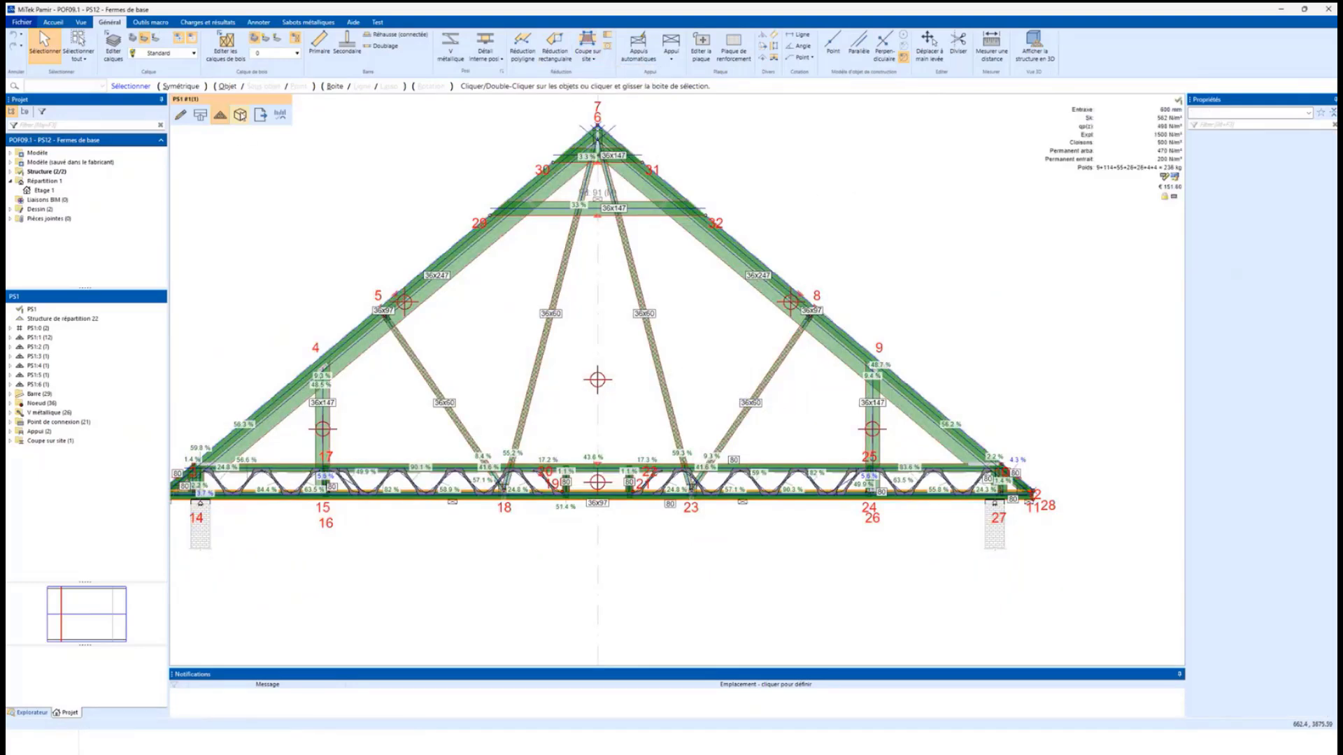
- Return to the 3D view and examine the layered truss with its posi-beam floor
left_click(241, 114)
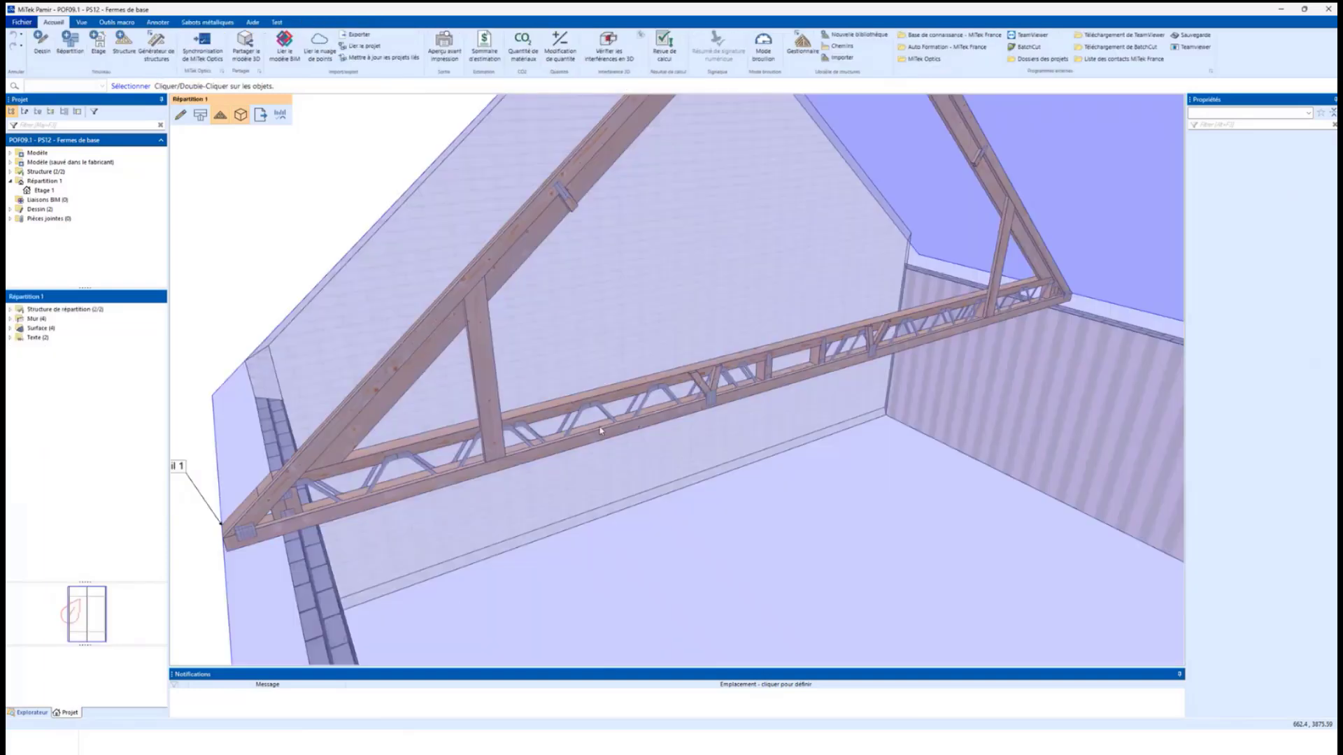
left_click(624, 399)
double_click(624, 399)
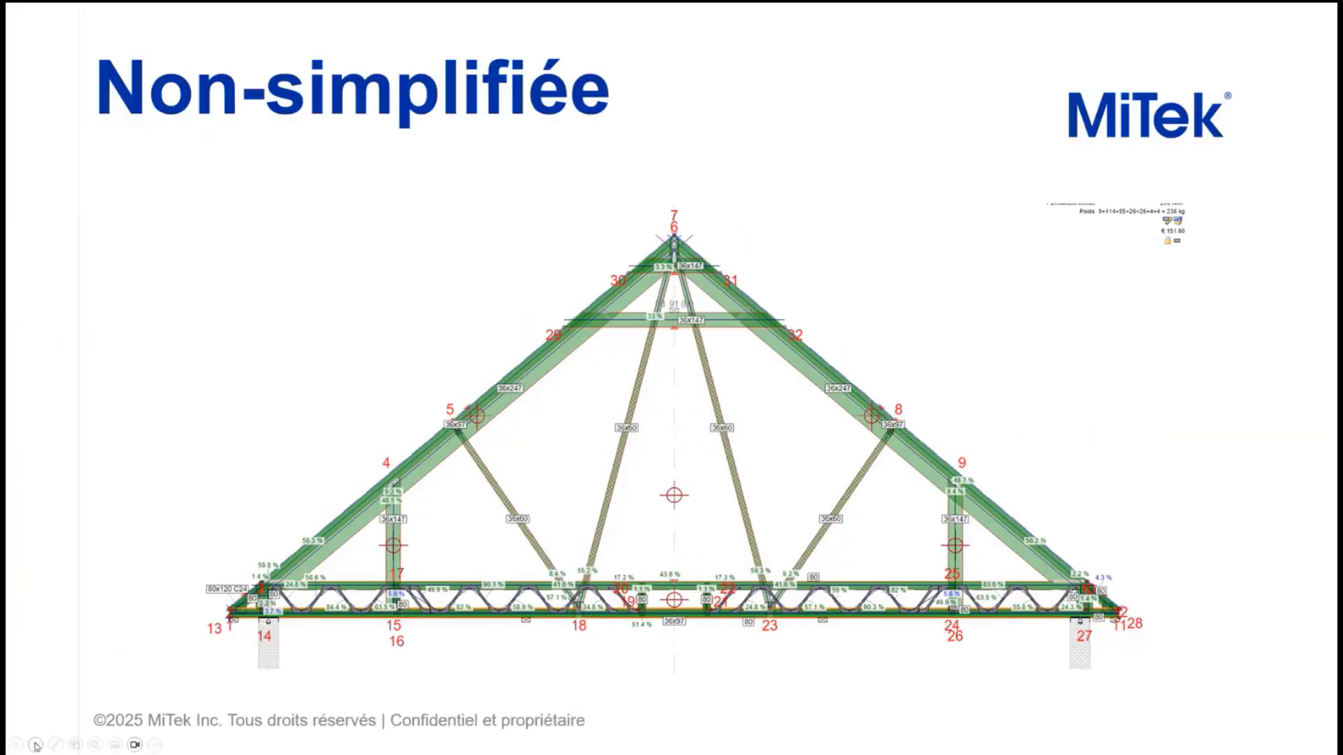
- Advance the presentation to the Ouvertures slide and view the stairwell model full size in MiTek 3D Viewer before closing it
left_click(36, 745)
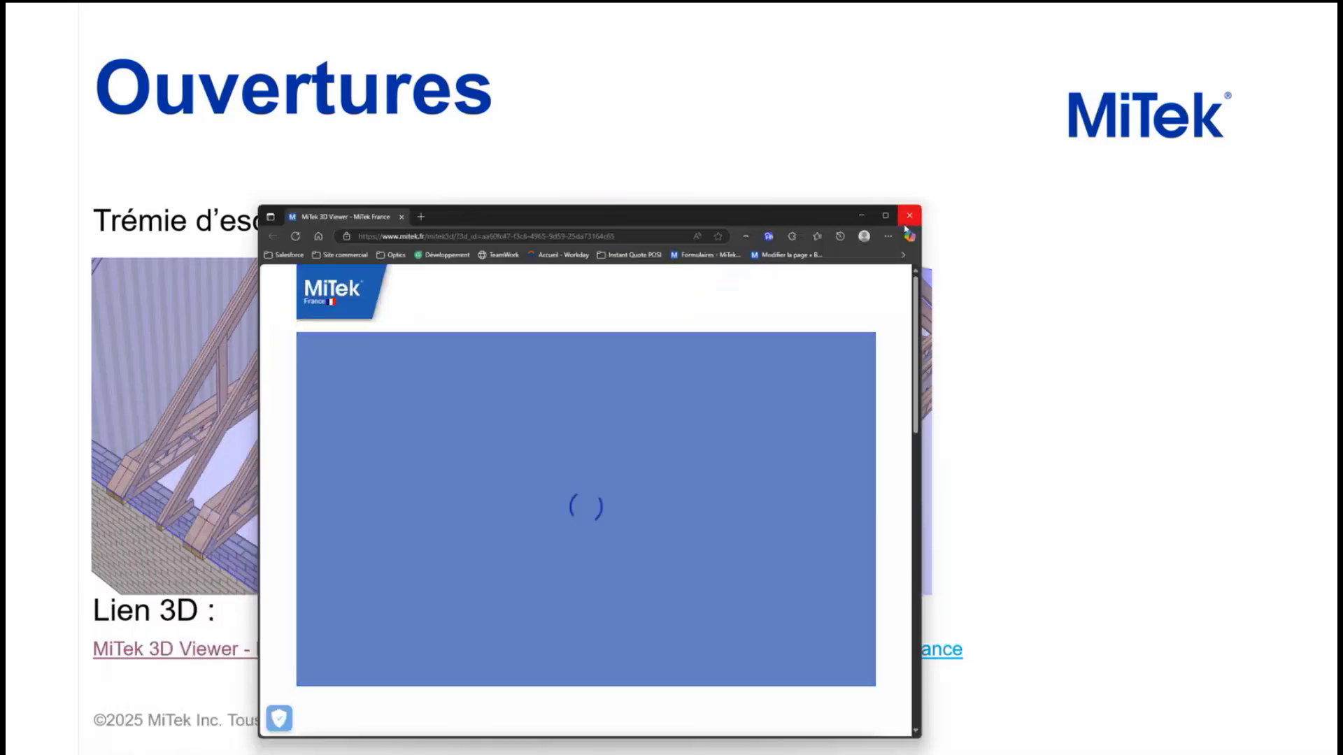
left_click(885, 215)
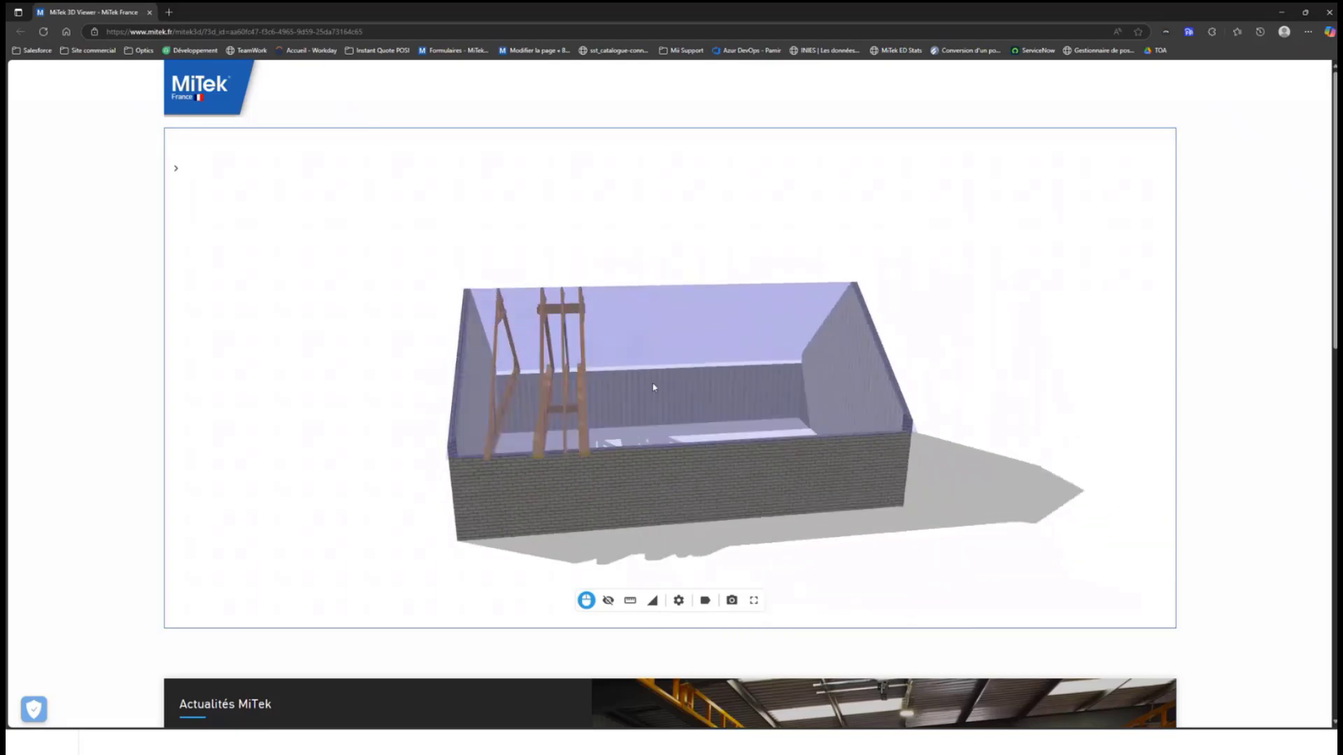
left_click(1329, 12)
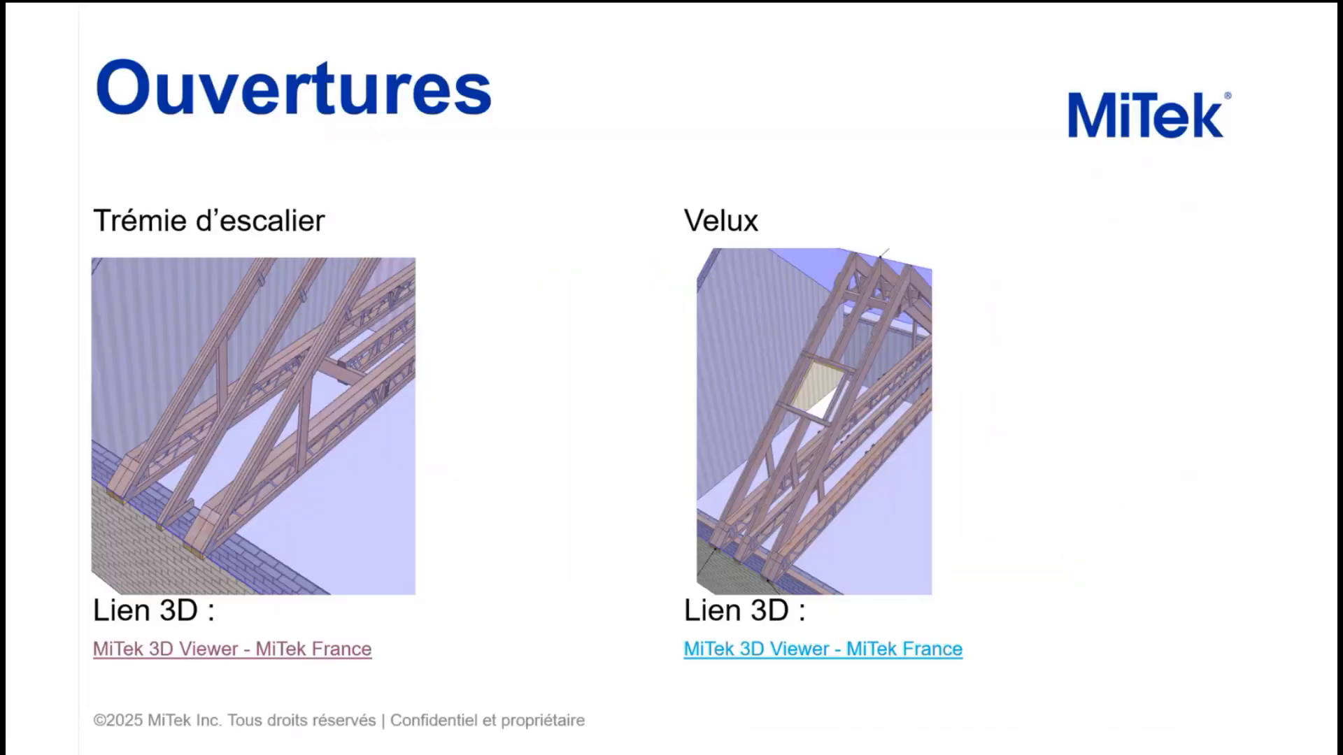
- Switch to the Pamir project POF09.2 - PS12 - Trémie d'escalier and examine the stairwell opening trusses in 3D
key("Escape")
key("alt+Tab")
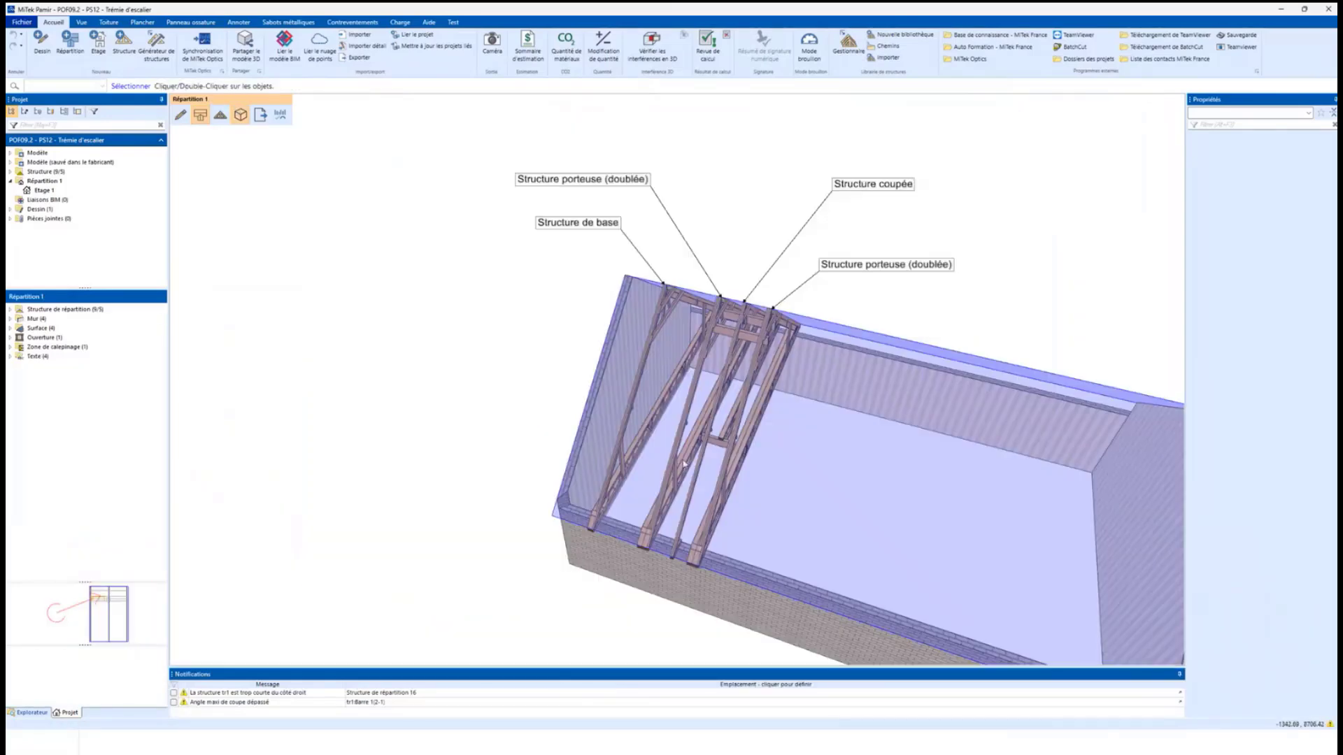
middle_click_drag(594, 420, 693, 434)
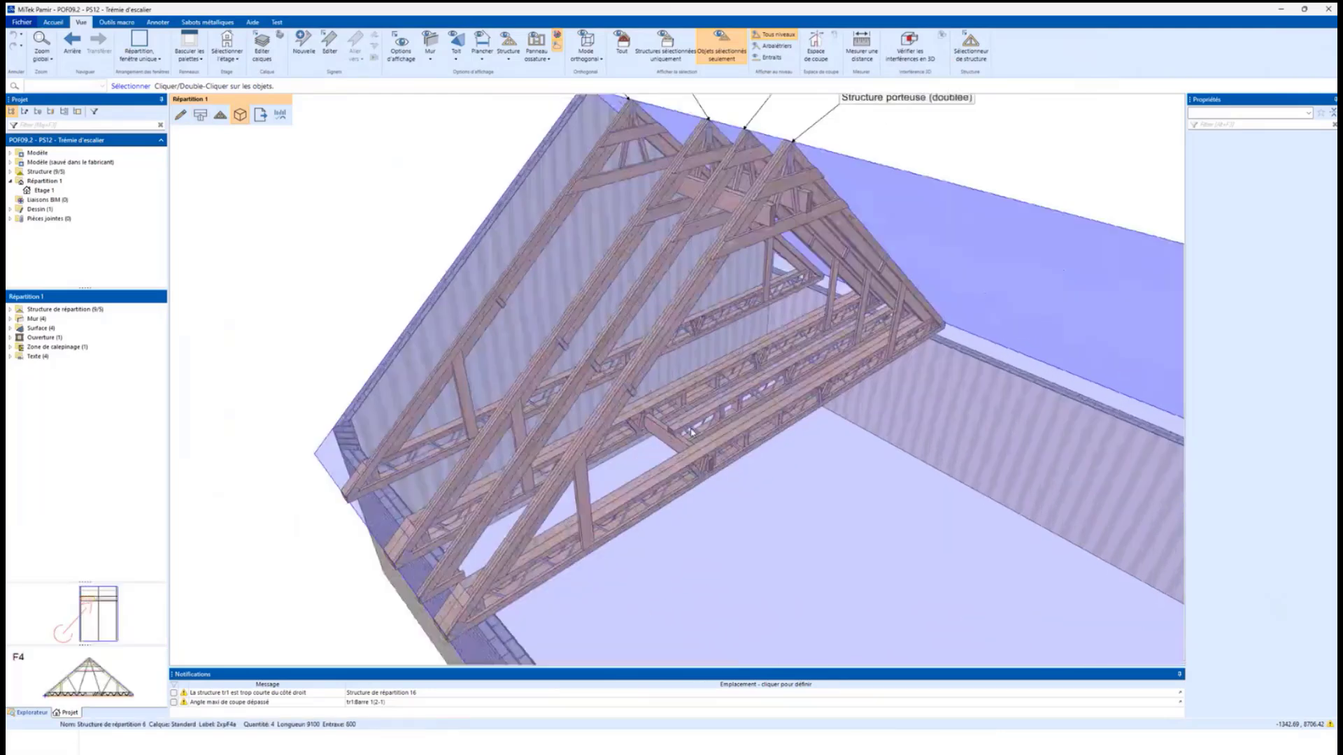
- Open truss F3 in its structure view and examine the cut end of its posi-beam floor at the stairwell
left_click(696, 433)
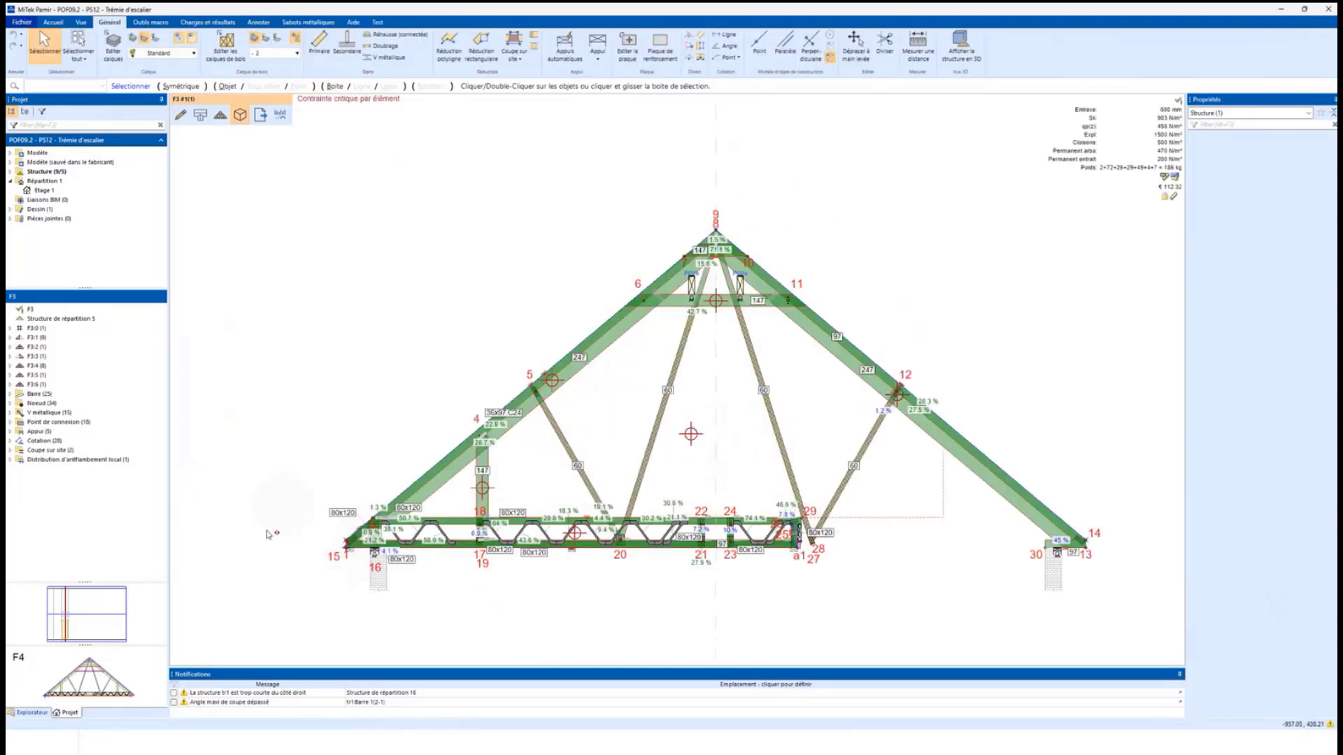
scroll(829, 526, "up", 2)
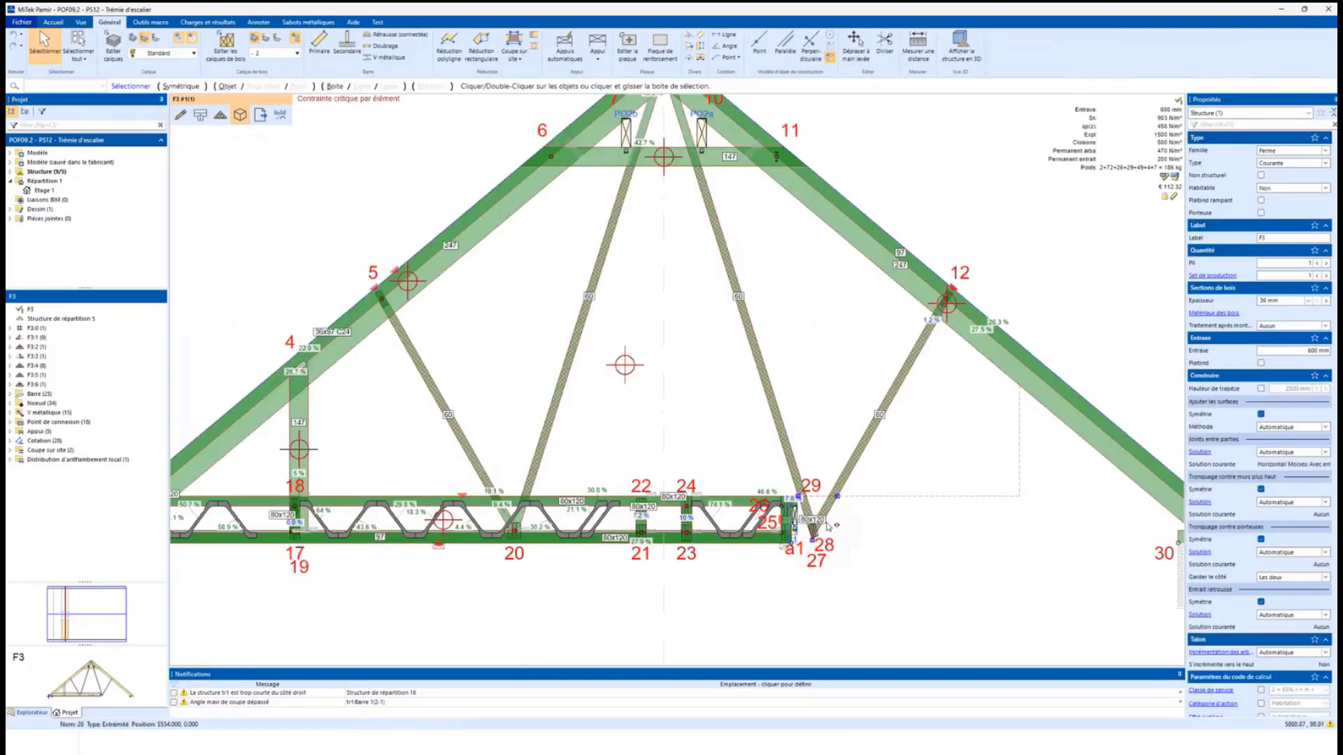
scroll(828, 528, "up", 2)
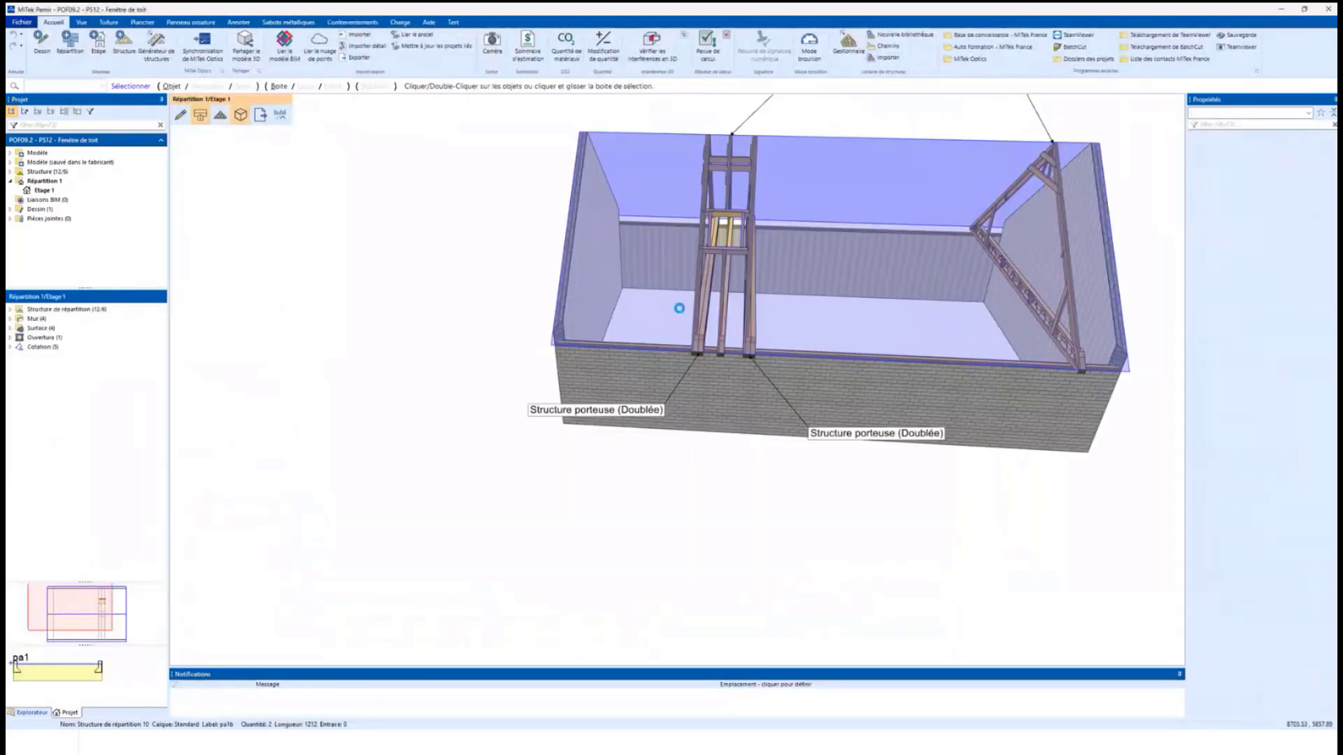
- Examine the roof window framing of project POF09.2 - PS12 - Fenêtre de toit in 3D and open truss F1 in its structure view
middle_click_drag(763, 299, 644, 462)
scroll(657, 465, "up", 2)
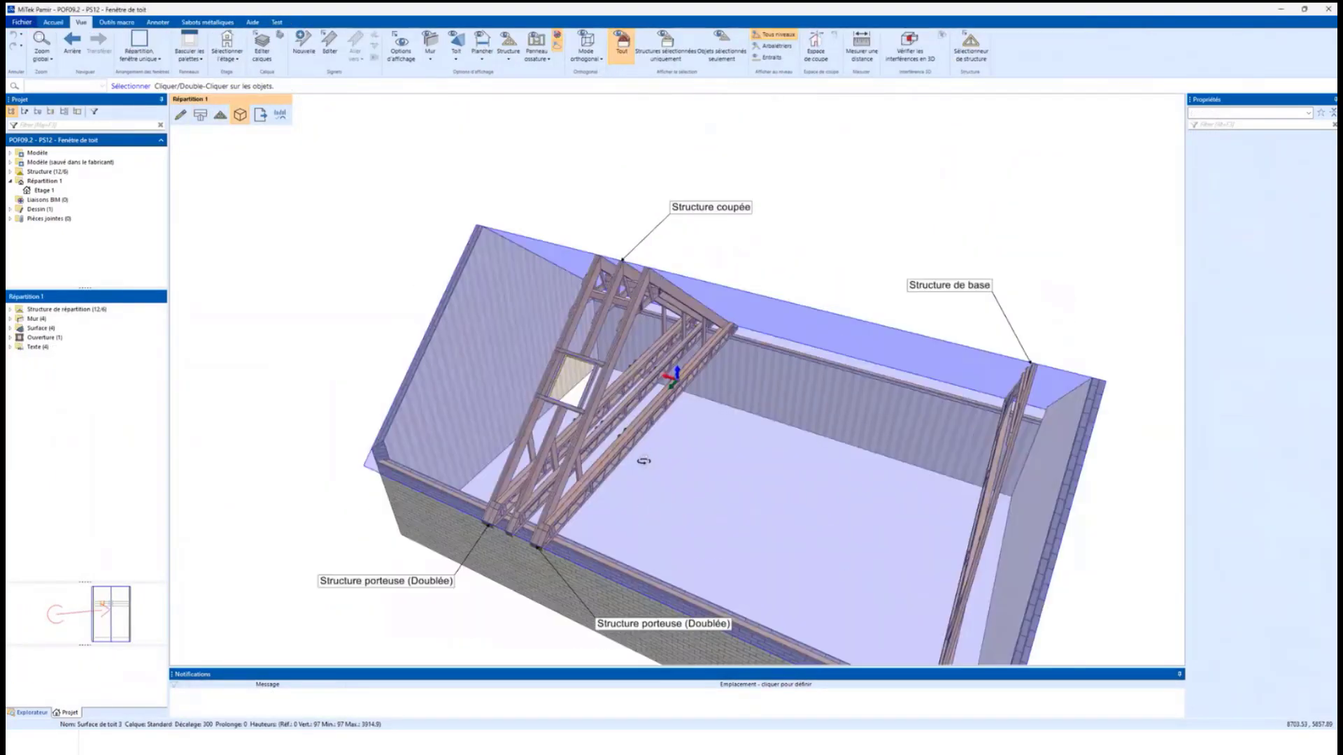
scroll(563, 416, "up", 3)
double_click(513, 380)
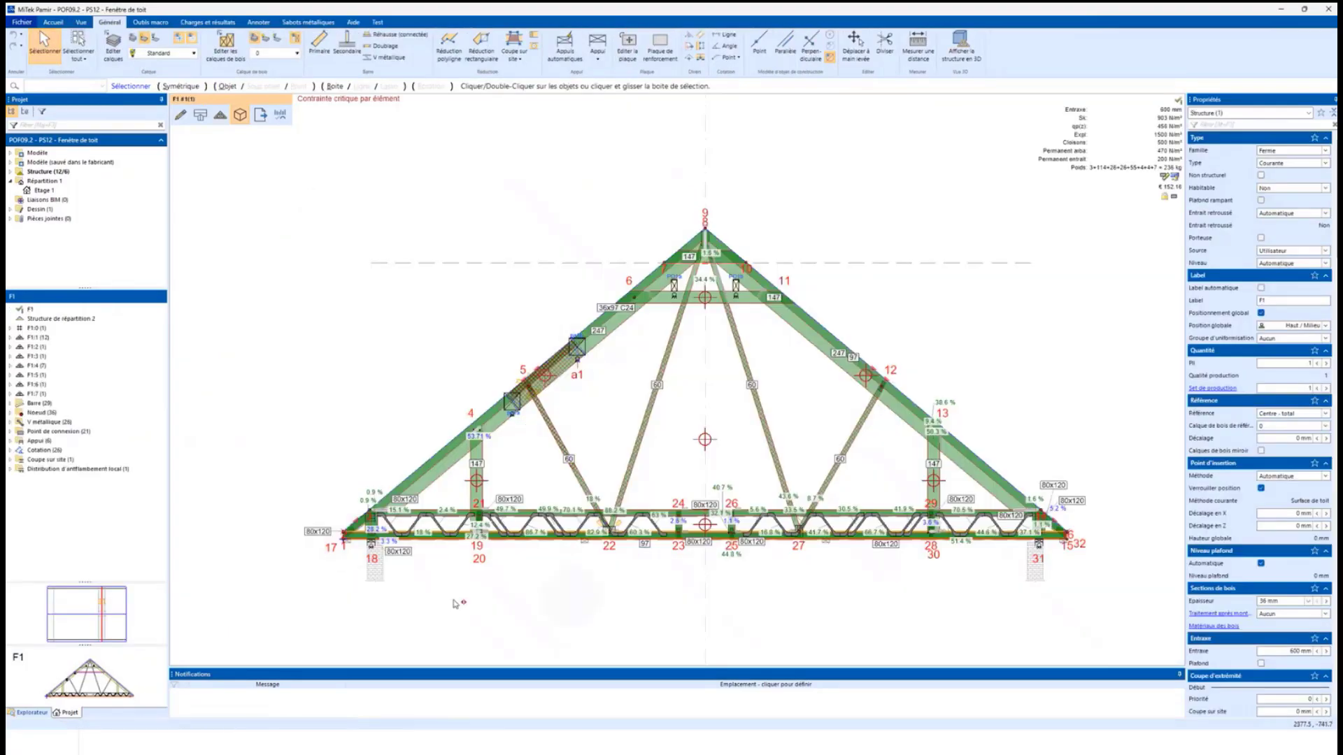